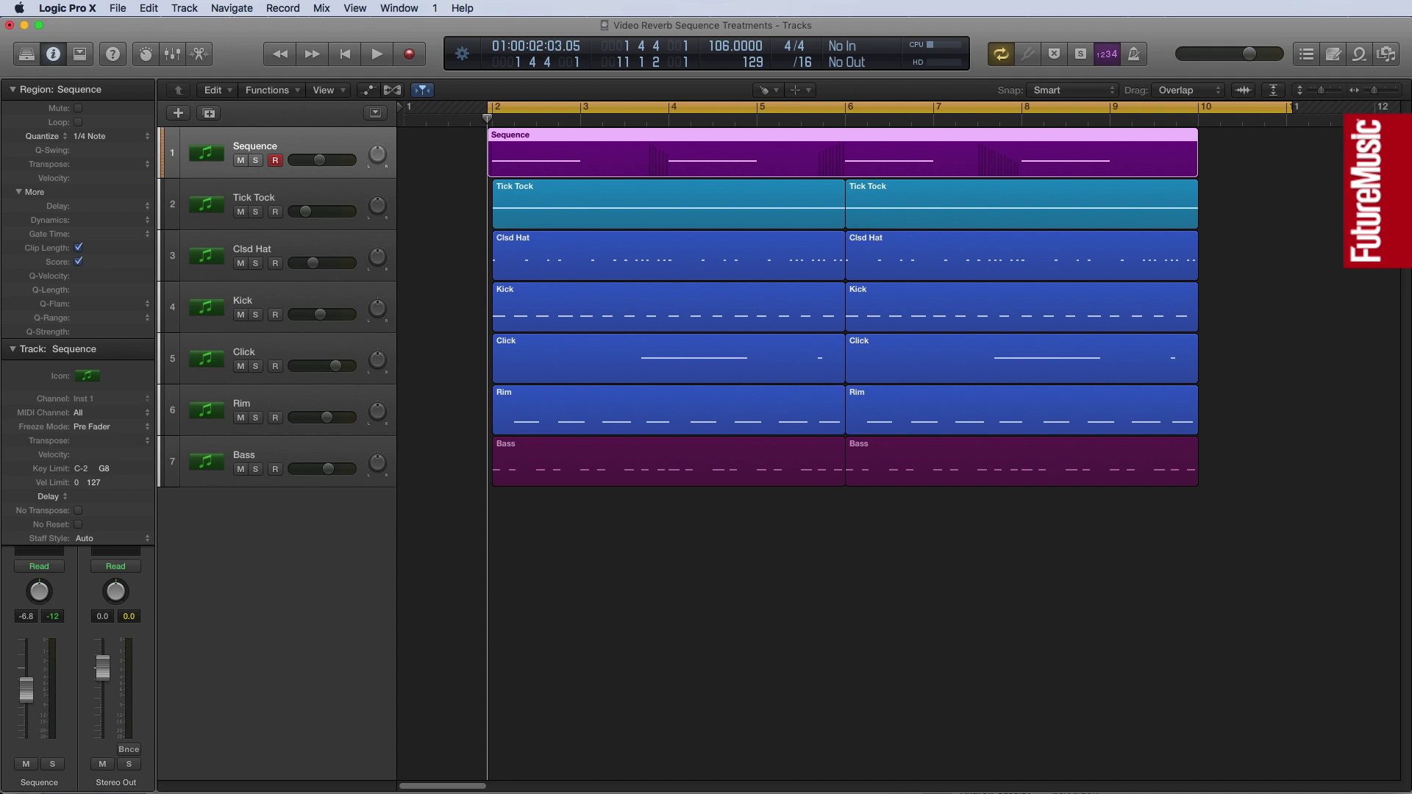
# - Deselect the Sequence region and play the full arrangement from the start, then stop
pyautogui.click(1292, 661)
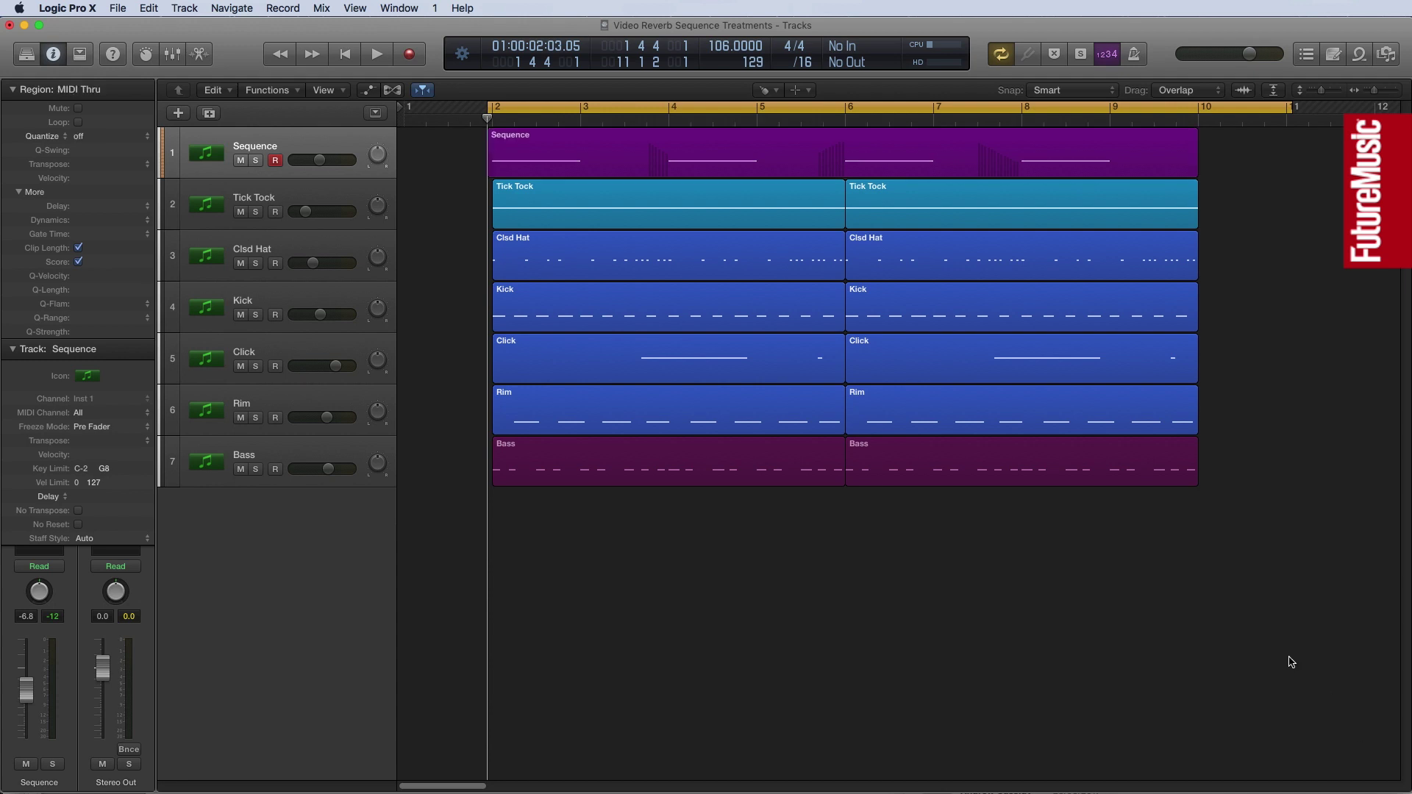
pyautogui.press('space')
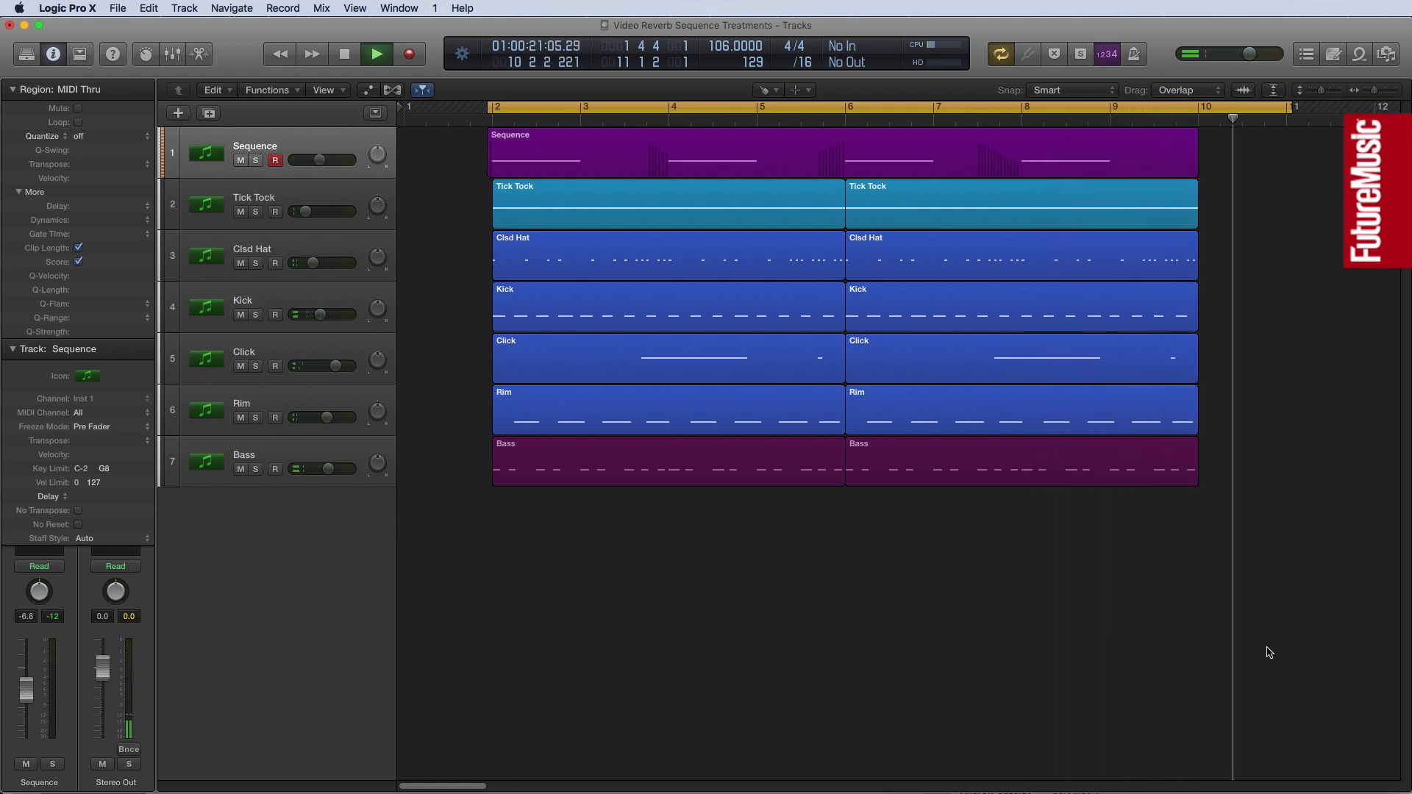
pyautogui.press('space')
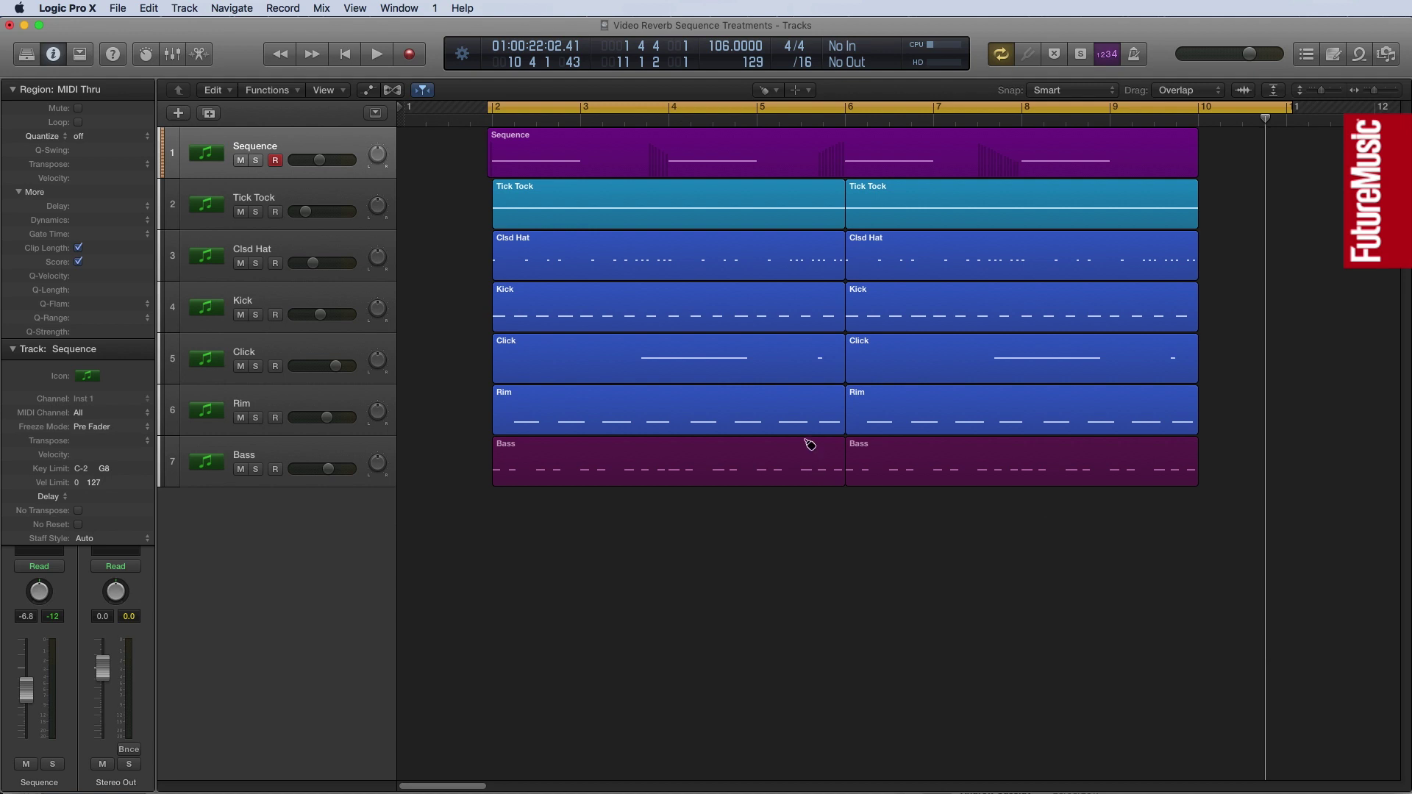
# - Solo the Sequence track, audition it alone, then switch to the Pointer Tool
pyautogui.click(260, 147)
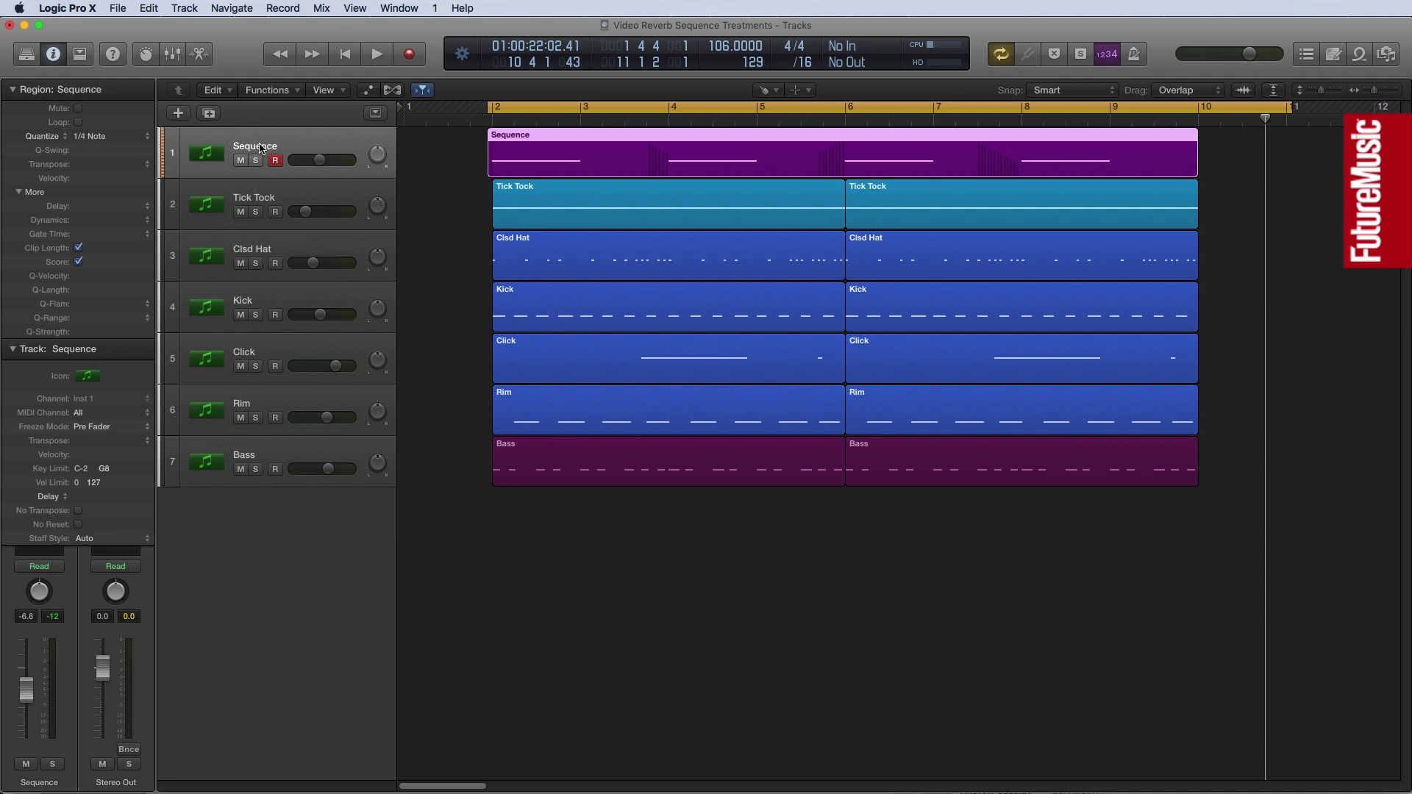
pyautogui.click(255, 161)
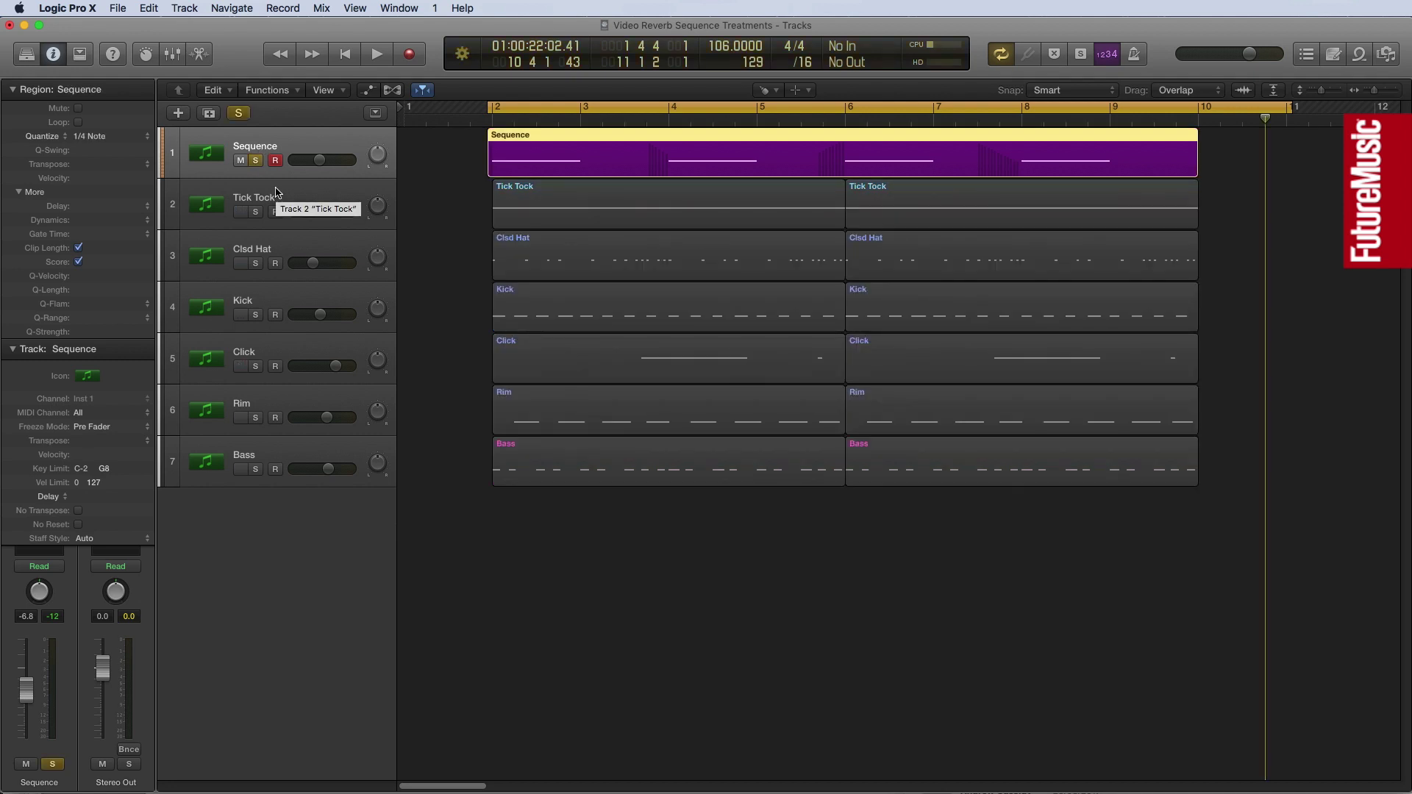
pyautogui.press('space')
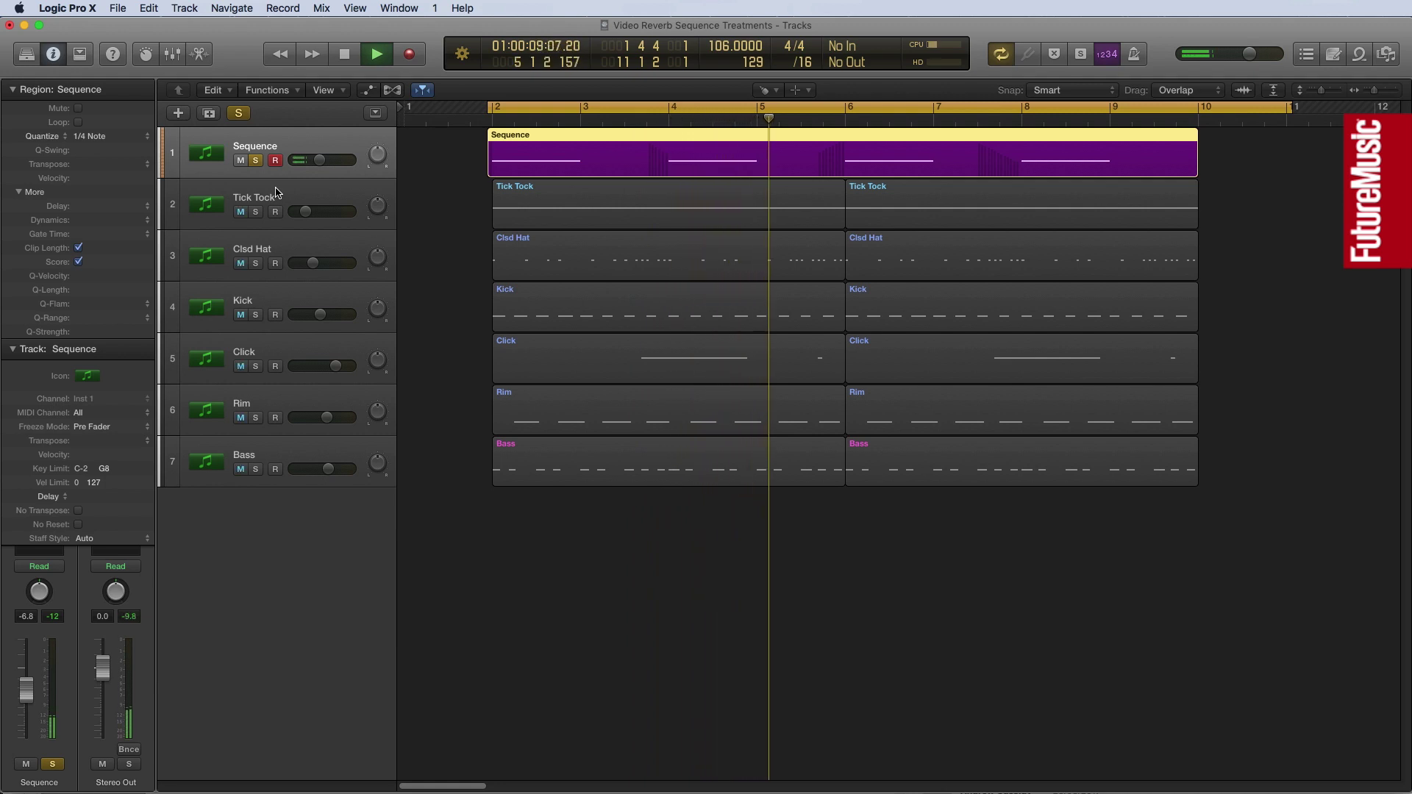
pyautogui.press('space')
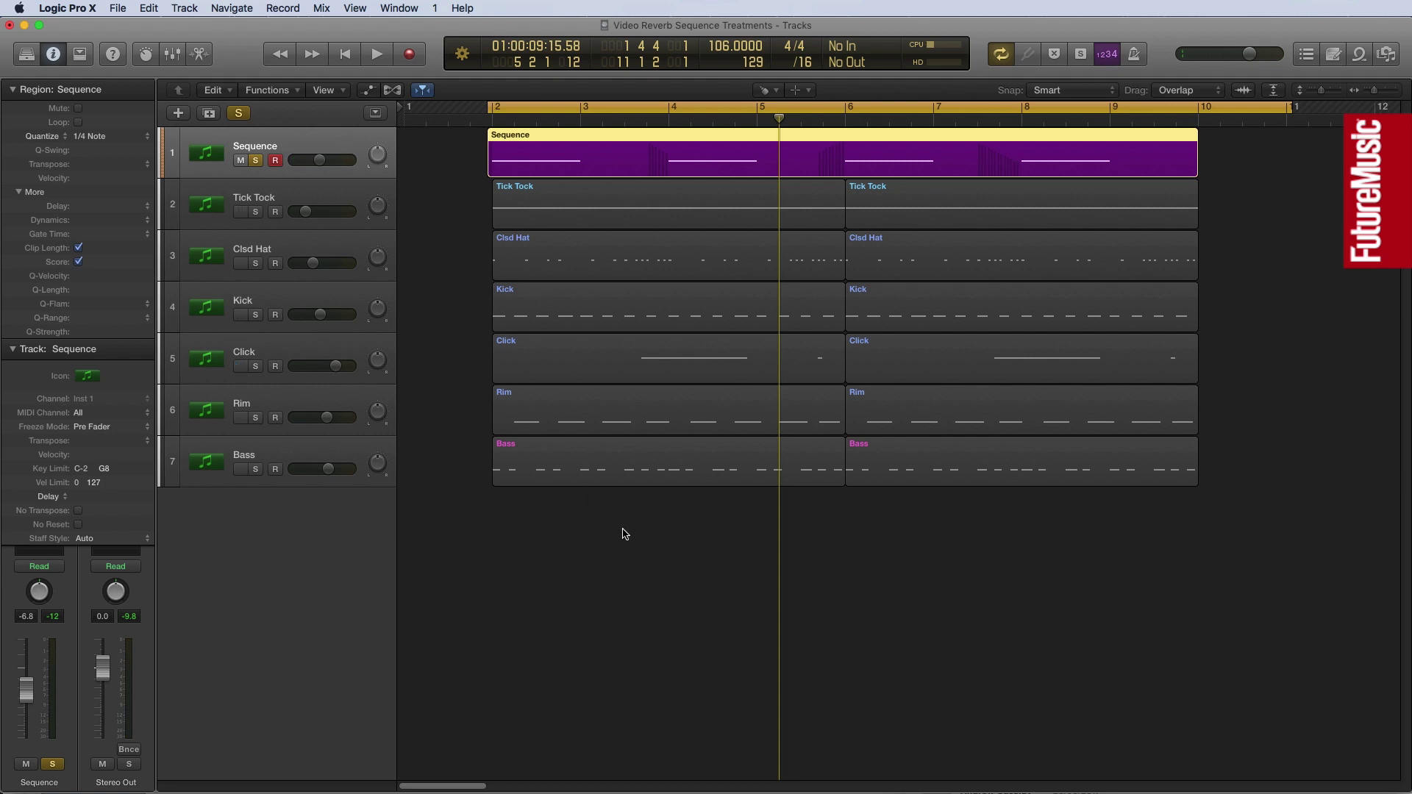
pyautogui.press('t')
pyautogui.press('t')
# - Add a send from the Sequence channel strip to Bus 2
pyautogui.click(14, 350)
pyautogui.click(46, 515)
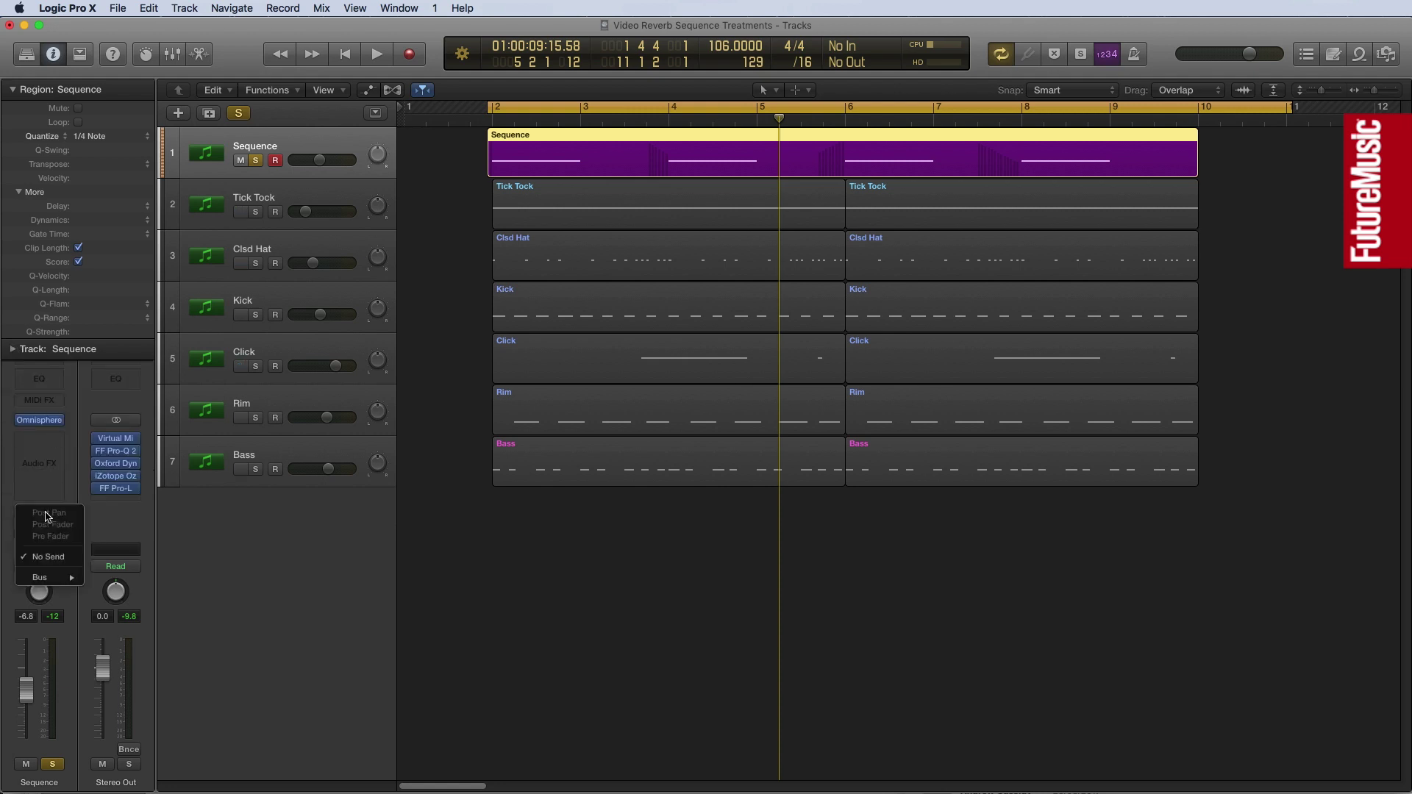
pyautogui.moveTo(61, 578)
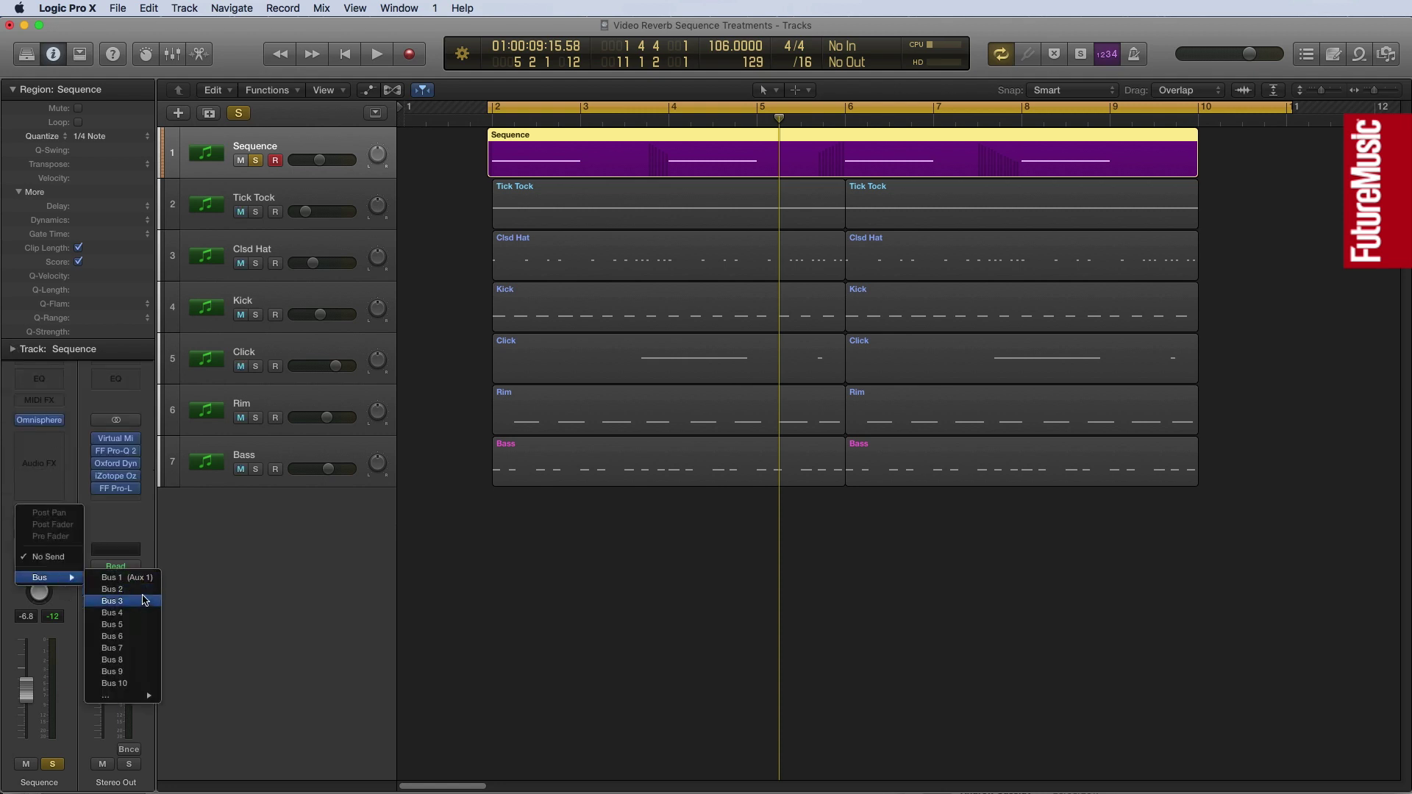
pyautogui.click(110, 588)
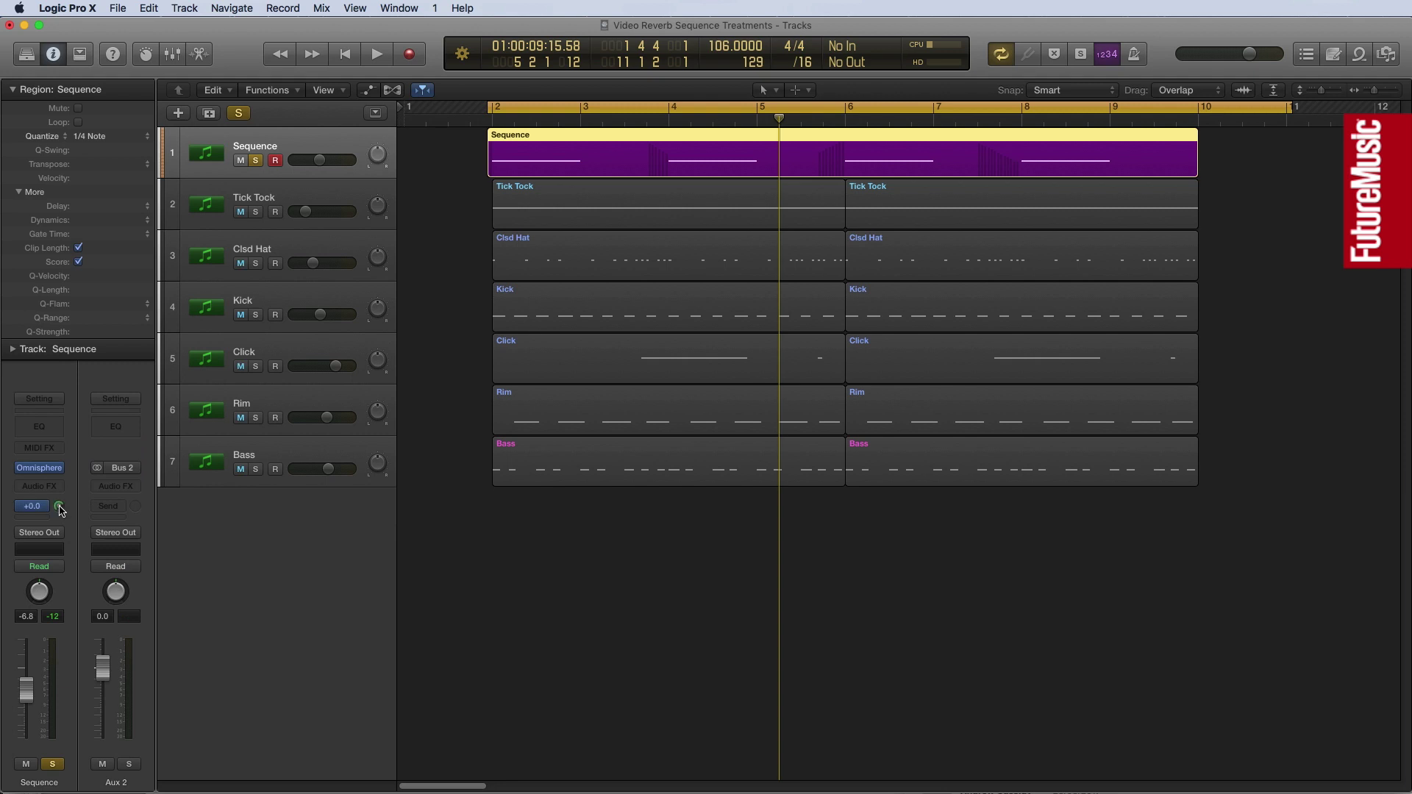
# - Load the Replika XT delay onto the new Aux 2 channel
pyautogui.click(115, 486)
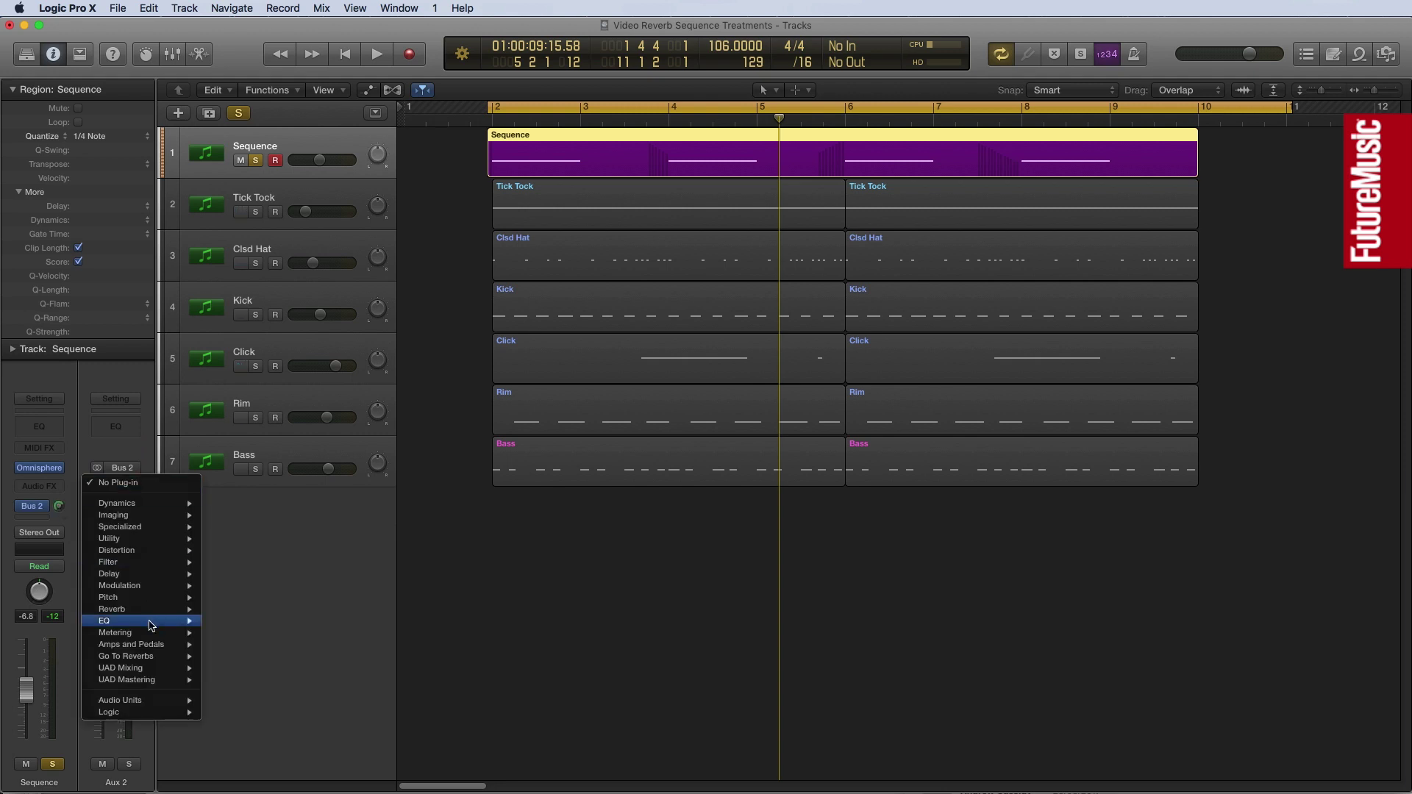
pyautogui.moveTo(158, 700)
pyautogui.moveTo(287, 714)
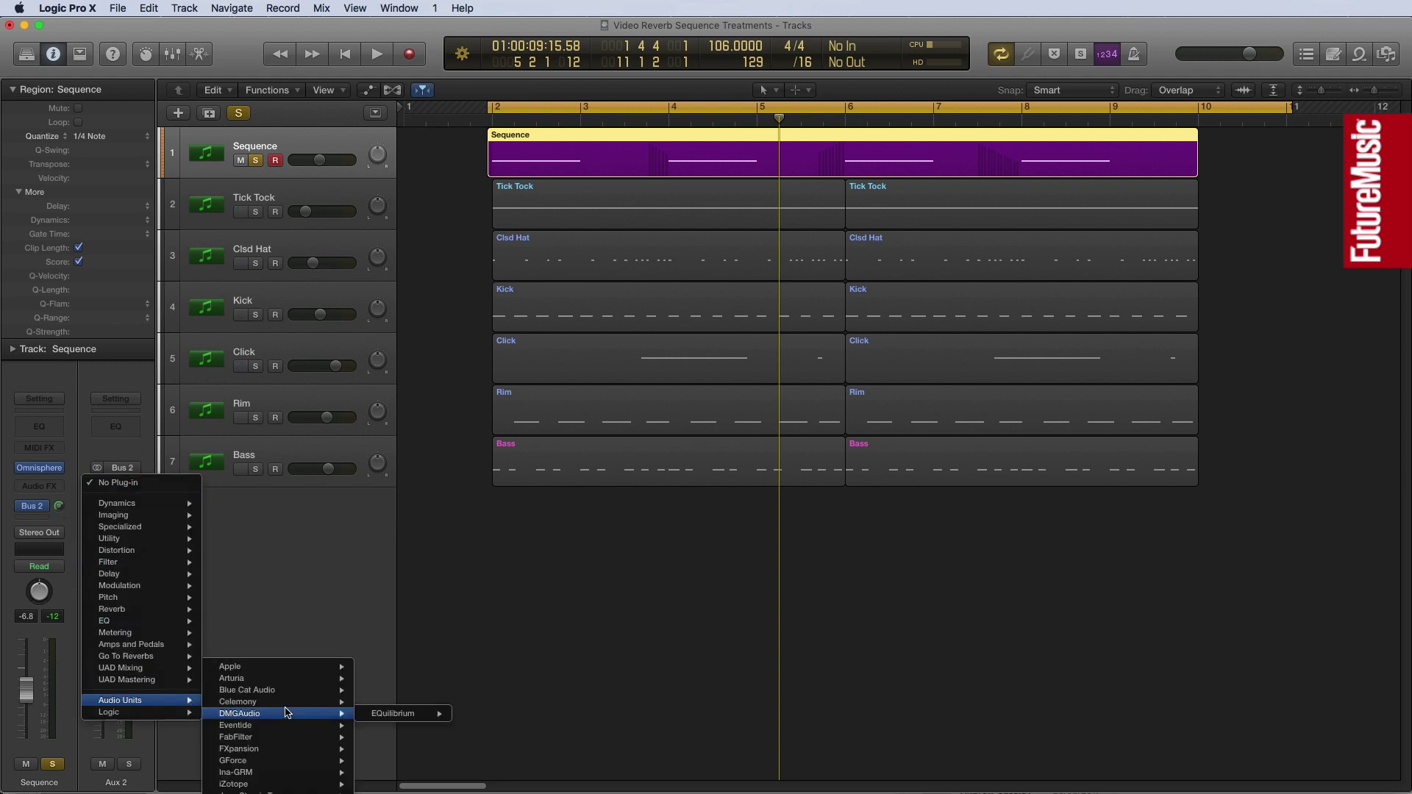
pyautogui.moveTo(287, 771)
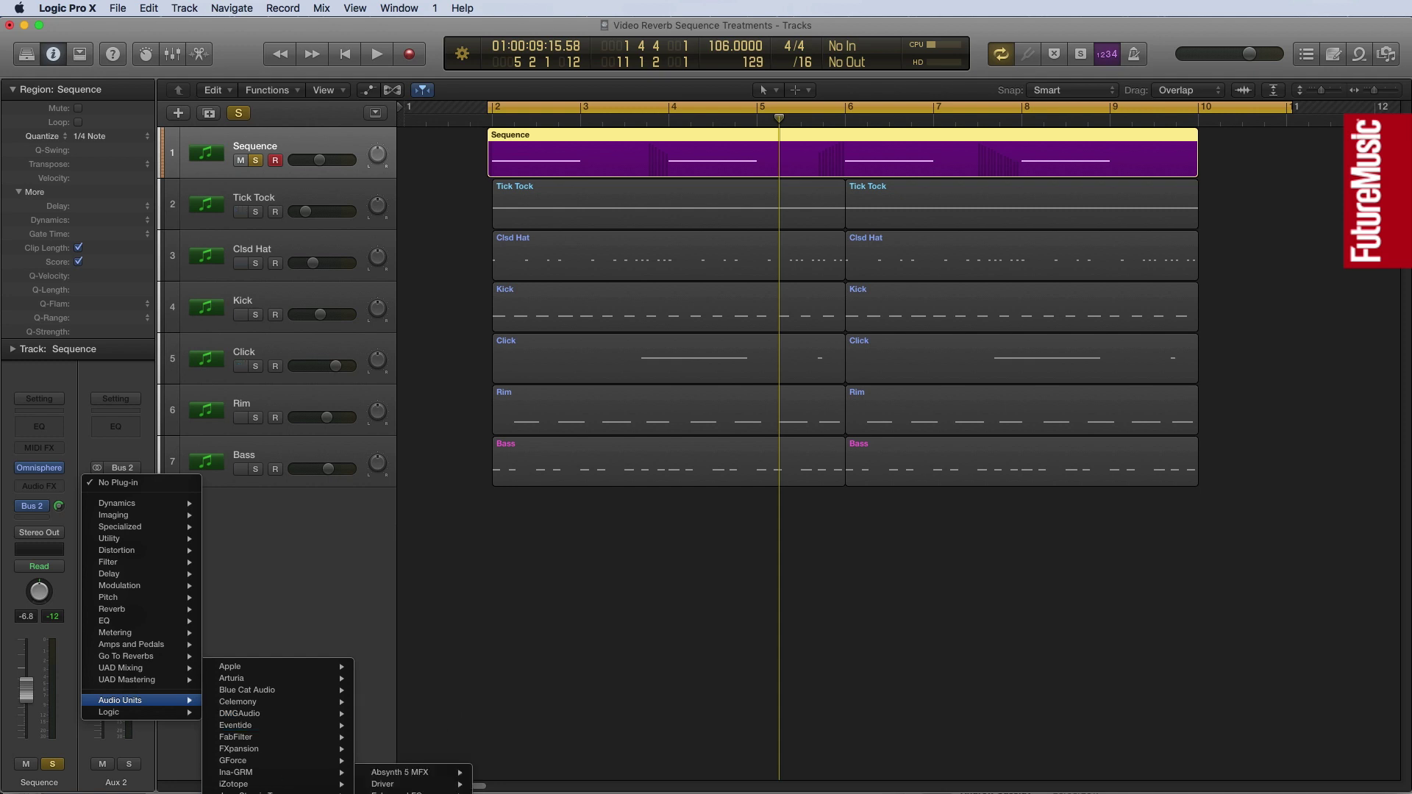
pyautogui.click(225, 197)
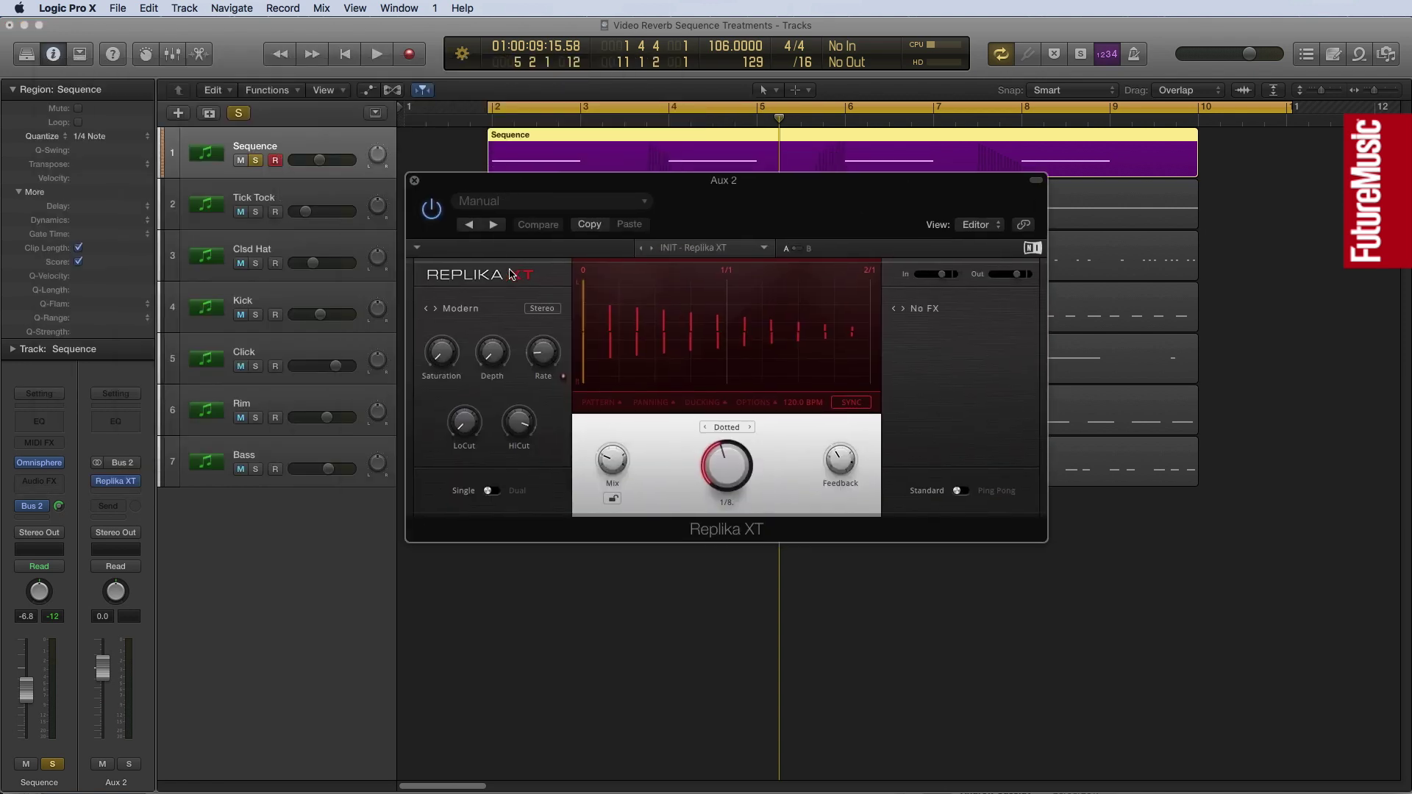
# - Switch Replika XT to Diffusion mode, reshape its echo pattern, and move the window aside
pyautogui.click(469, 315)
pyautogui.click(782, 361)
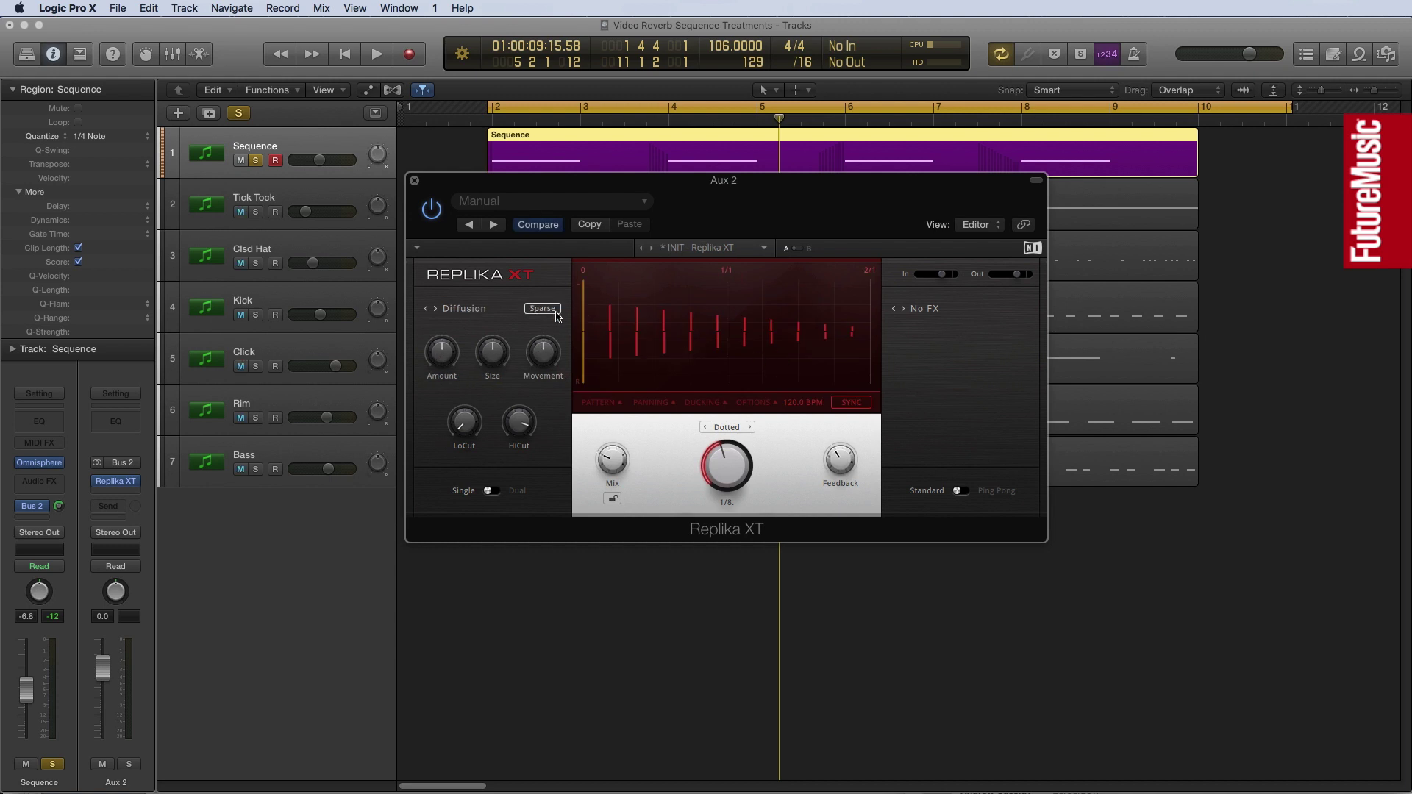
pyautogui.moveTo(609, 460); pyautogui.dragTo(609, 486)
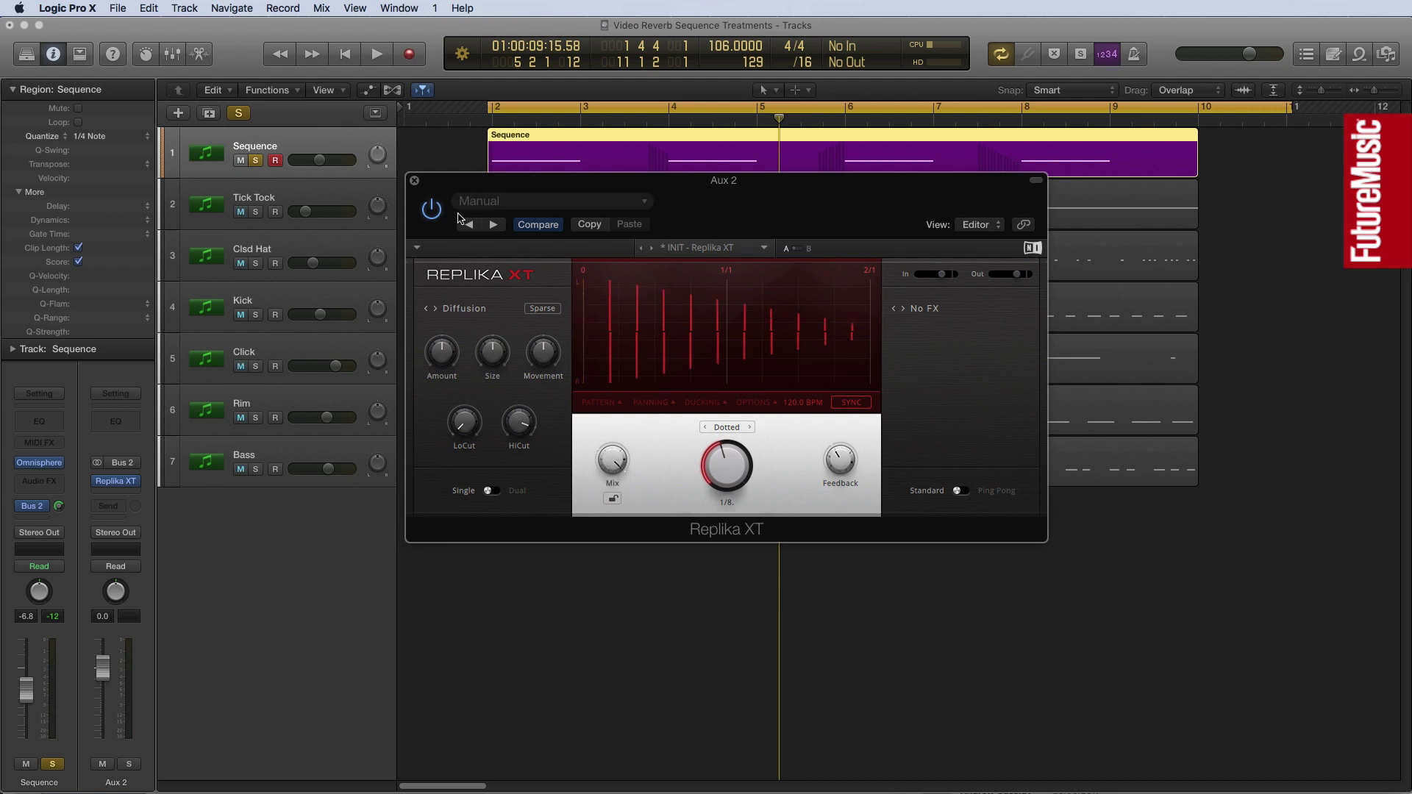
pyautogui.moveTo(466, 183); pyautogui.dragTo(565, 317)
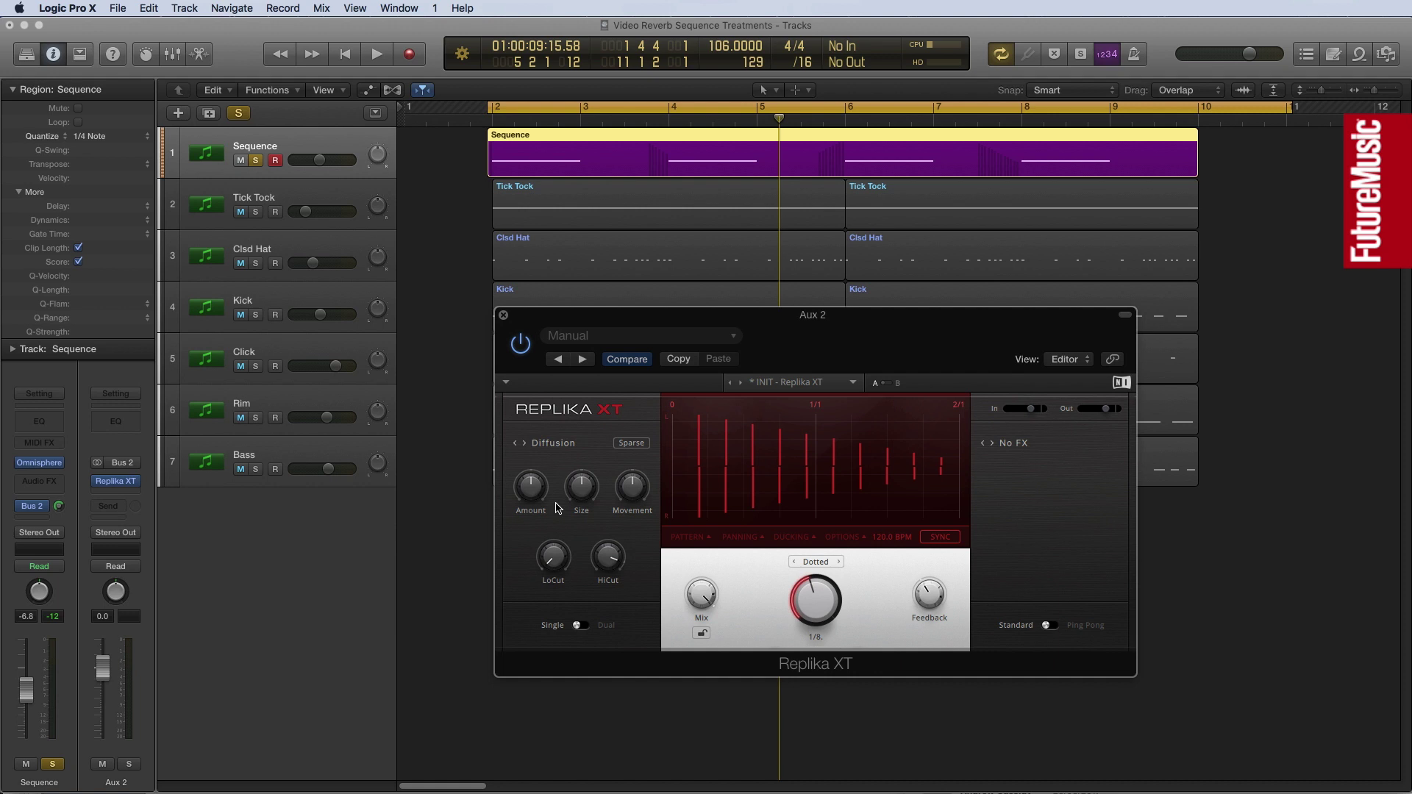
# - While the loop plays, raise the diffusion Amount to 51.5 % and Movement to about 7.45
pyautogui.press('space')
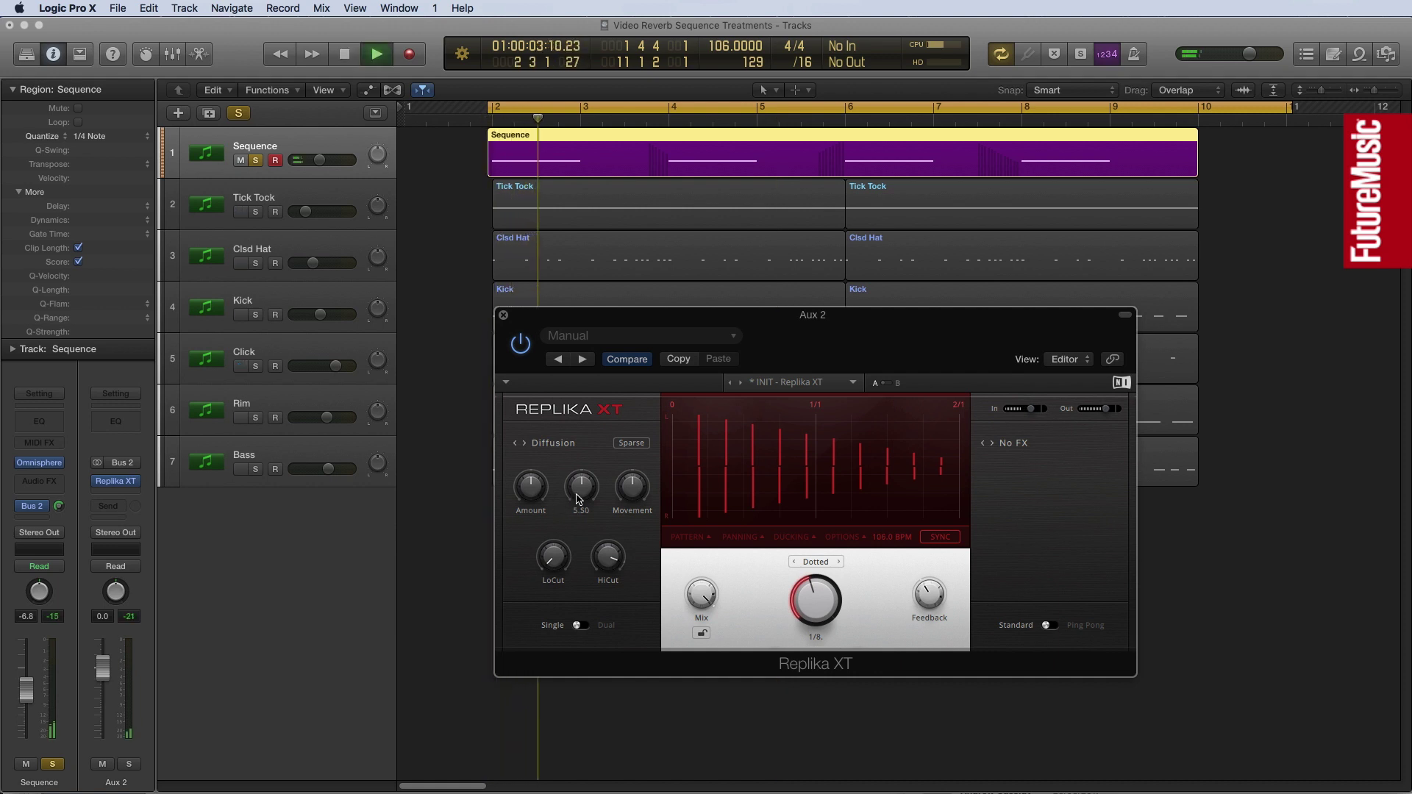
pyautogui.moveTo(530, 486); pyautogui.dragTo(530, 482)
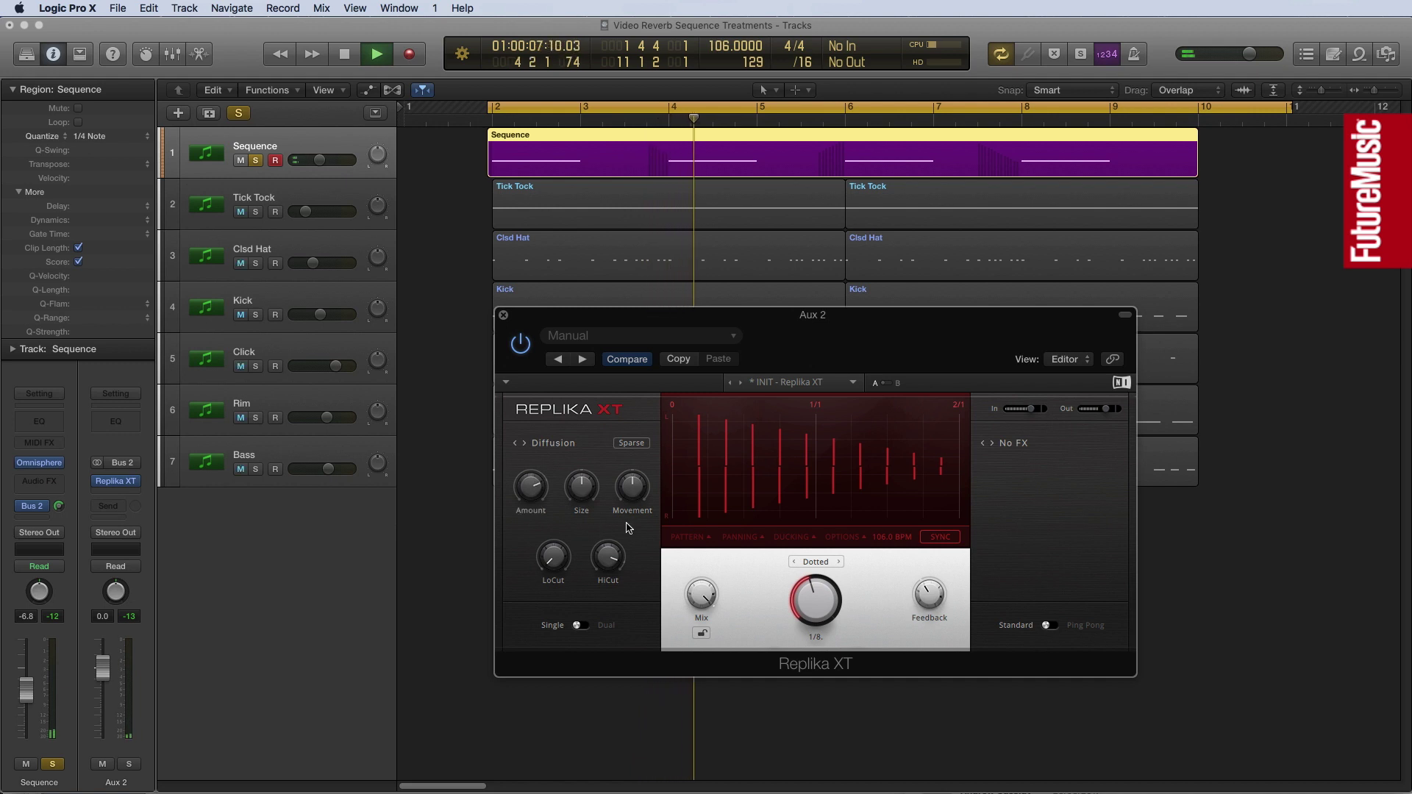
pyautogui.moveTo(632, 486)
pyautogui.mouseDown()
pyautogui.moveTo(631, 517)
pyautogui.moveTo(631, 466)
pyautogui.moveTo(630, 491)
pyautogui.mouseUp()
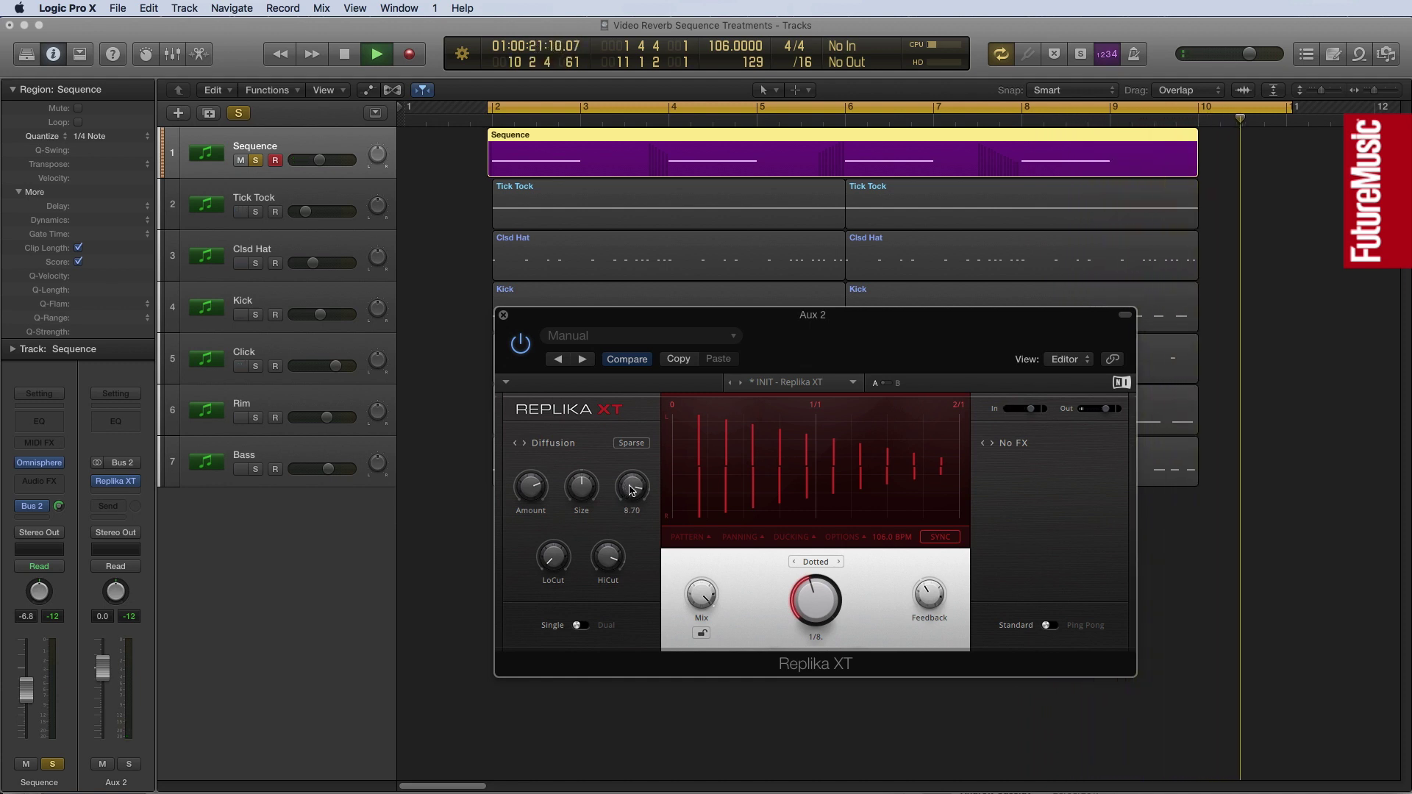
pyautogui.press('space')
# - Replay from the start, raising Replika XT's Size from 5.50 to 8.24 and cutting Feedback to about 19 %
pyautogui.press('Return')
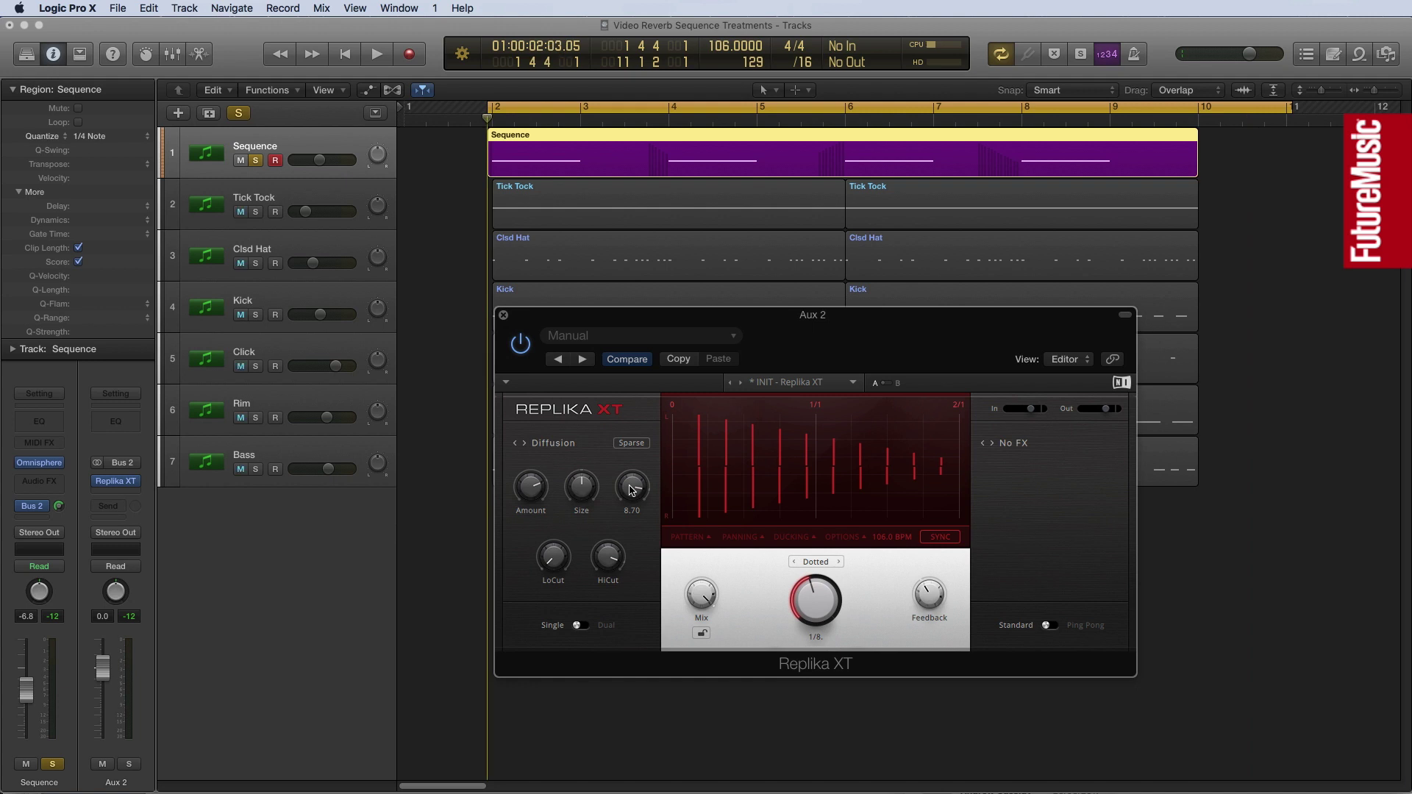
pyautogui.moveTo(606, 551)
pyautogui.moveTo(539, 548)
pyautogui.press('space')
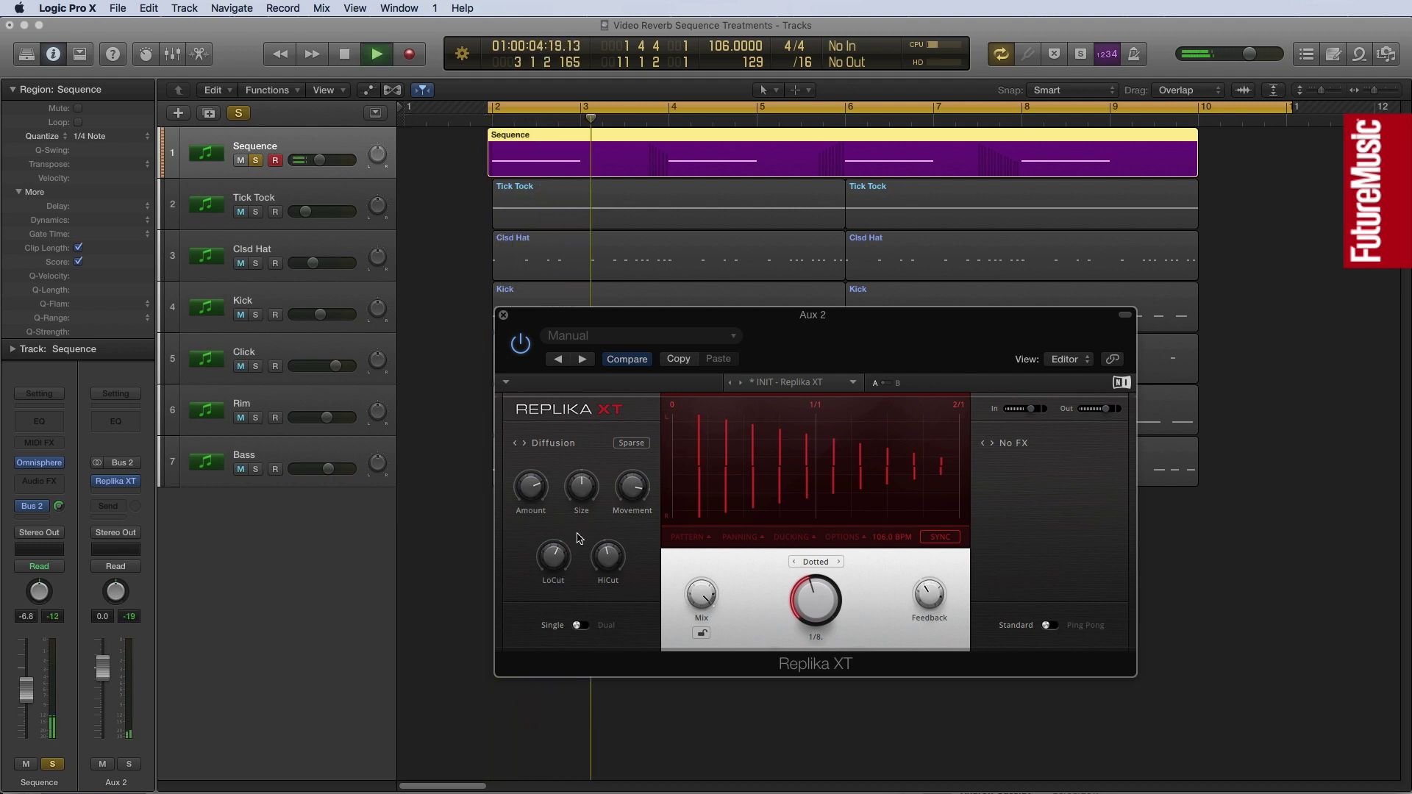
pyautogui.moveTo(583, 487)
pyautogui.moveTo(584, 487)
pyautogui.mouseDown()
pyautogui.moveTo(584, 454)
pyautogui.moveTo(582, 486)
pyautogui.mouseUp()
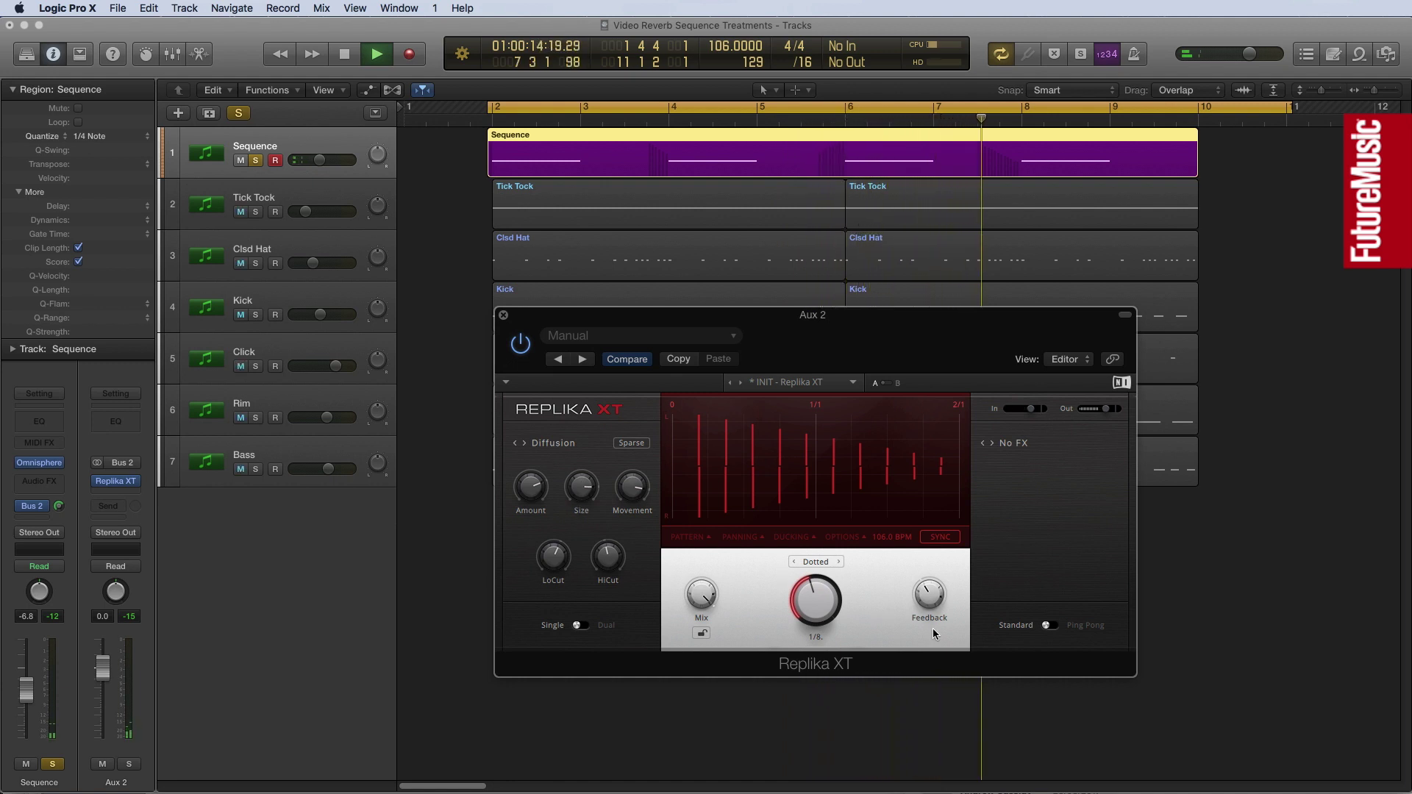
pyautogui.moveTo(925, 592)
pyautogui.moveTo(925, 593); pyautogui.dragTo(925, 633)
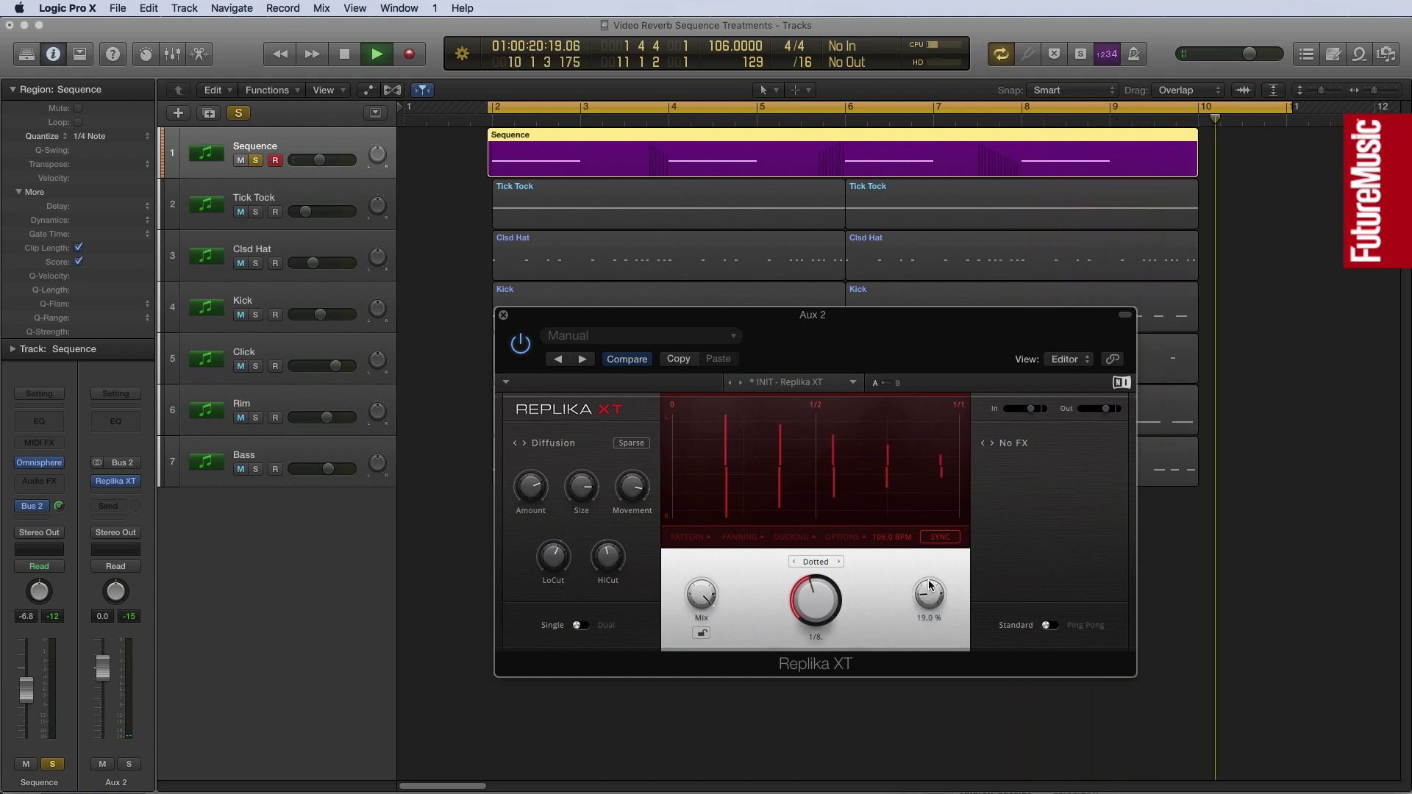
# - Replay the loop, lower Replika XT's HiCut to about 5764 Hz, and set Feedback to about 63 %
pyautogui.press('space')
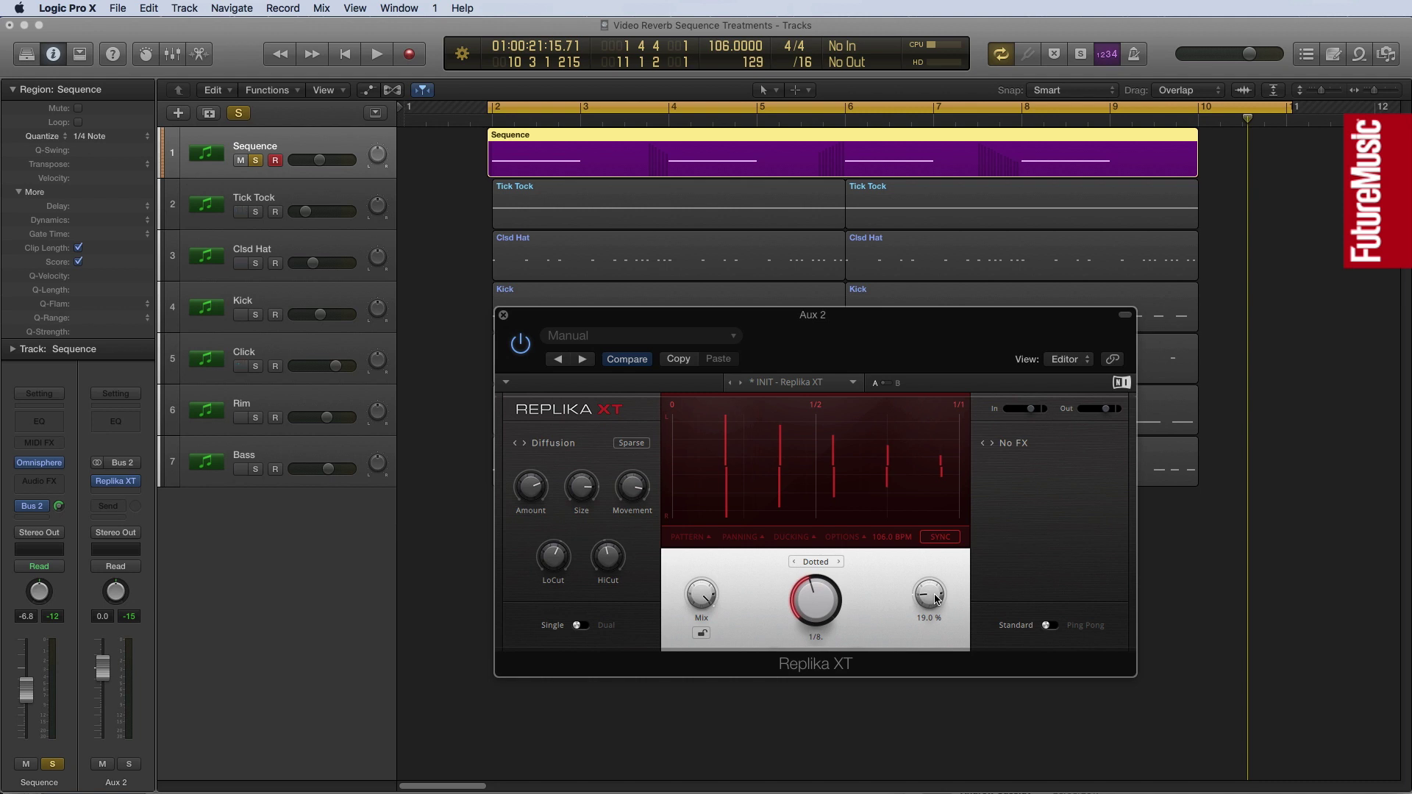
pyautogui.press('space')
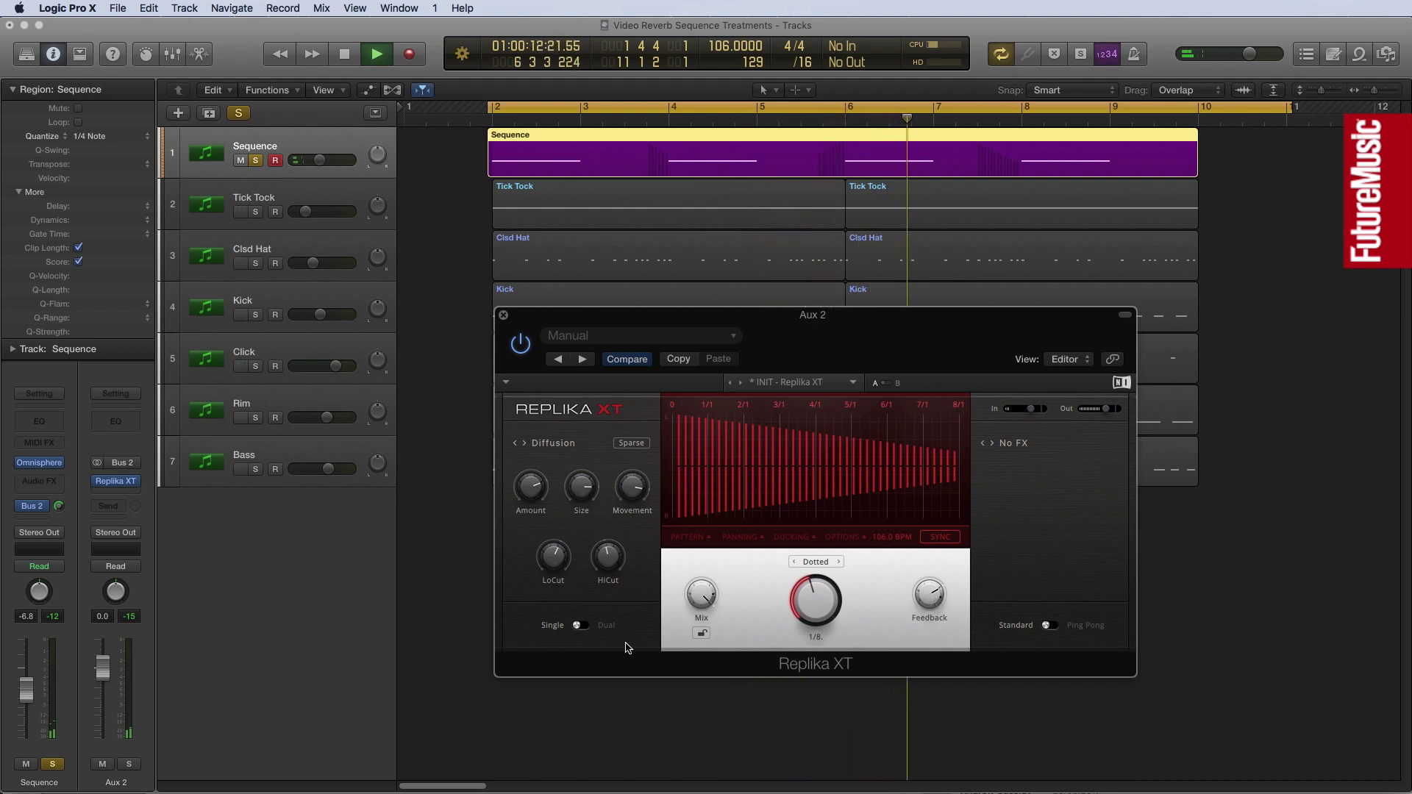
pyautogui.click(608, 557)
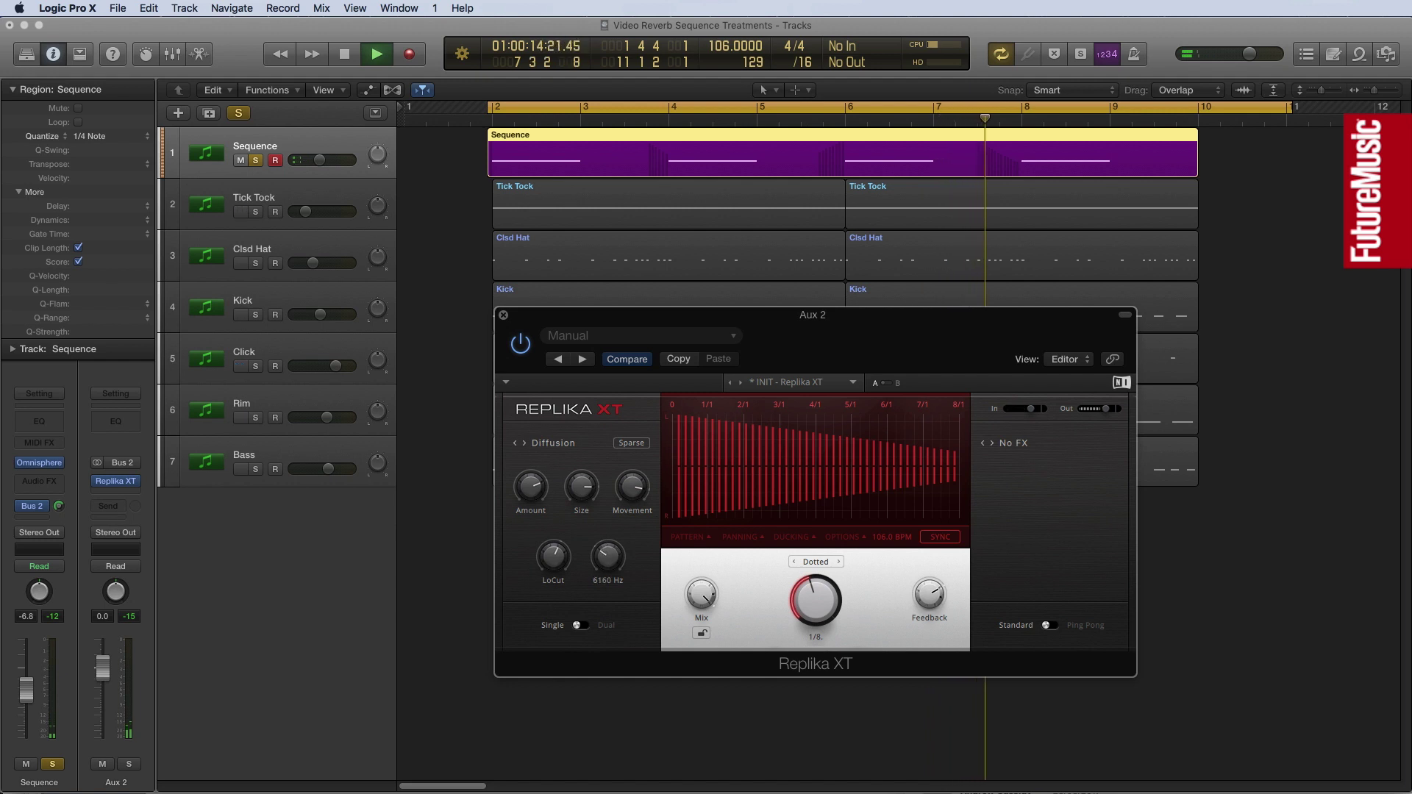
pyautogui.moveTo(928, 594); pyautogui.dragTo(928, 626)
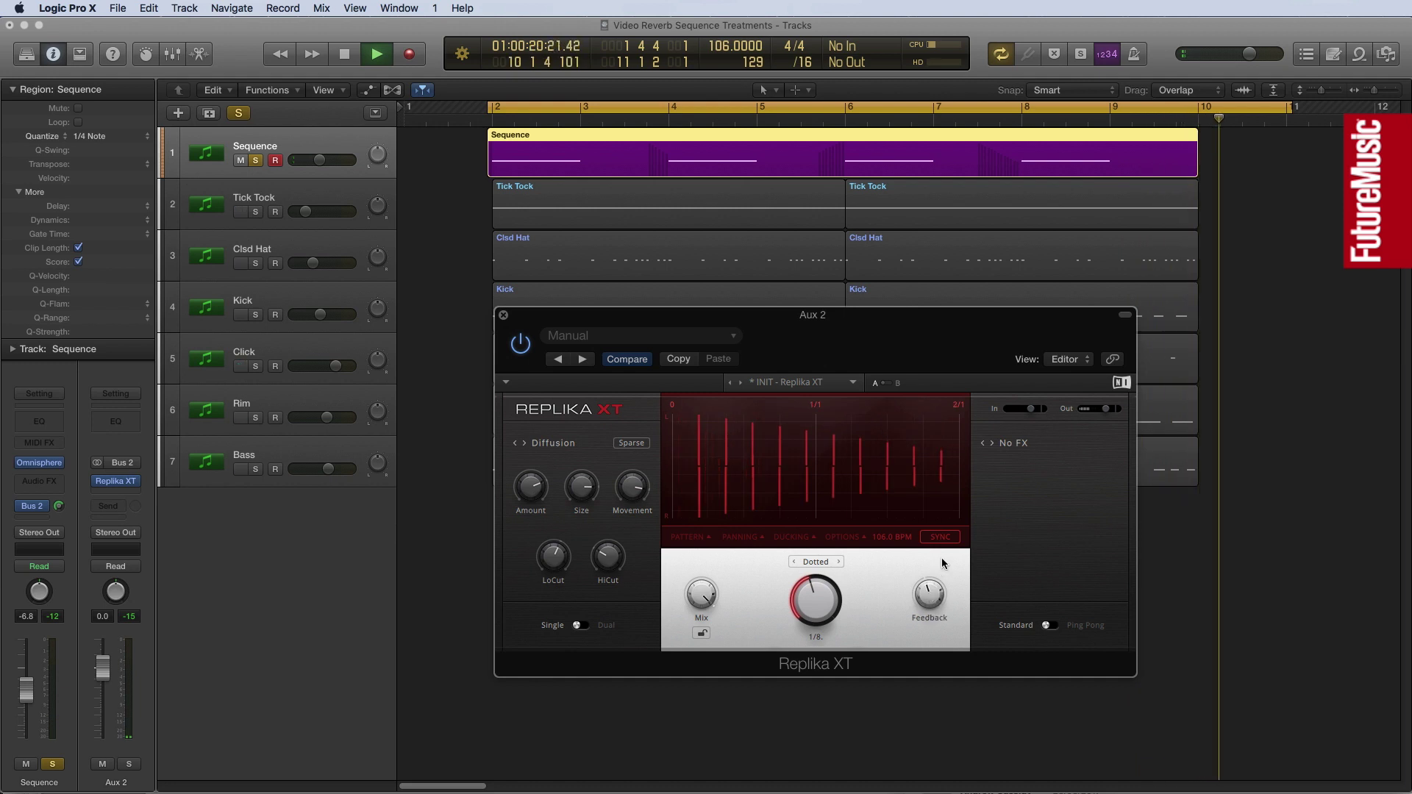
pyautogui.press('space')
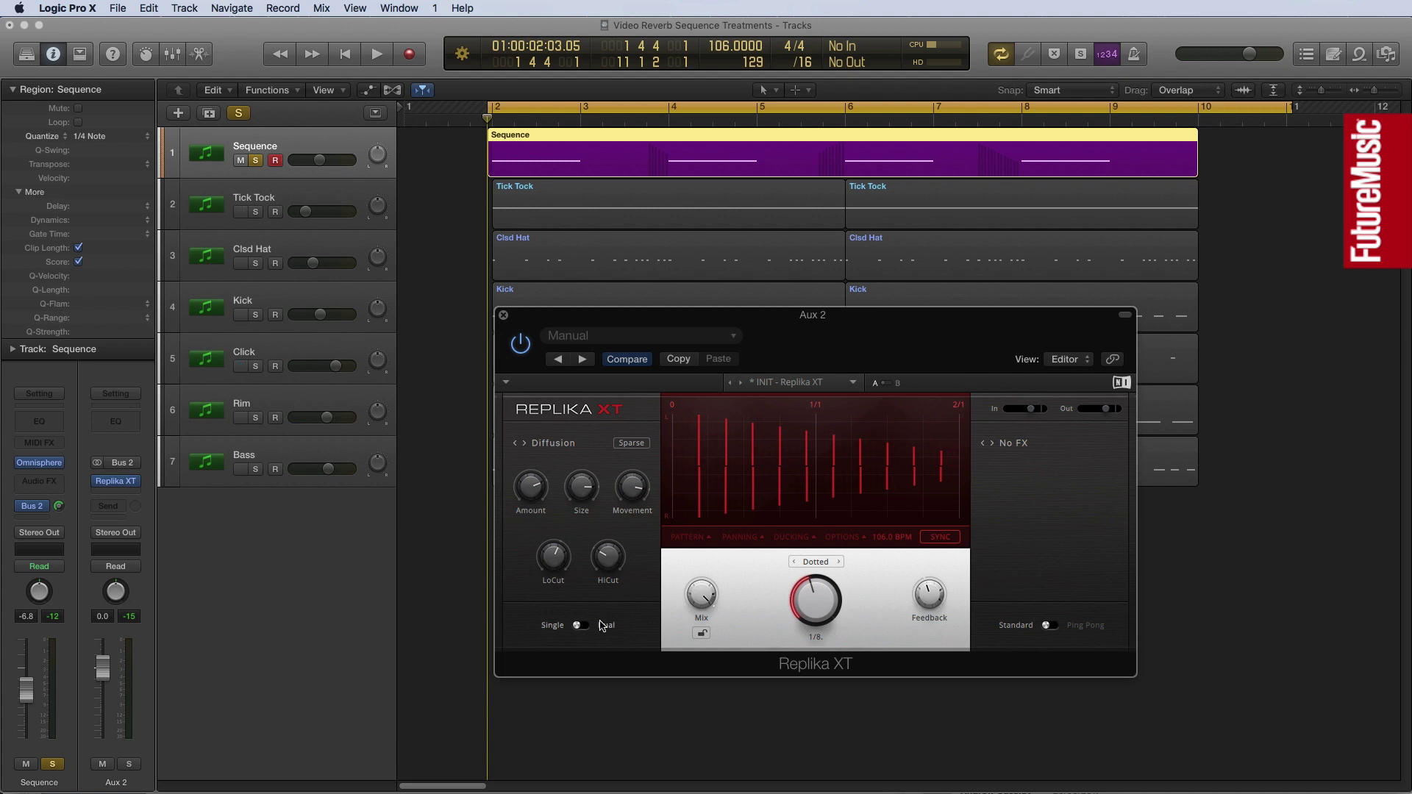
pyautogui.click(133, 566)
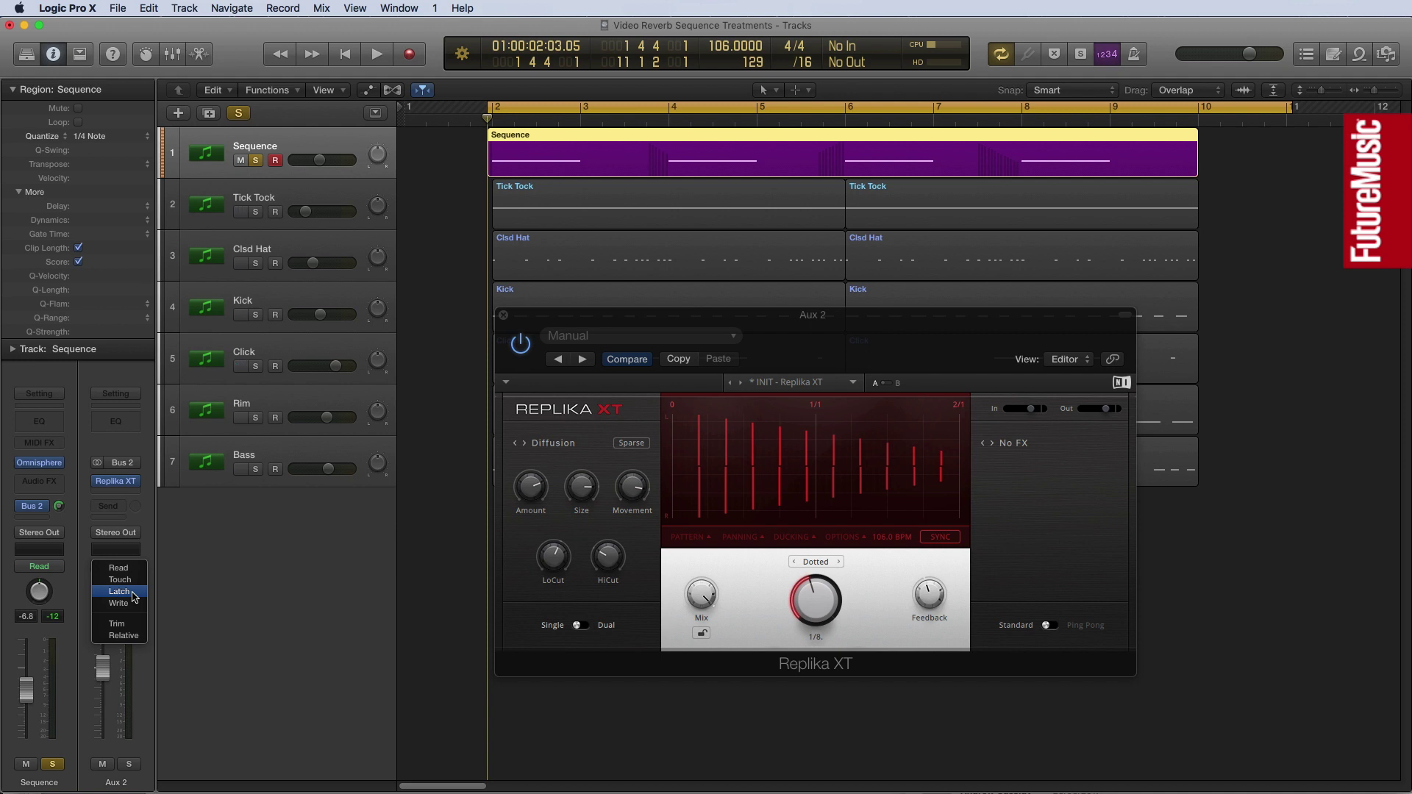
# - Set Aux 2 to Latch and record Feedback moves during playback, ending around 71 %
pyautogui.click(119, 592)
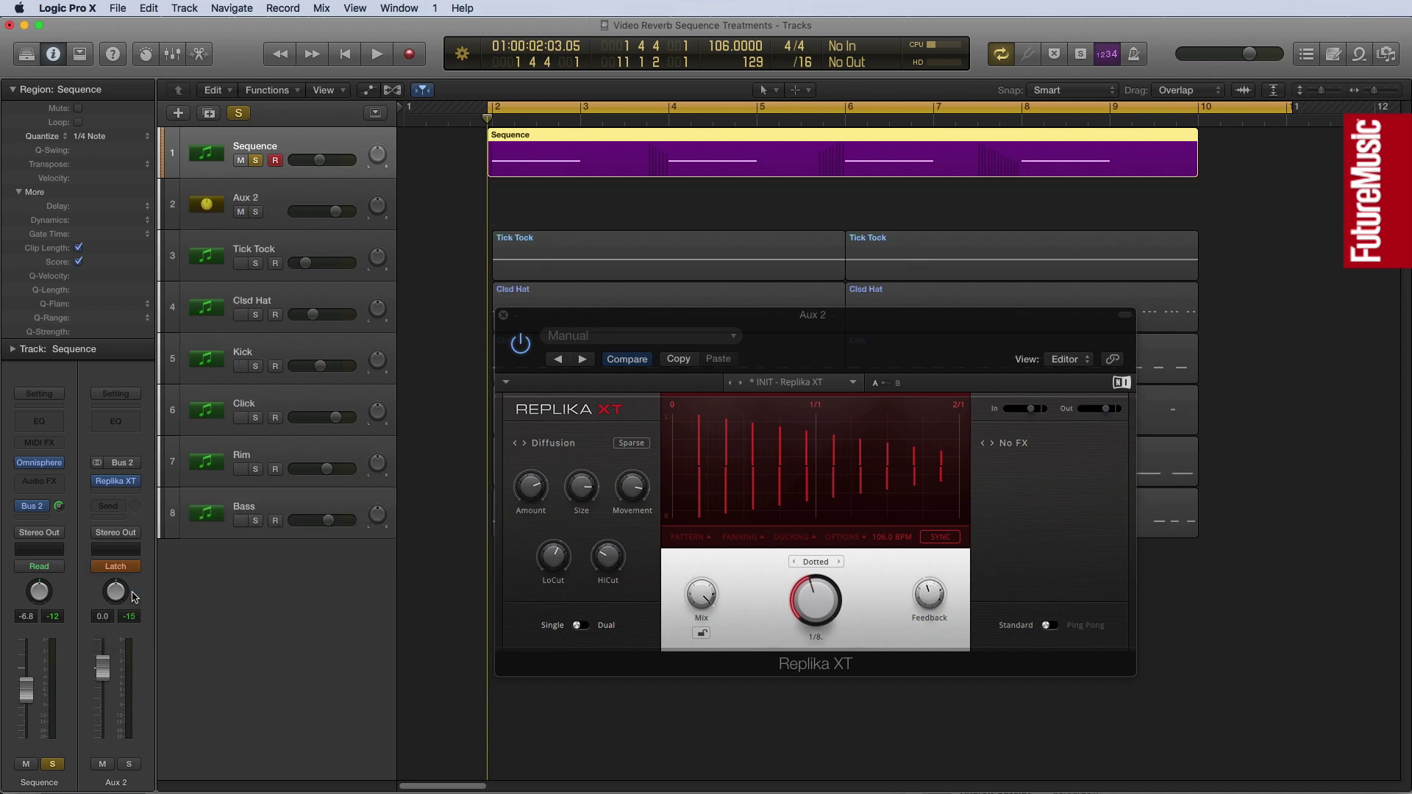
pyautogui.press('Return')
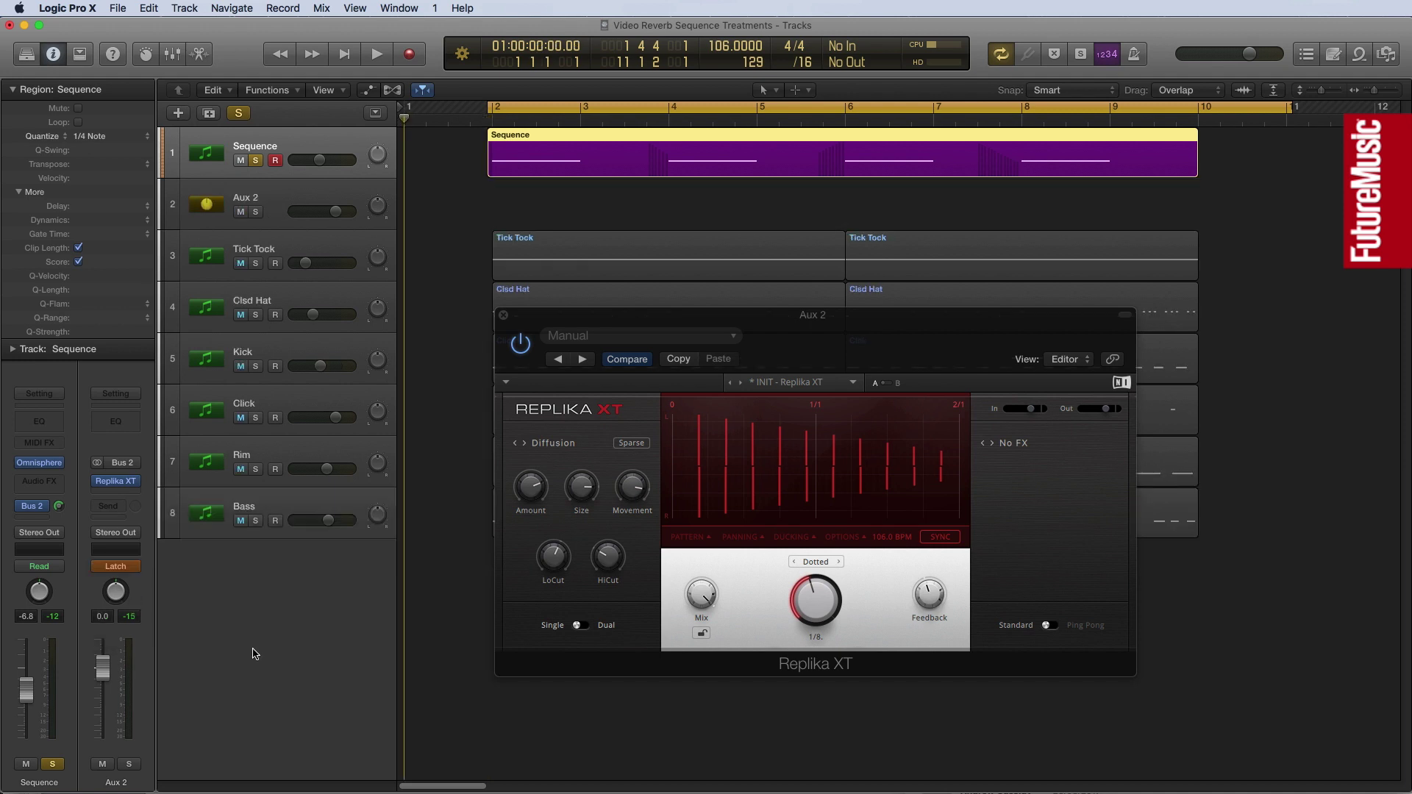
pyautogui.press('space')
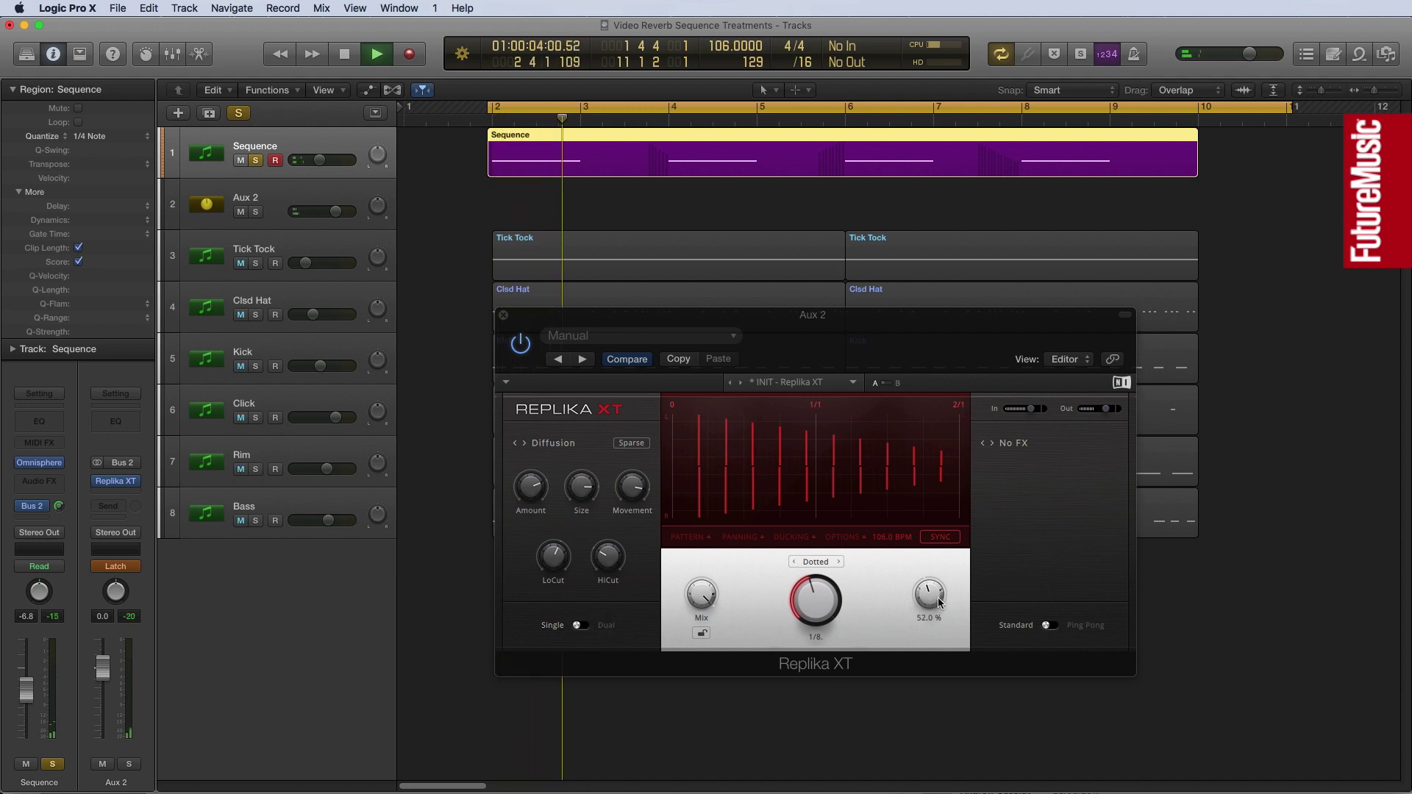
pyautogui.moveTo(939, 603); pyautogui.dragTo(939, 541)
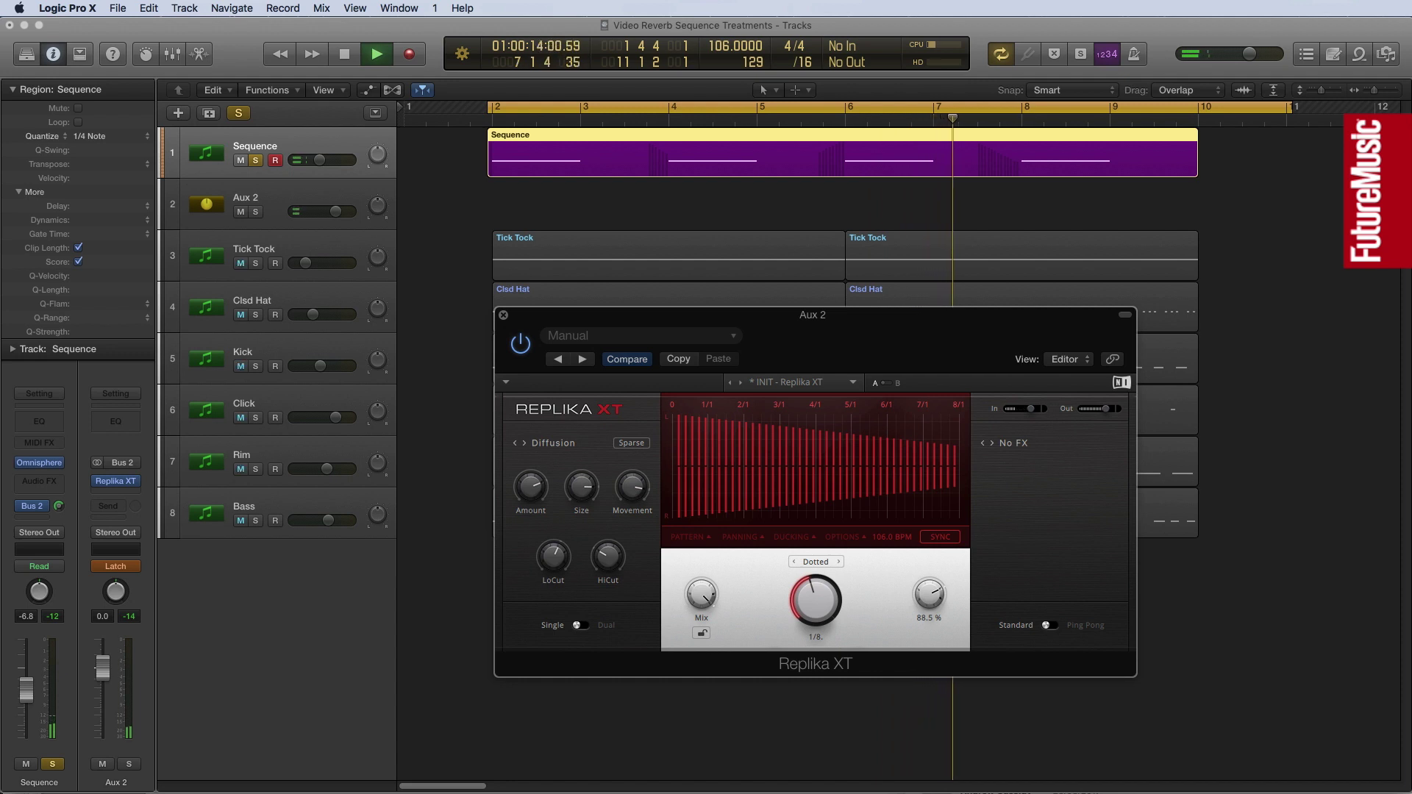
pyautogui.moveTo(929, 594); pyautogui.dragTo(928, 668)
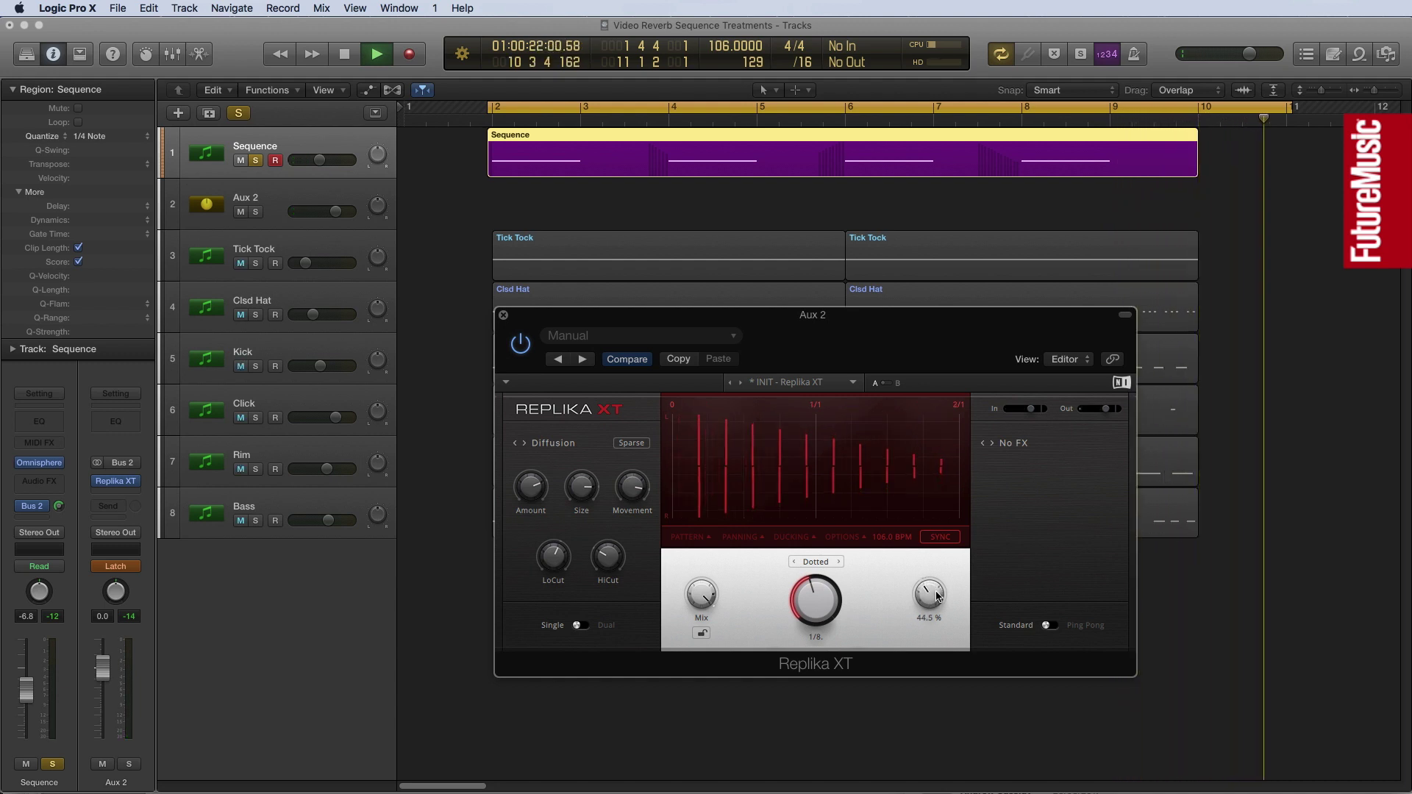
pyautogui.press('space')
# - Record a second pass: Size from 7.97 to 6.31, Feedback up to 88 % then down to 62.9 %
pyautogui.press('Return')
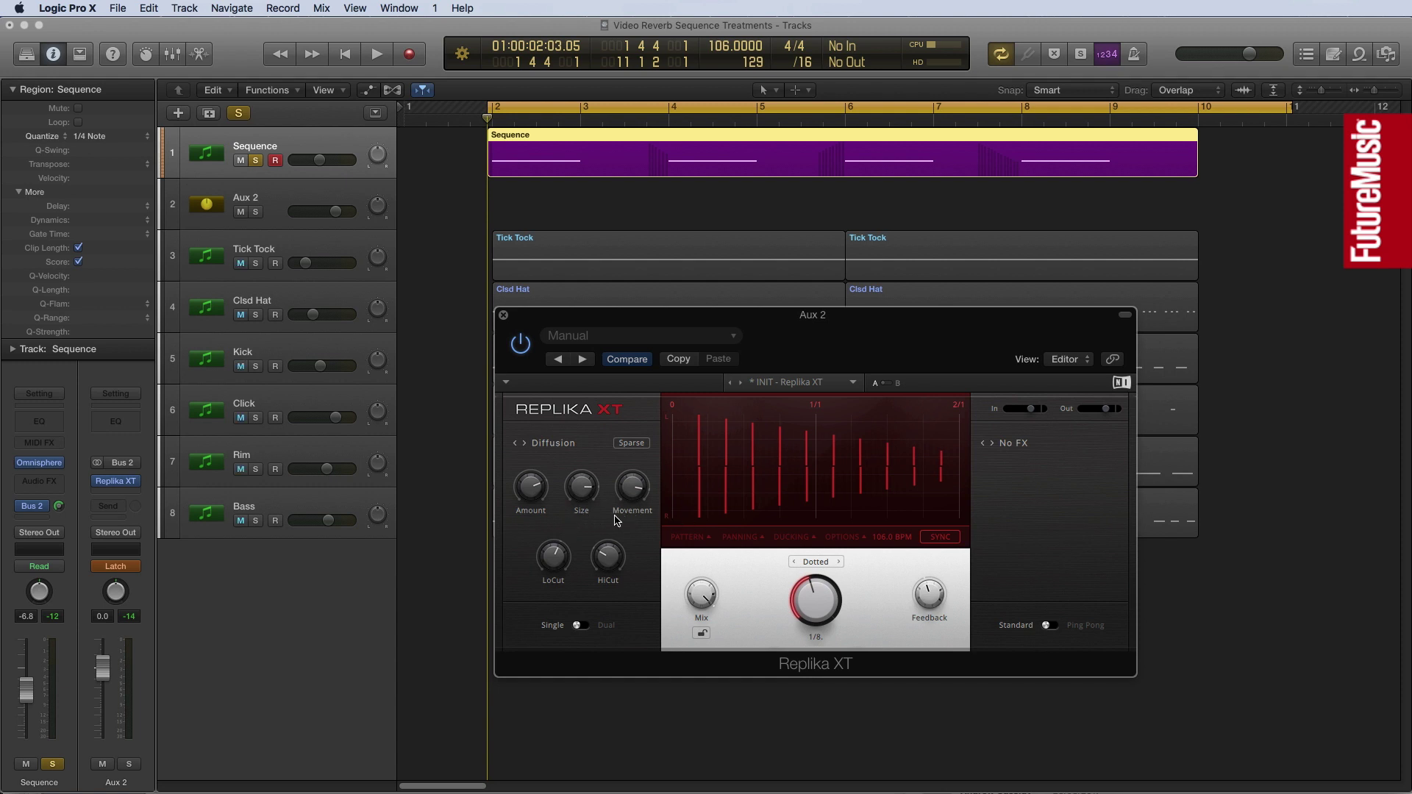
pyautogui.press('space')
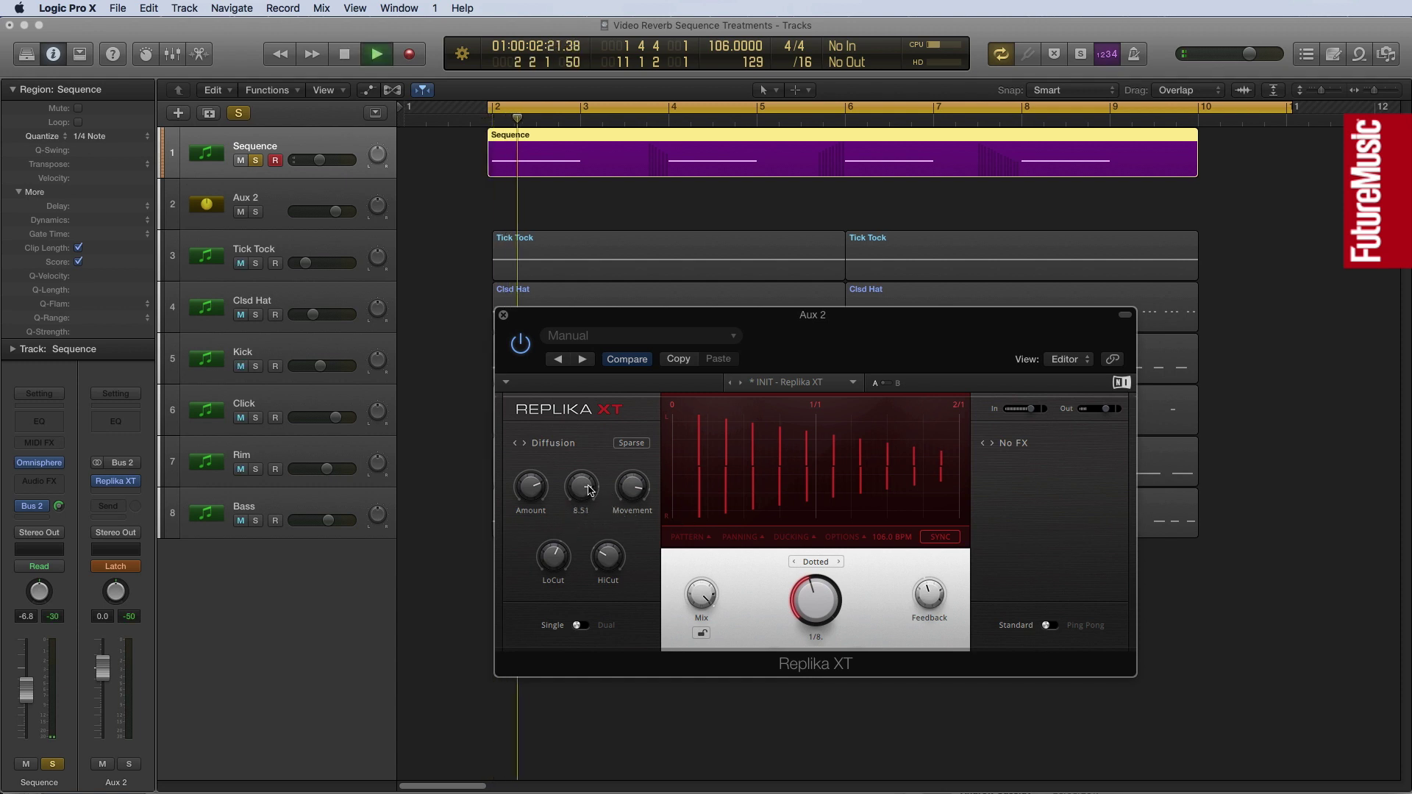
pyautogui.moveTo(581, 485)
pyautogui.moveTo(581, 486); pyautogui.dragTo(581, 512)
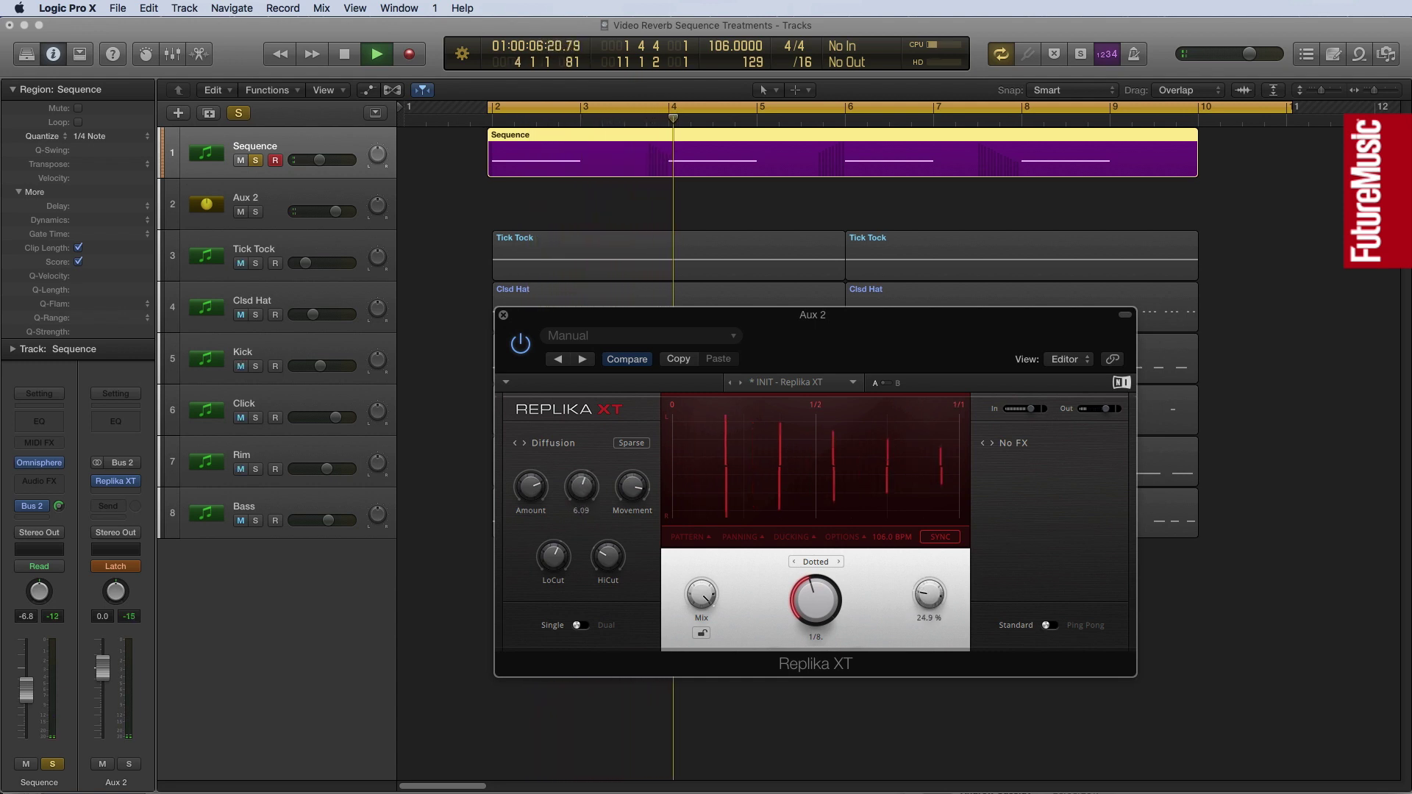
pyautogui.moveTo(929, 594)
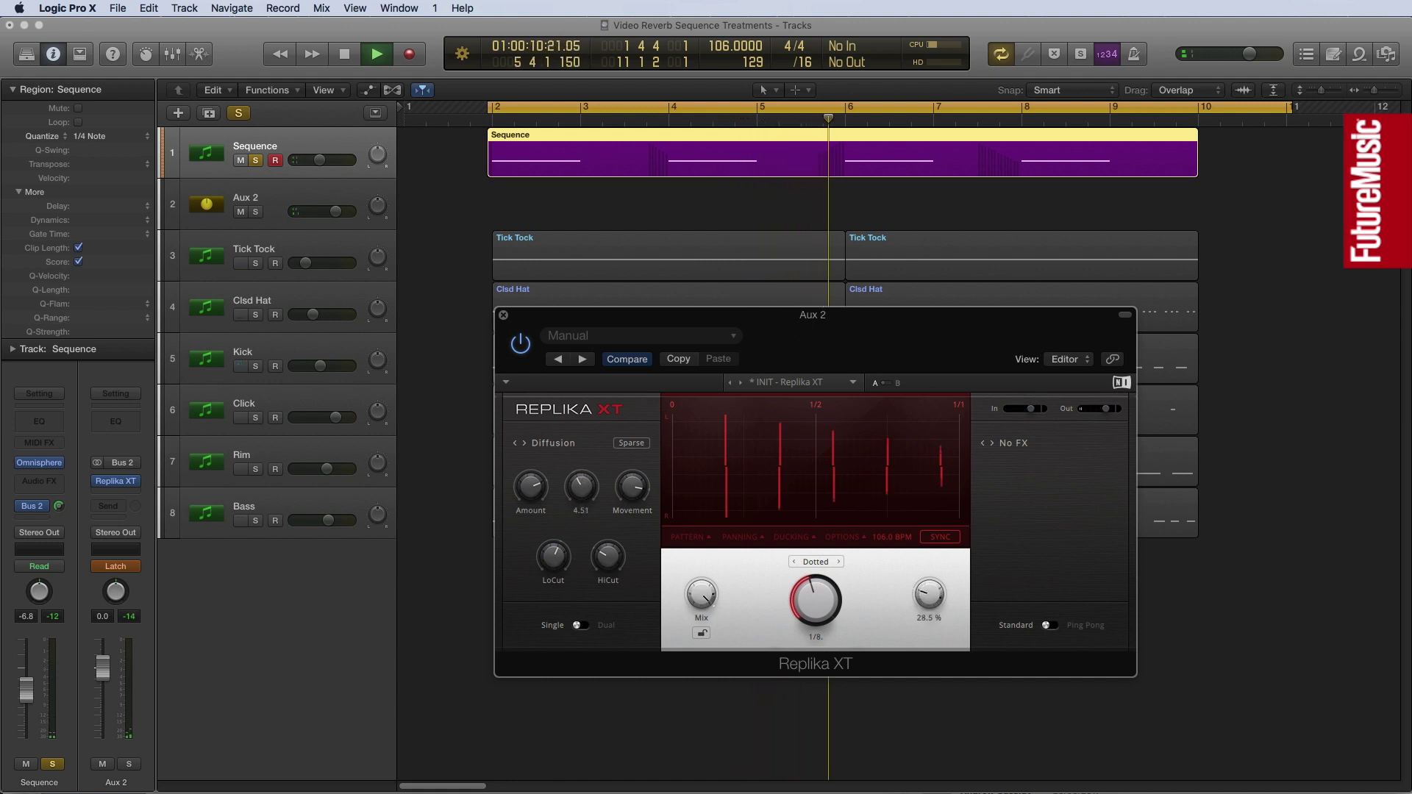
pyautogui.moveTo(928, 594); pyautogui.dragTo(929, 575)
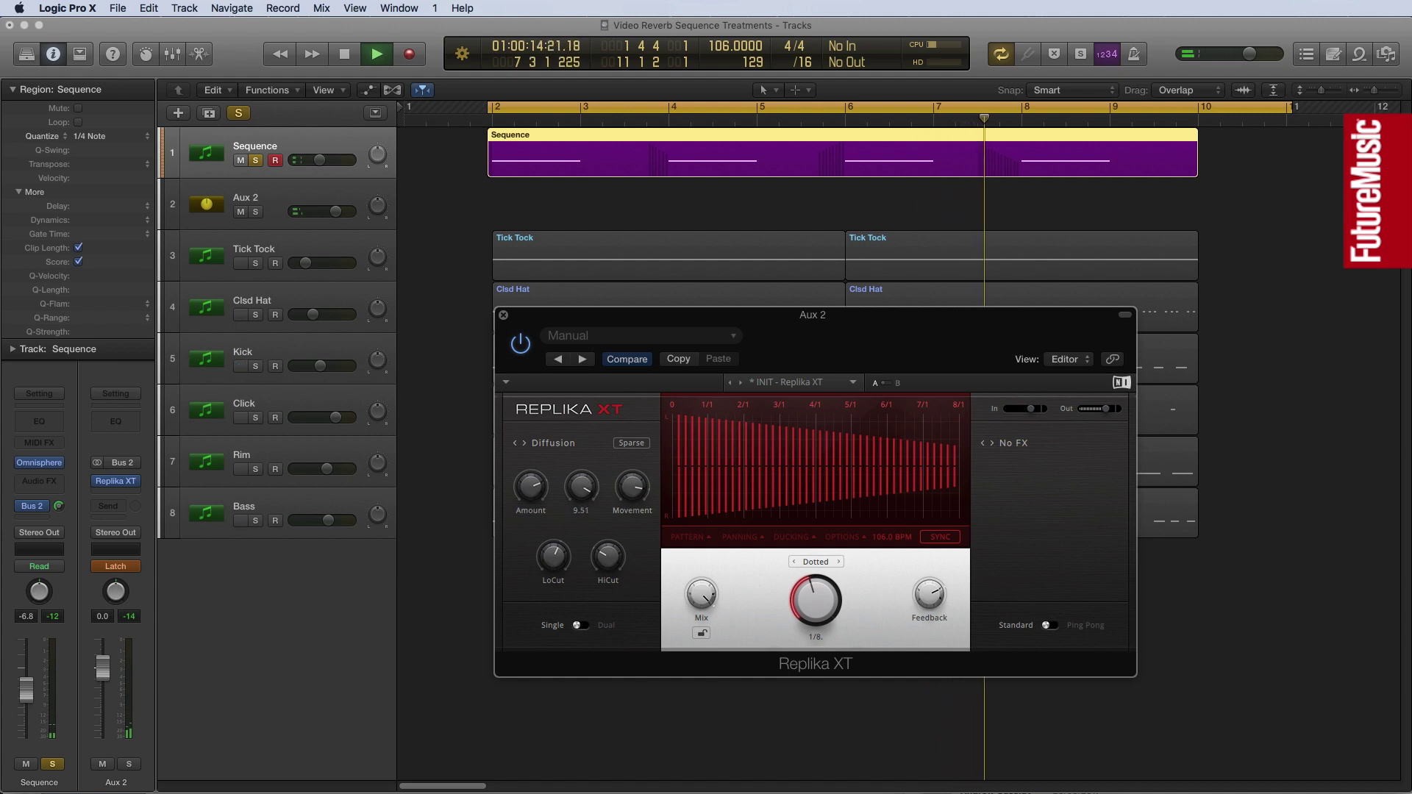
pyautogui.moveTo(928, 594); pyautogui.dragTo(928, 620)
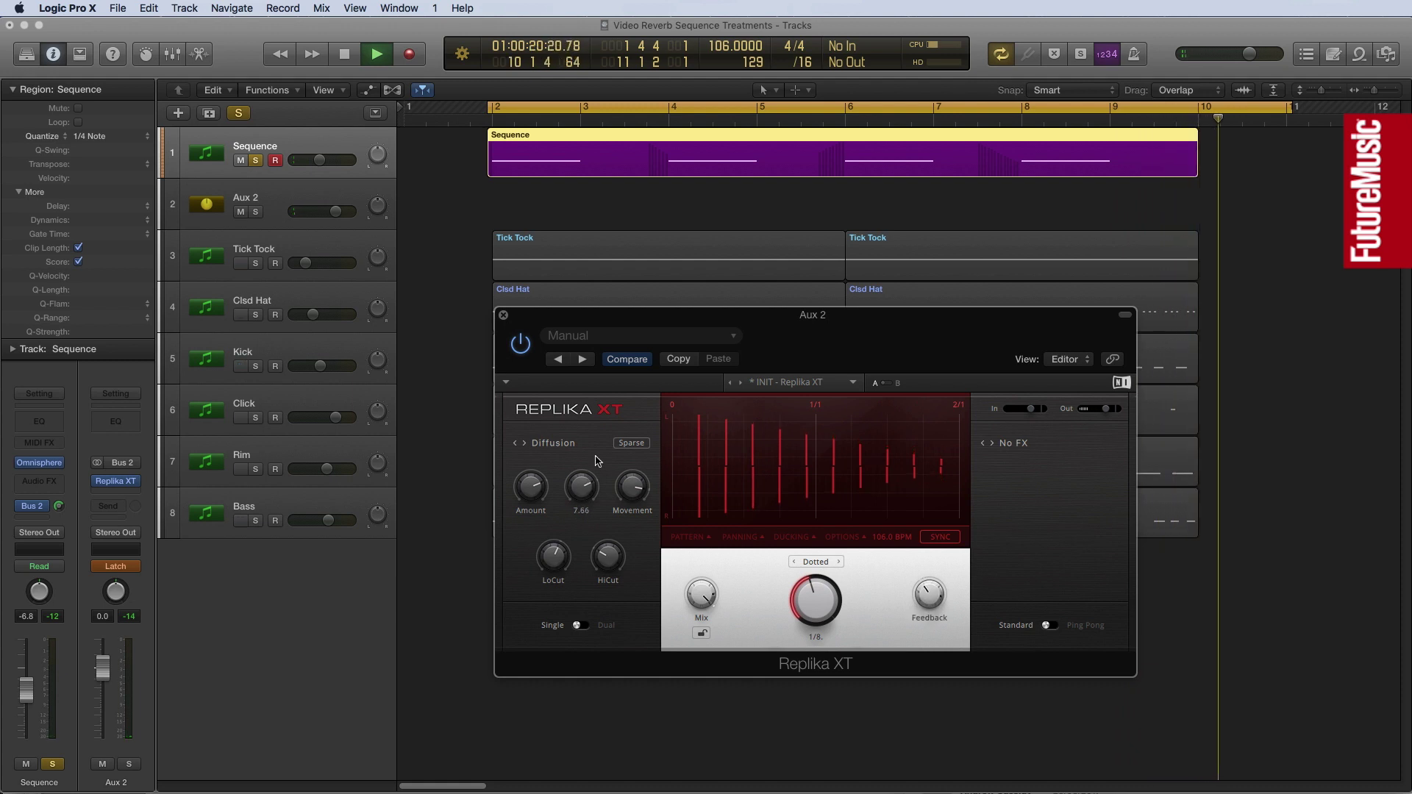
pyautogui.press('space')
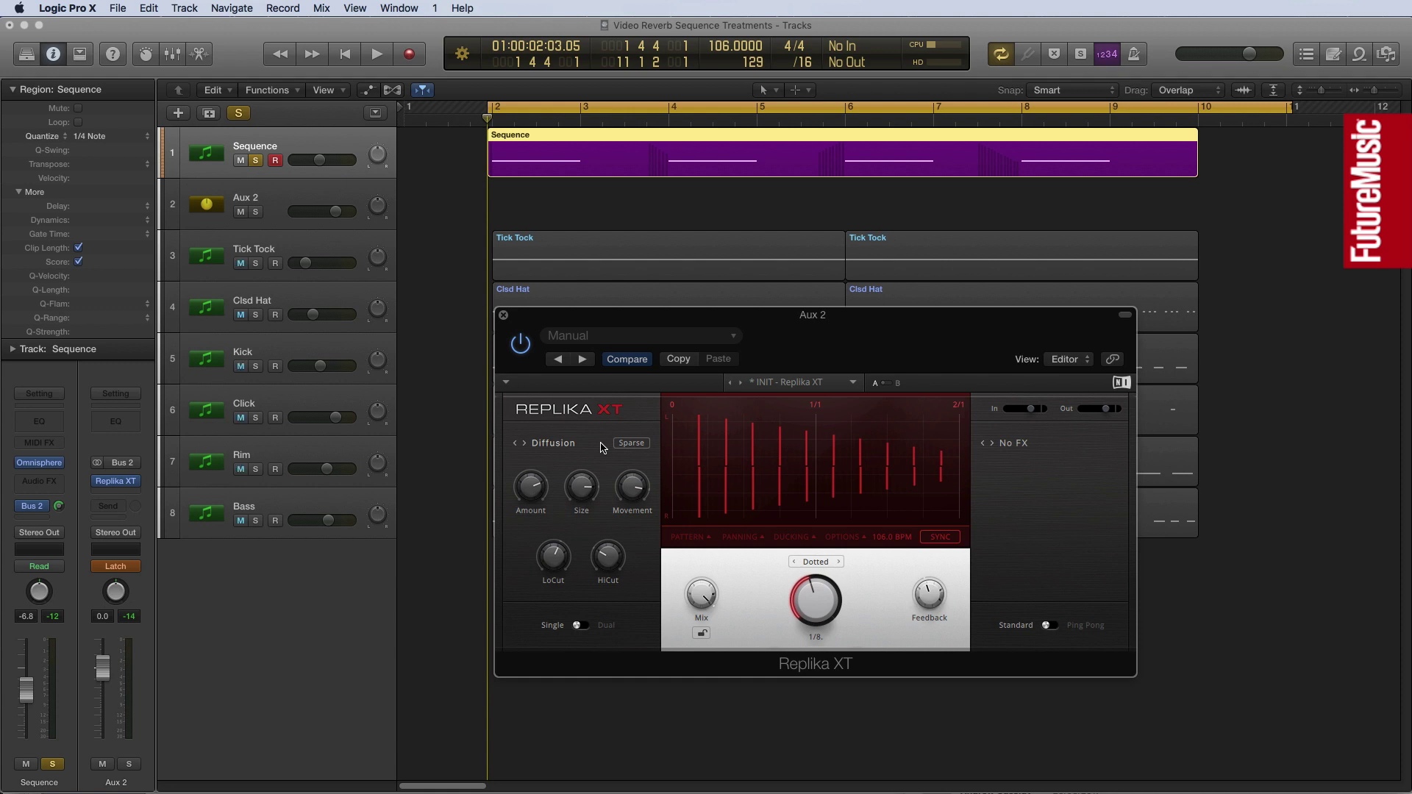
pyautogui.press('space')
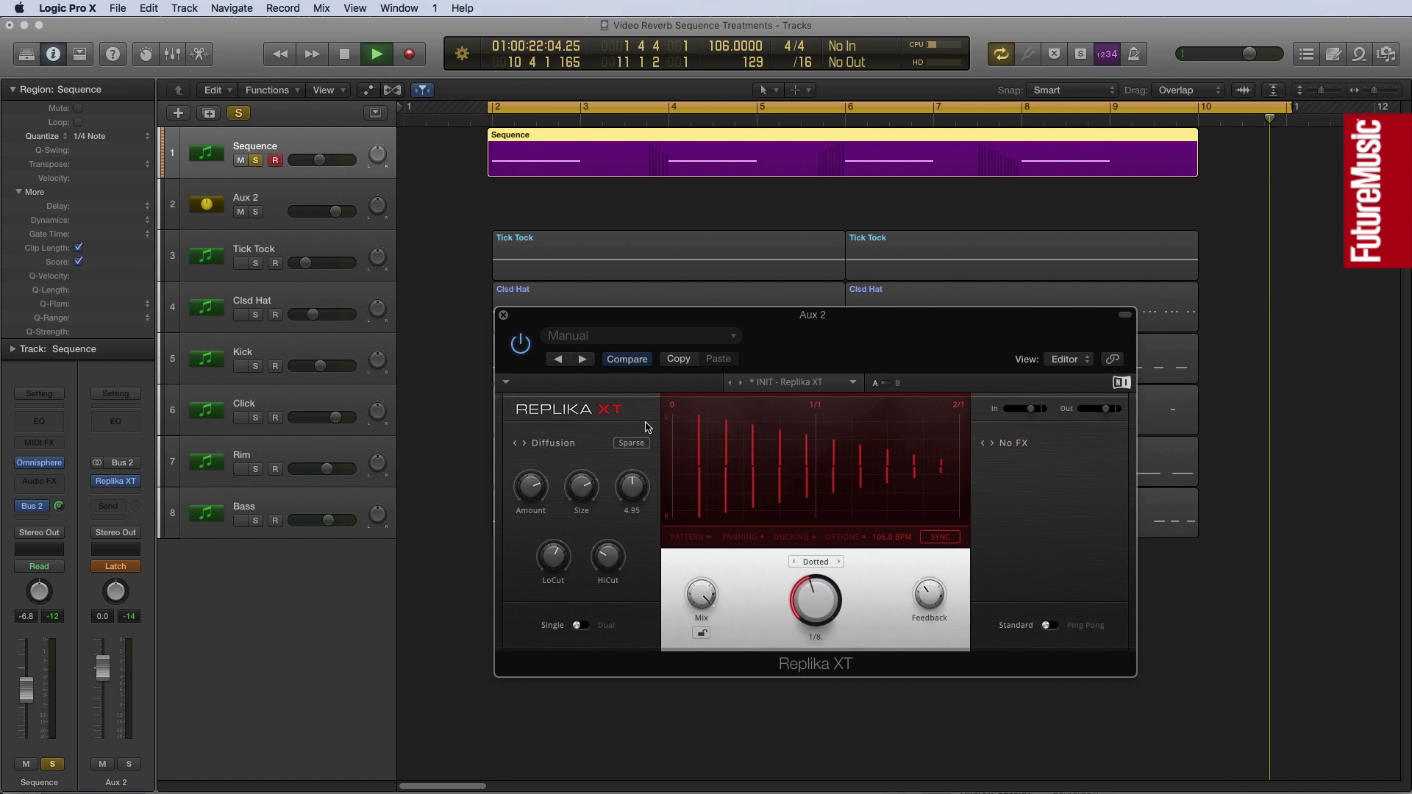
pyautogui.press('space')
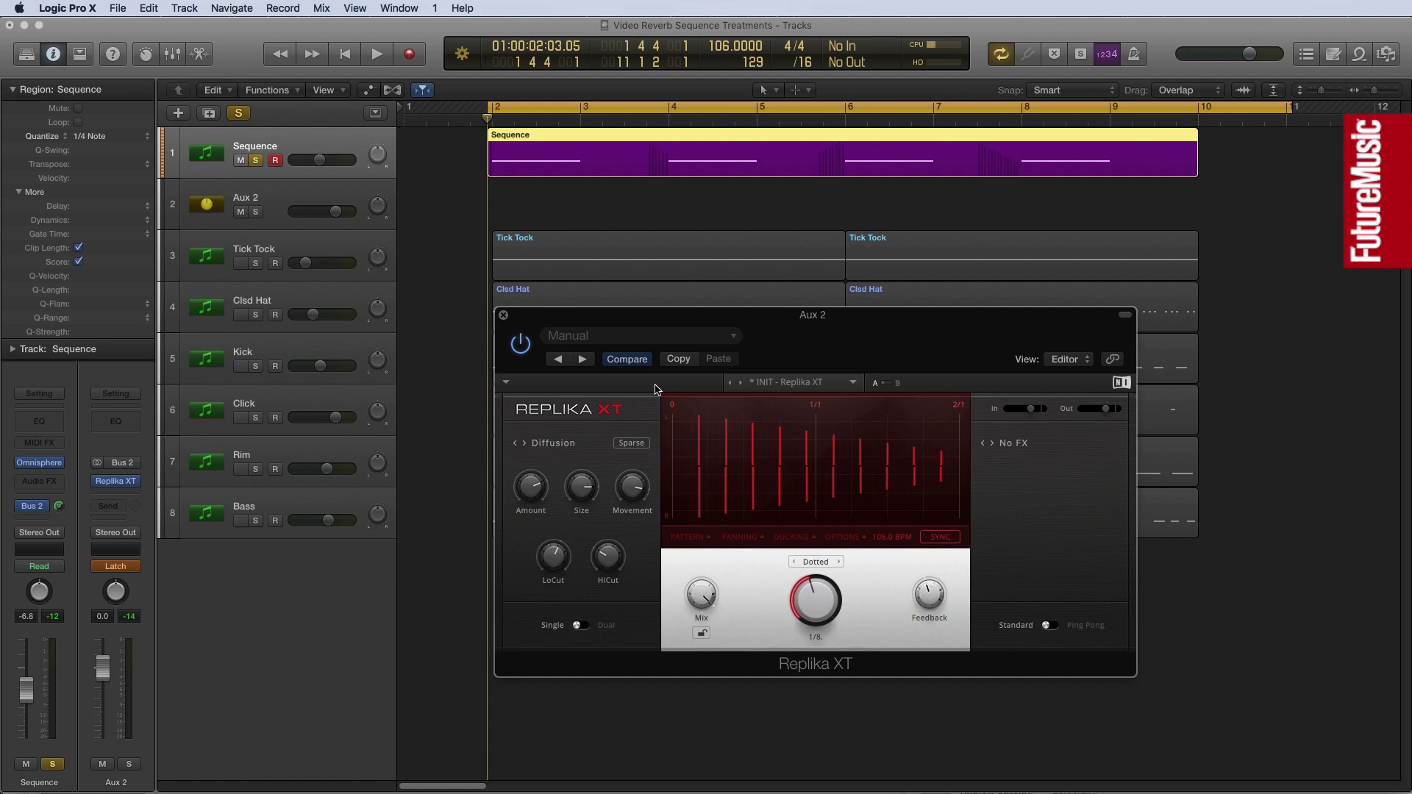
# - Unsolo Sequence, set Aux 2 automation to Read, play back the result, and close Replika XT's window
pyautogui.click(254, 161)
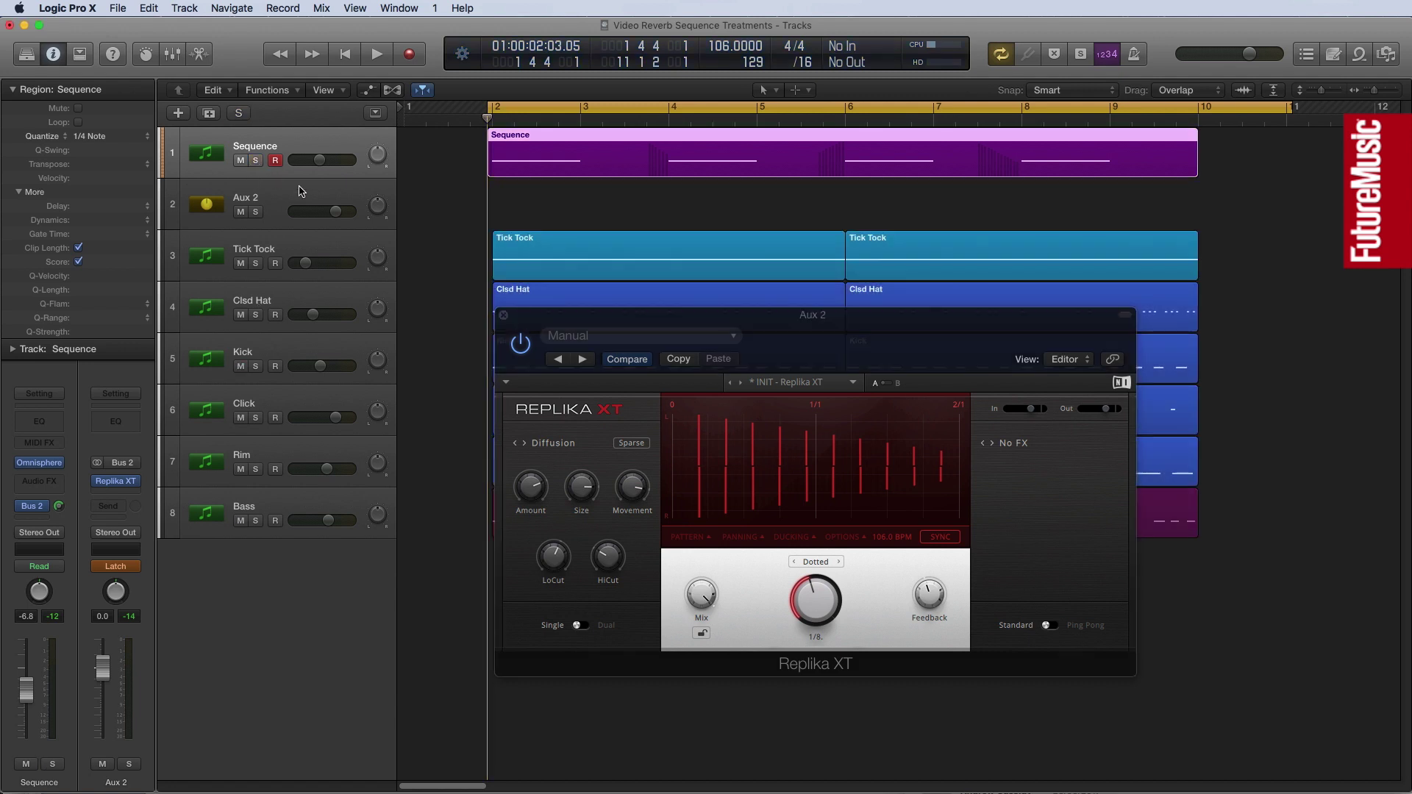
pyautogui.click(251, 202)
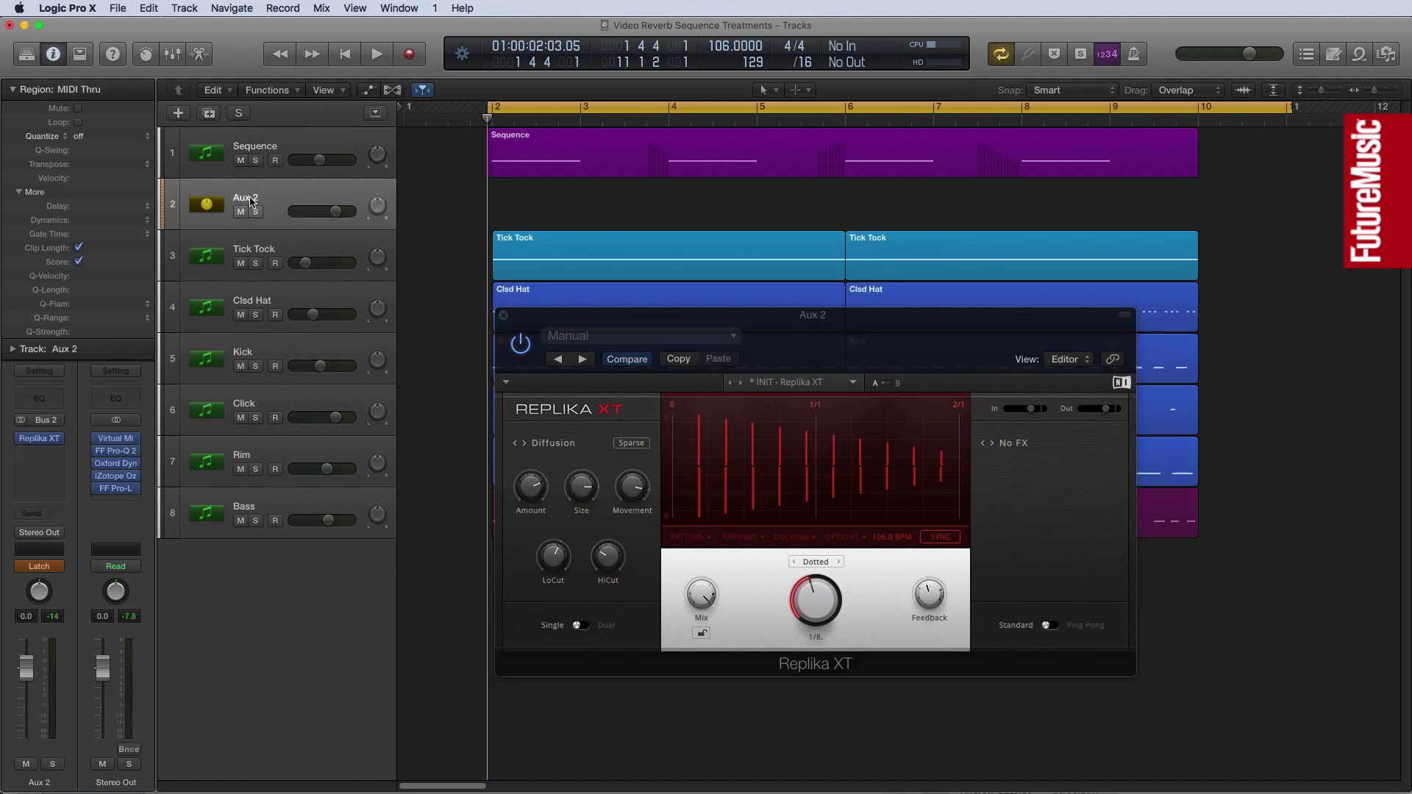
pyautogui.click(59, 569)
pyautogui.click(54, 548)
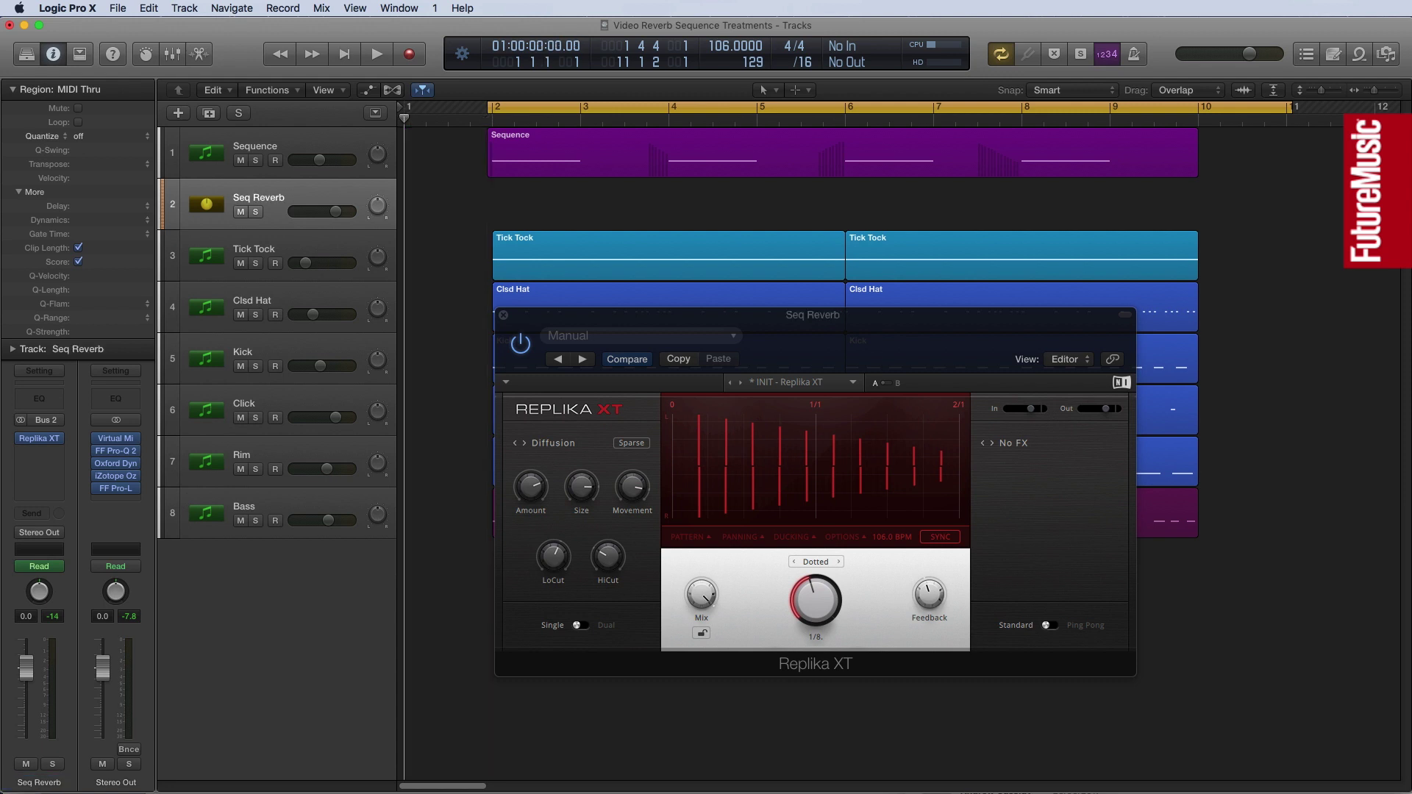
pyautogui.press('space')
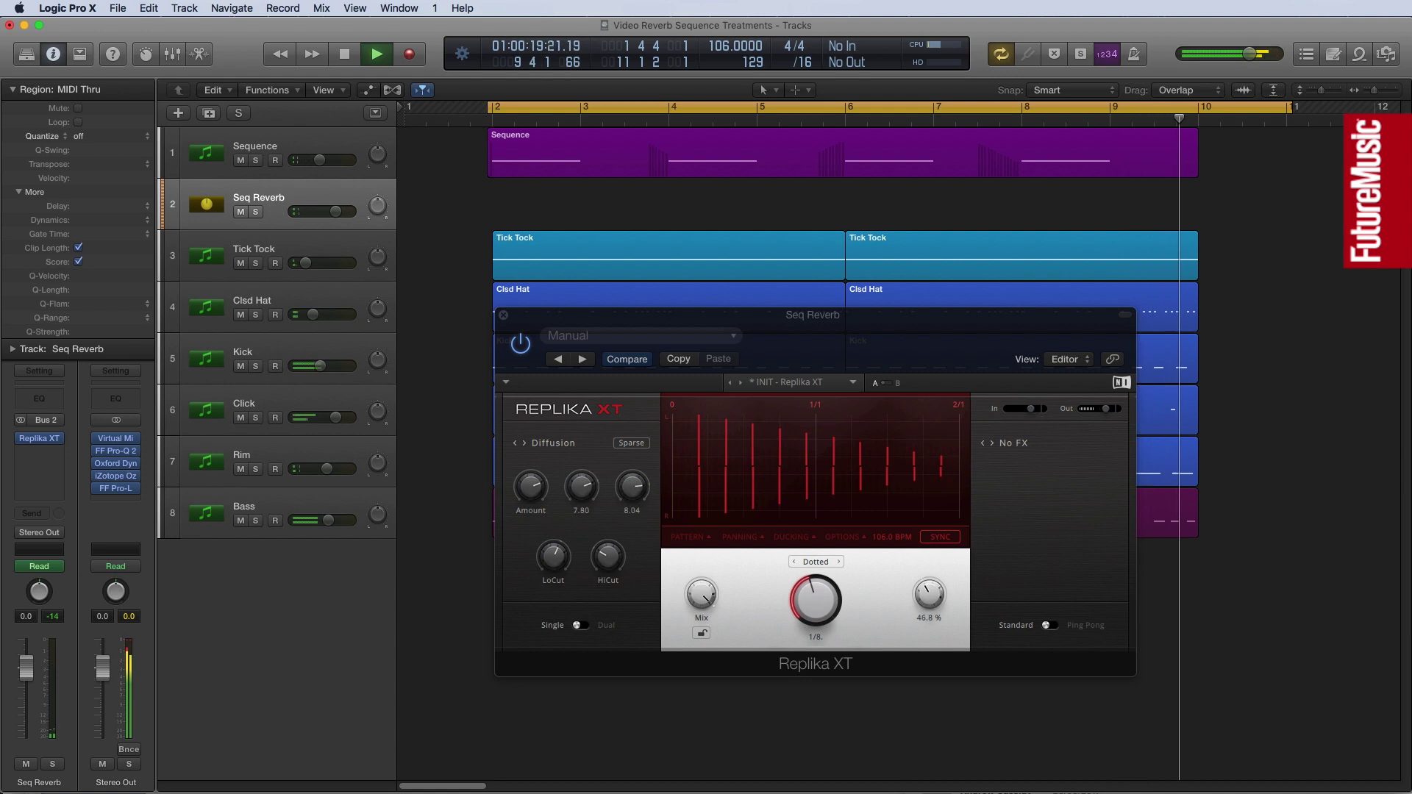
pyautogui.press('space')
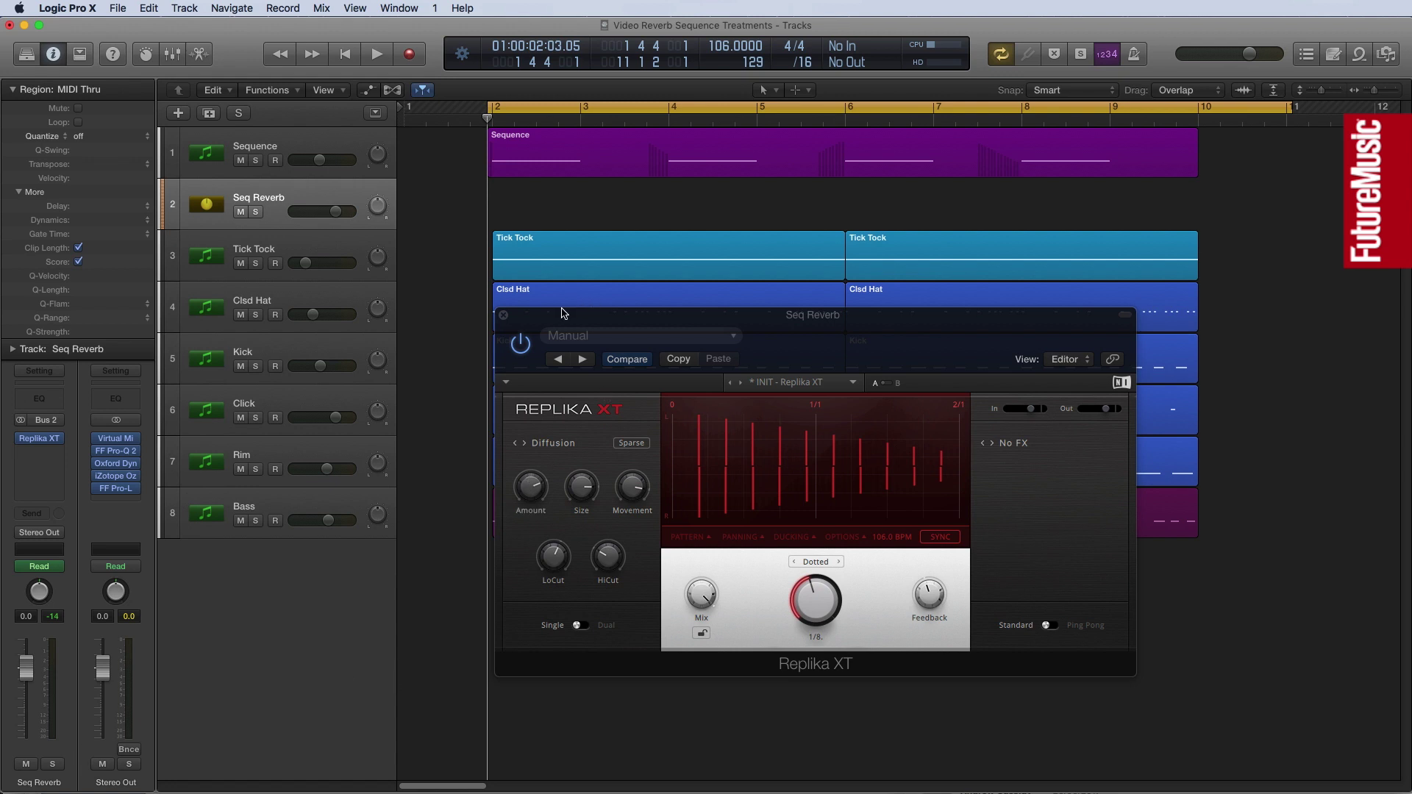
pyautogui.click(504, 316)
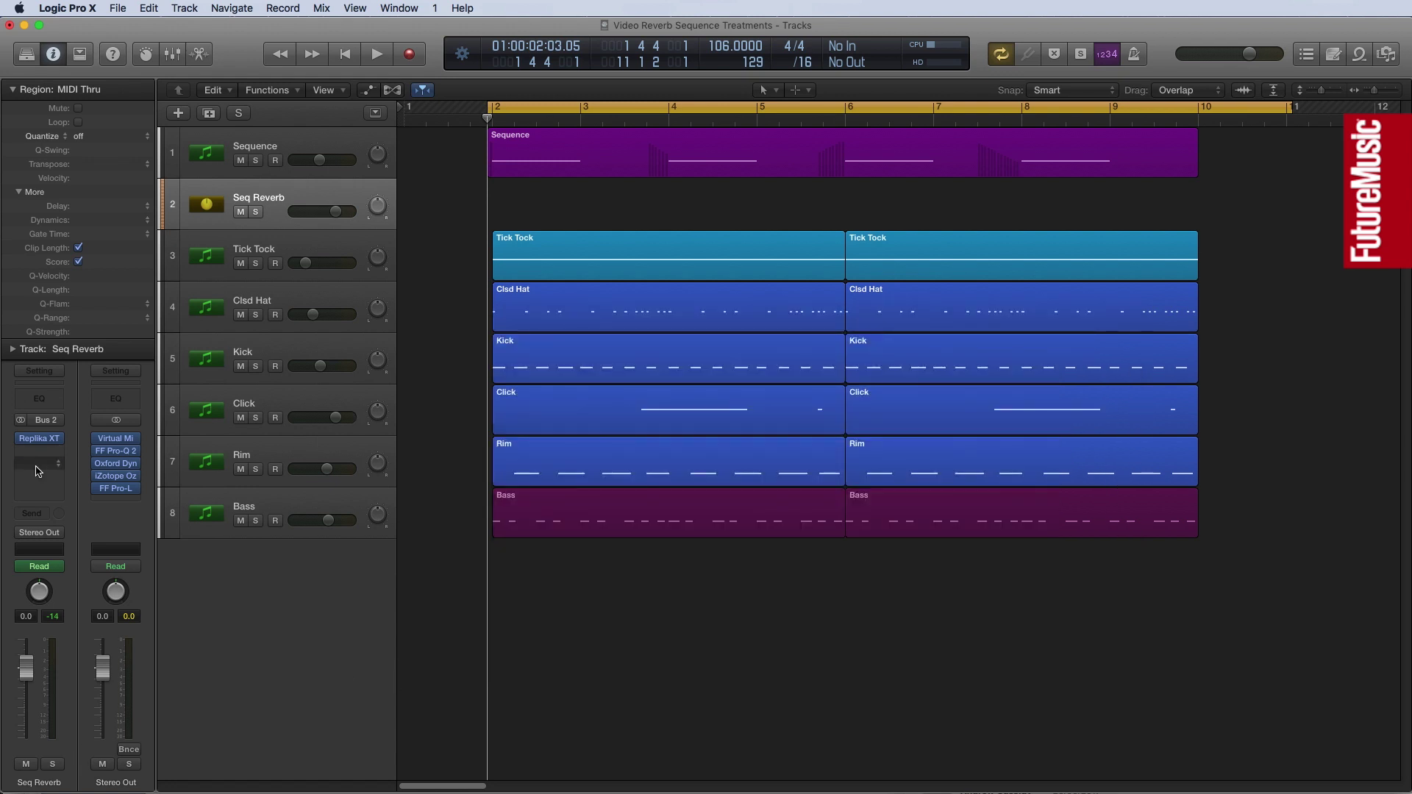
# - Insert FabFilter Pro-C 2 (Stereo) in the next slot after Replika XT
pyautogui.click(58, 455)
pyautogui.moveTo(66, 484)
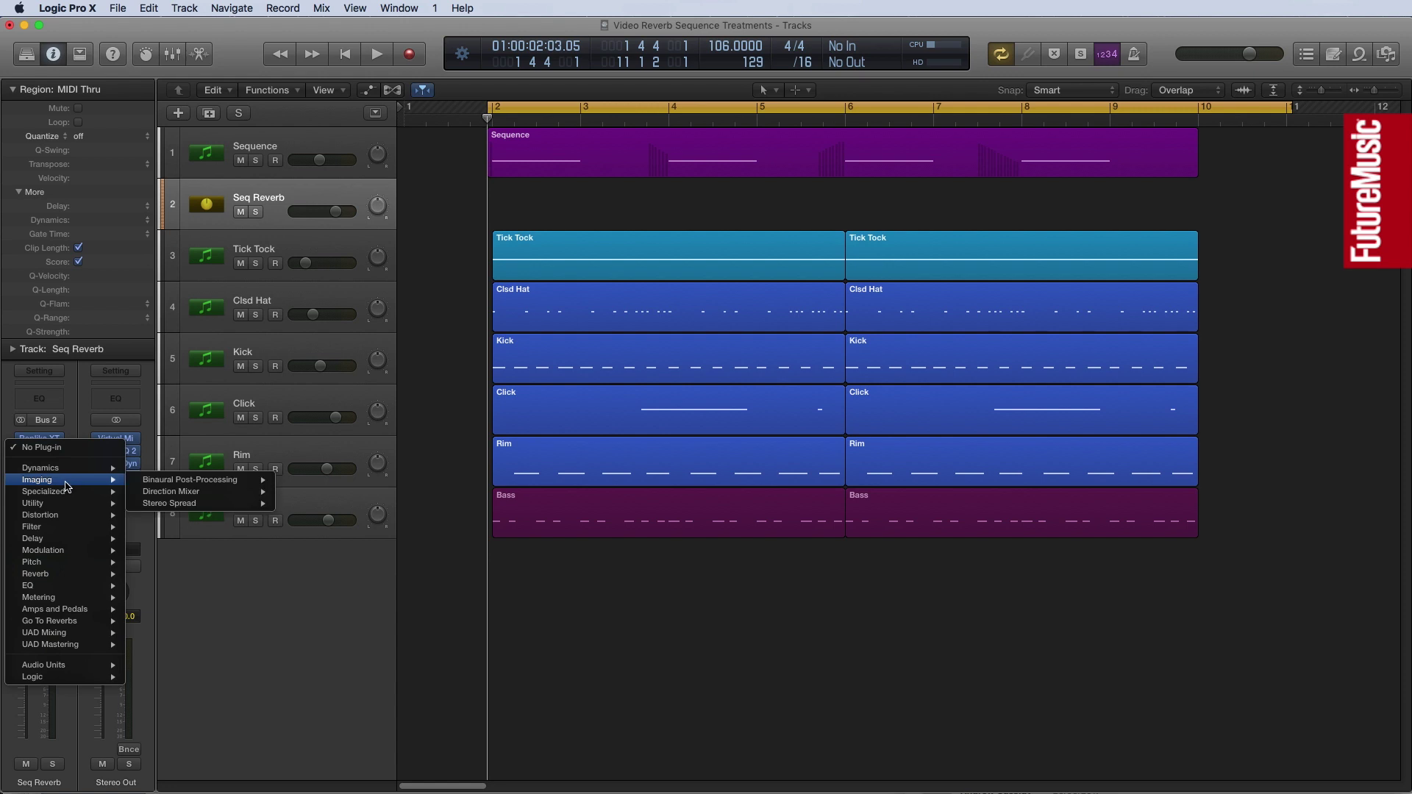
pyautogui.moveTo(66, 665)
pyautogui.moveTo(197, 671)
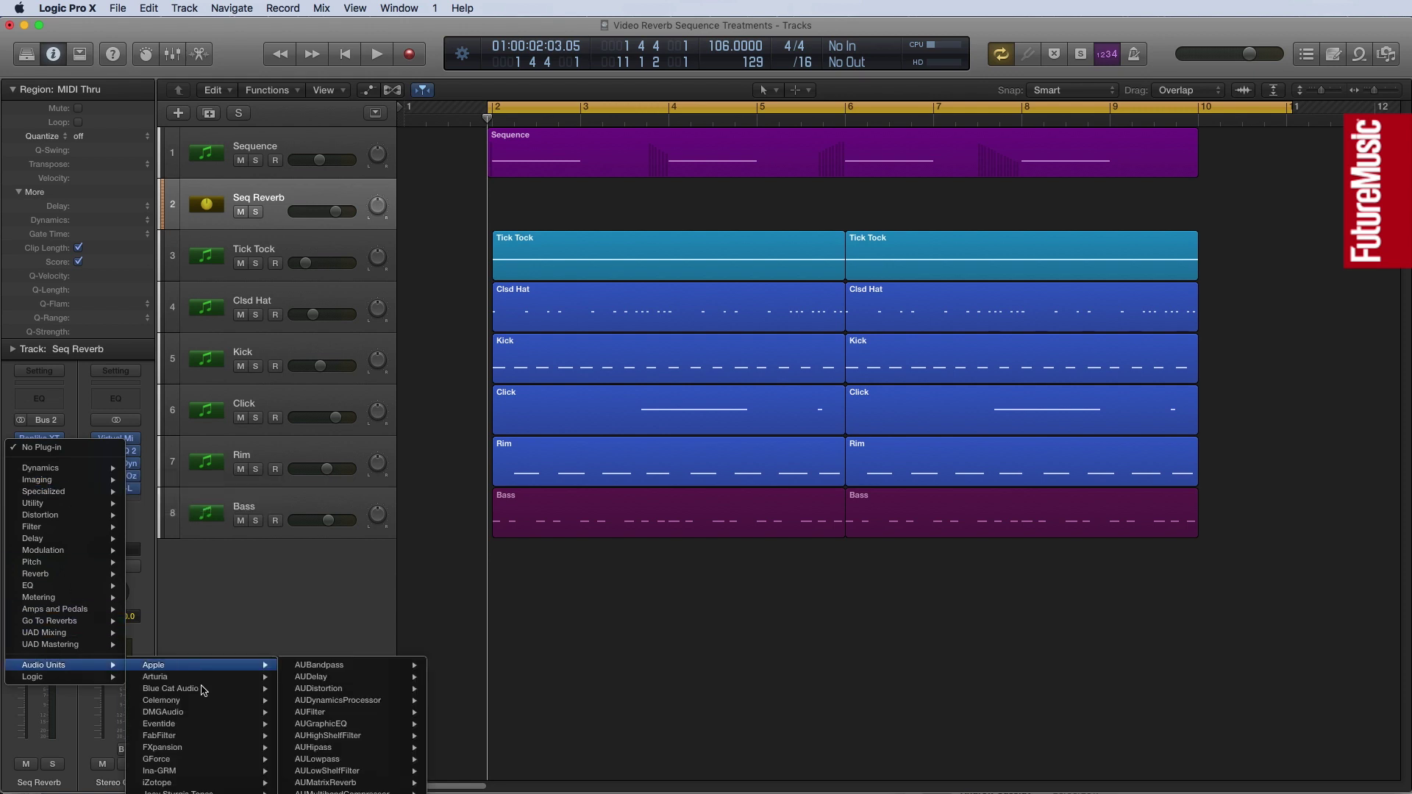
pyautogui.moveTo(203, 737)
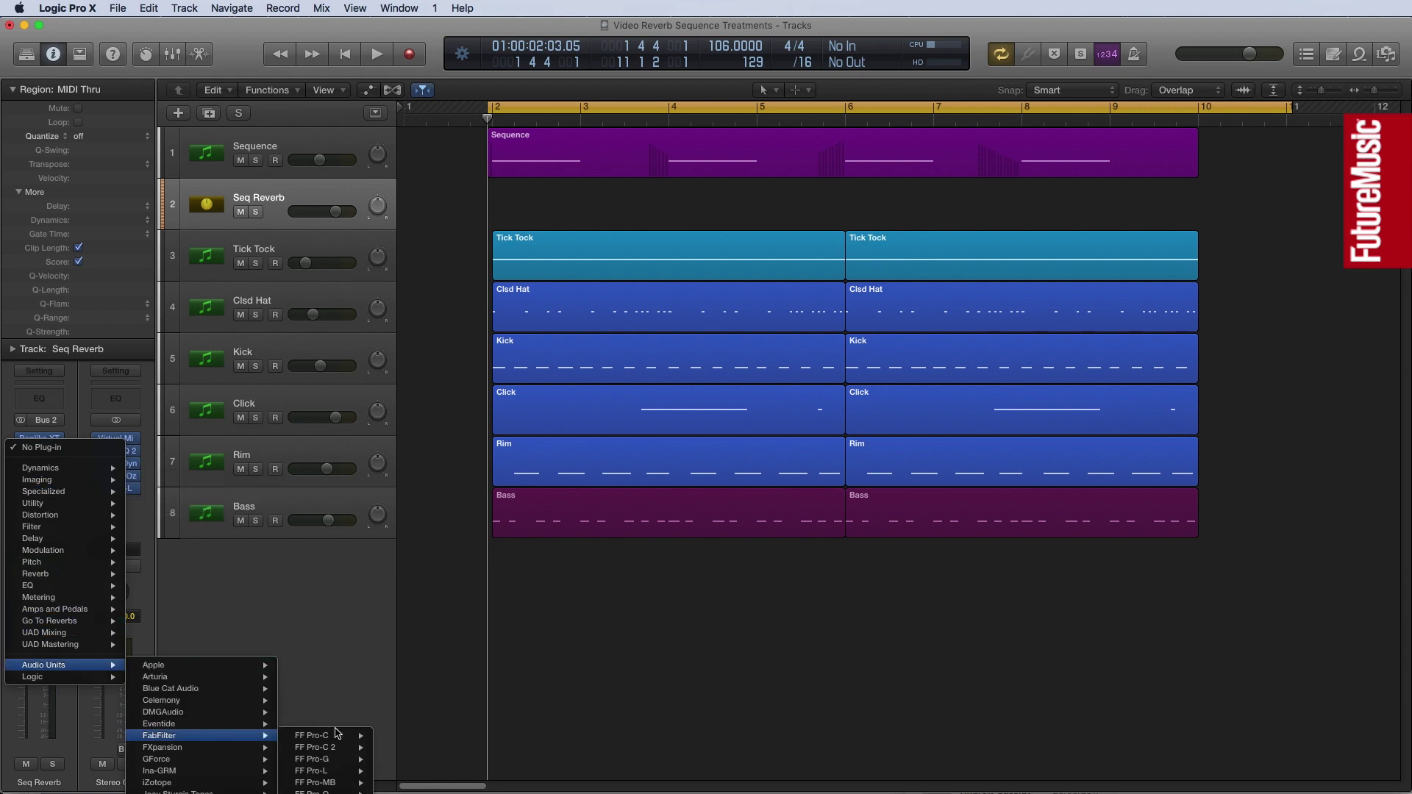
pyautogui.click(403, 747)
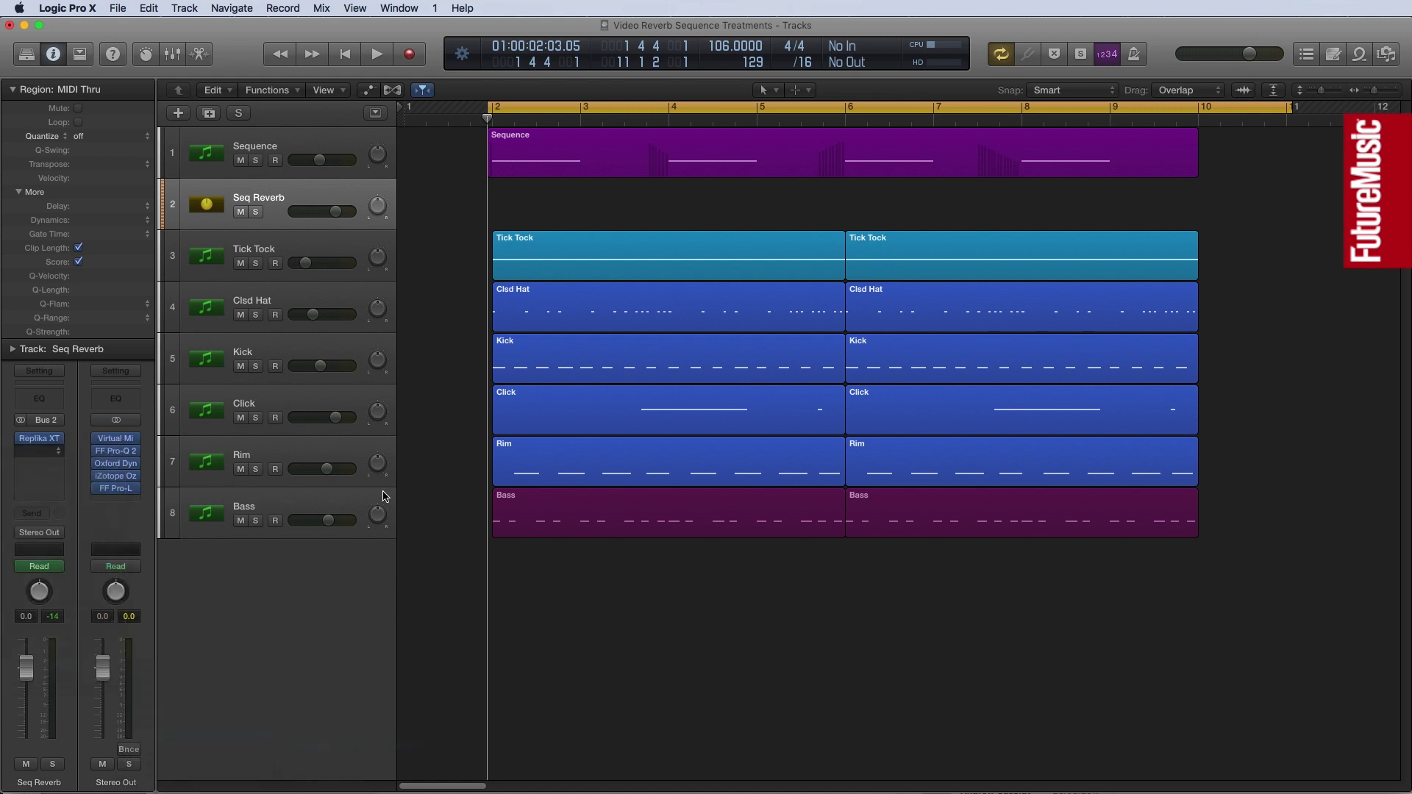
# - Move the compressor window aside and load the Drums > Extreme Pumping 3 preset
pyautogui.moveTo(136, 70); pyautogui.dragTo(846, 110)
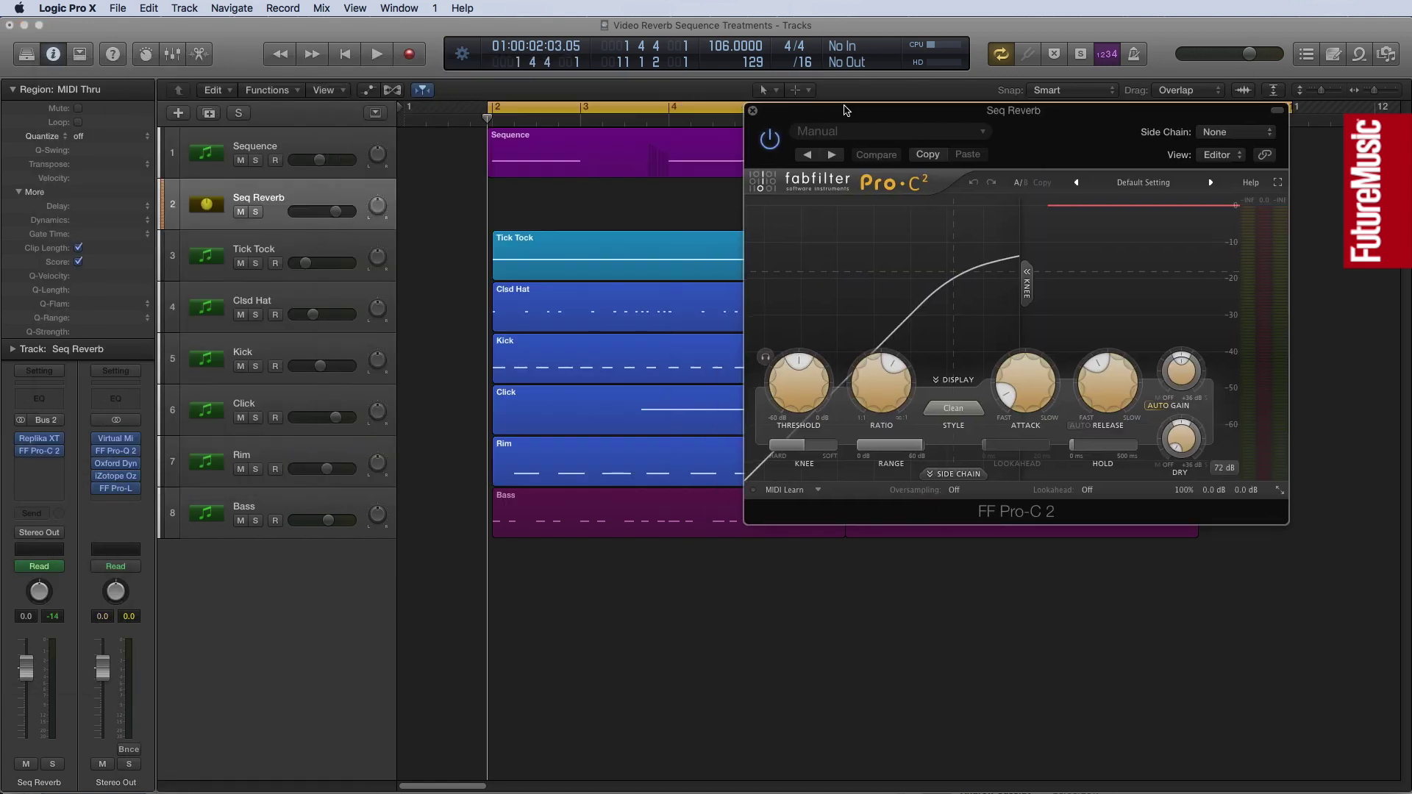
pyautogui.click(1151, 185)
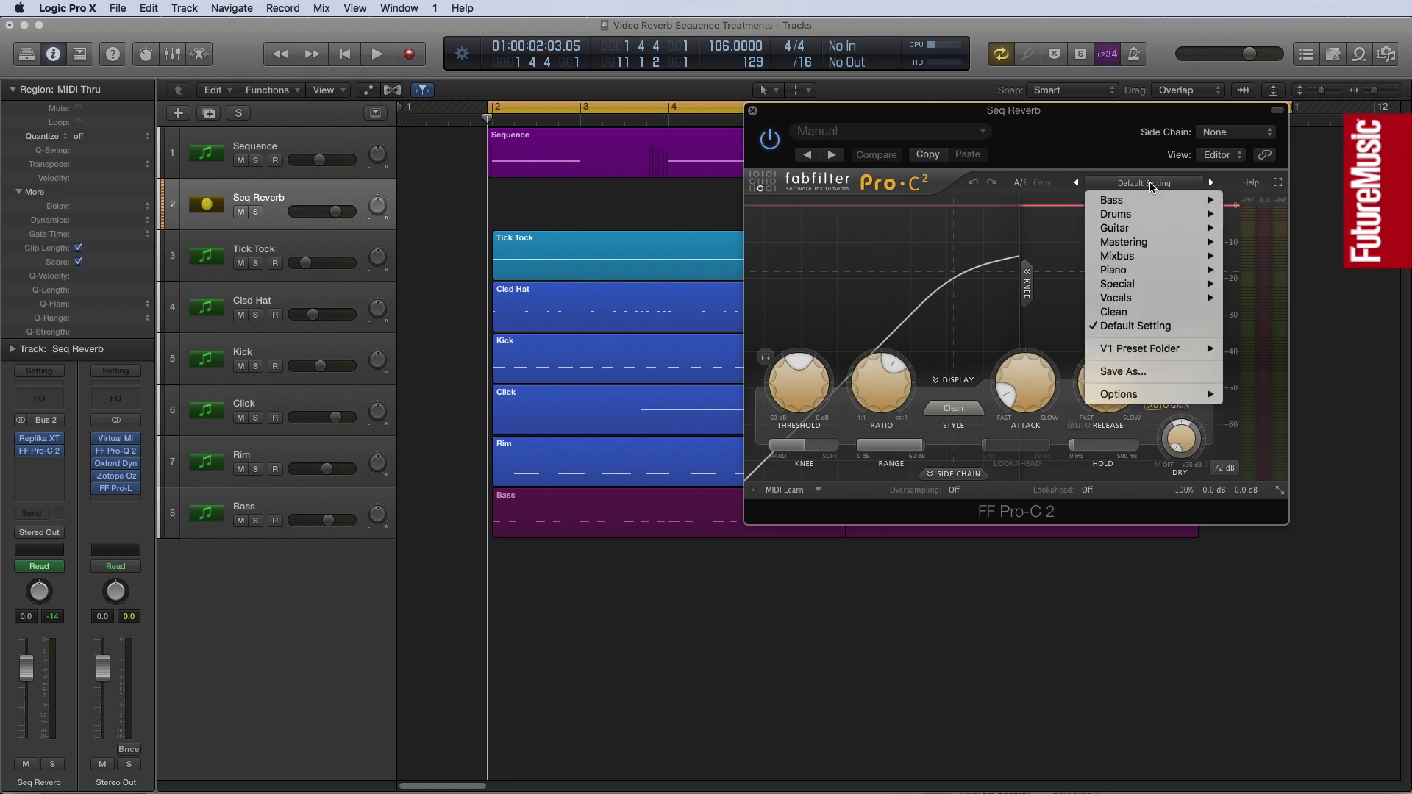
pyautogui.moveTo(1147, 215)
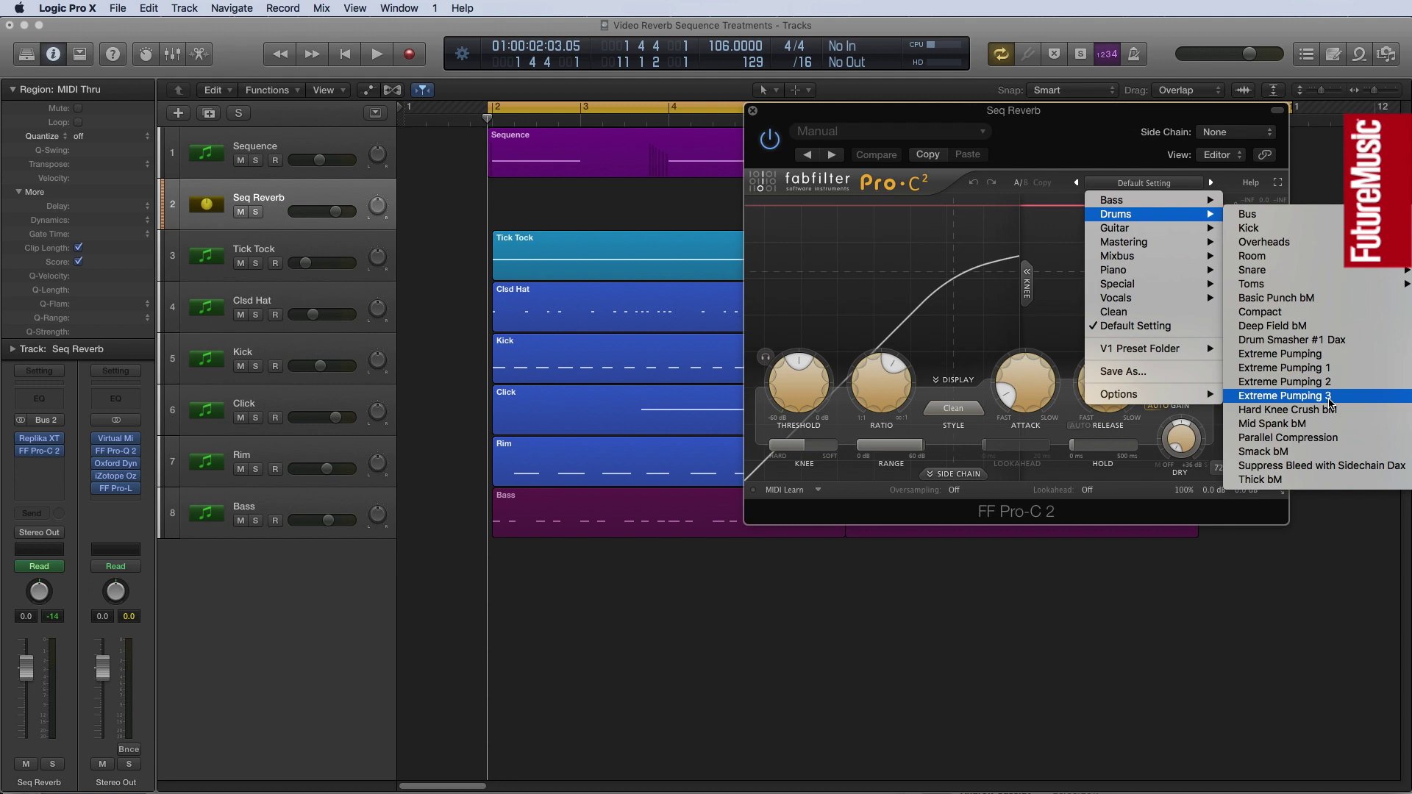
pyautogui.click(1331, 398)
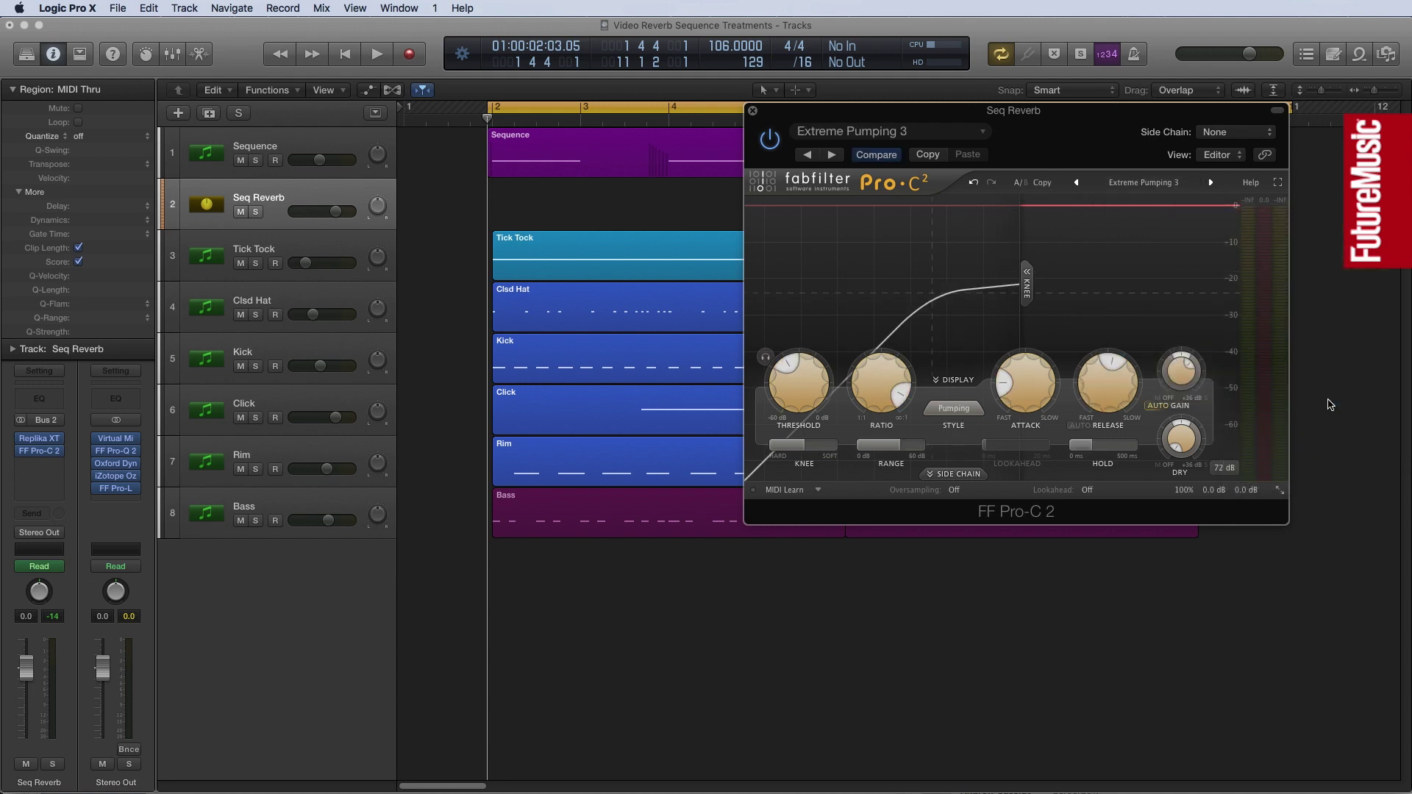
# - Set Pro-C 2's side-chain input to Bus 1 and expand its SIDE CHAIN panel
pyautogui.click(1242, 136)
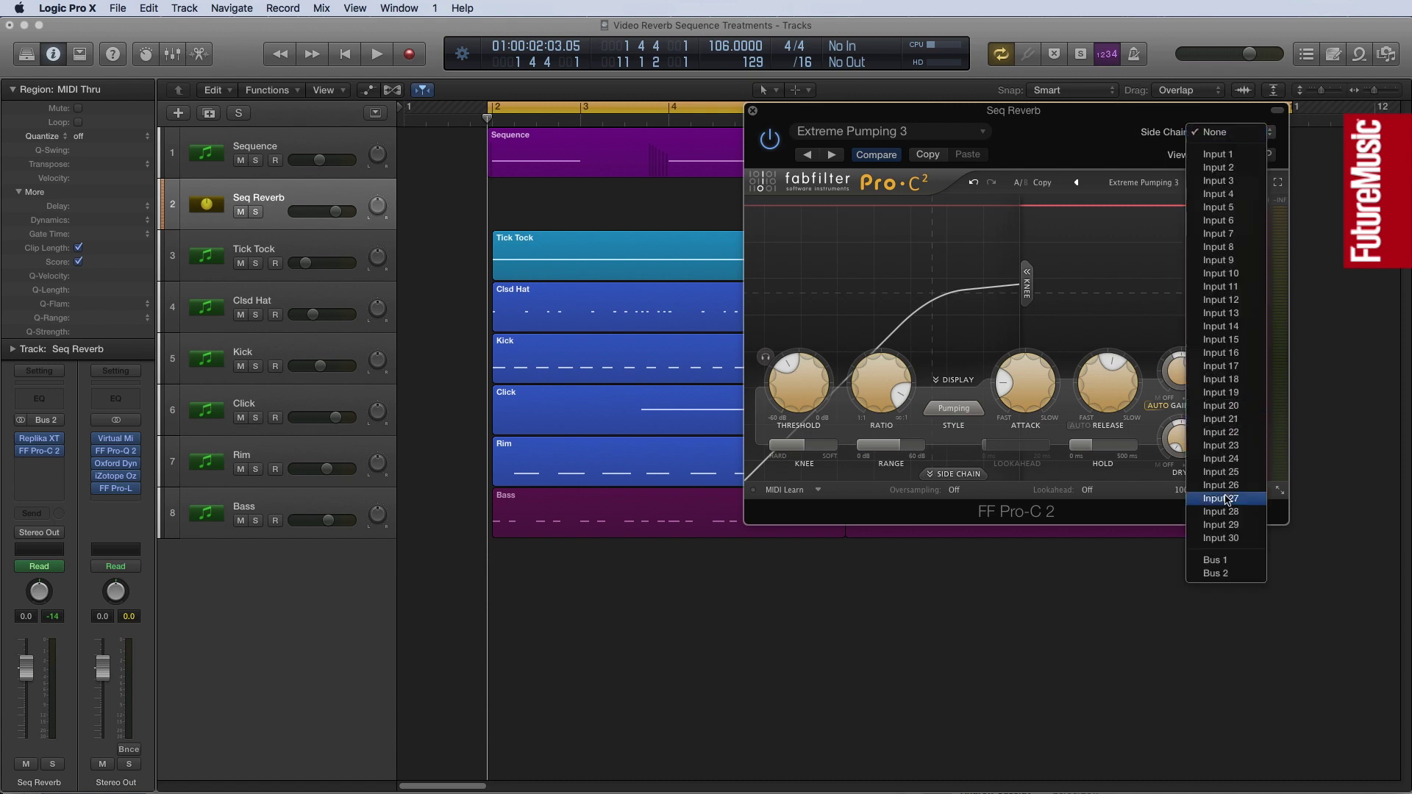
pyautogui.click(1217, 559)
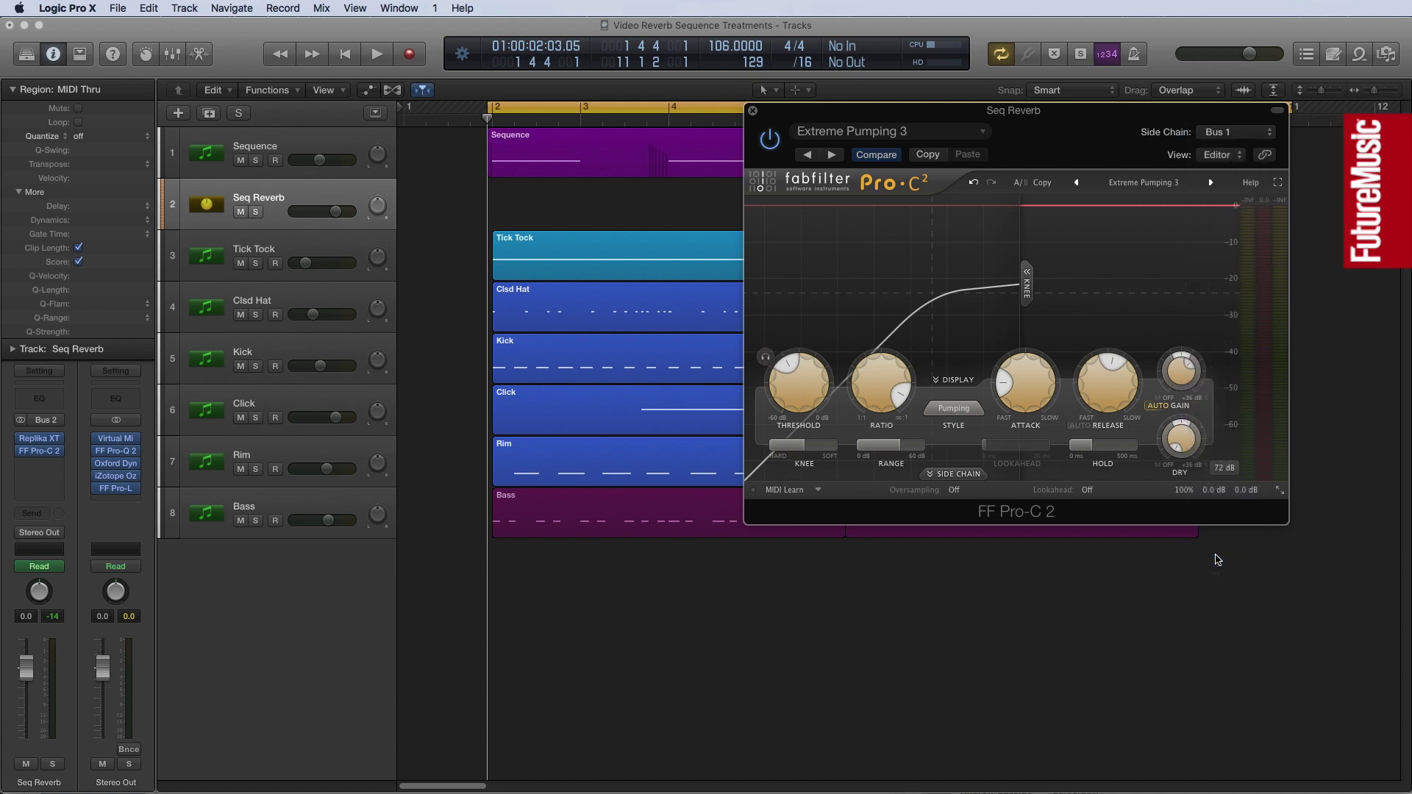
pyautogui.click(953, 475)
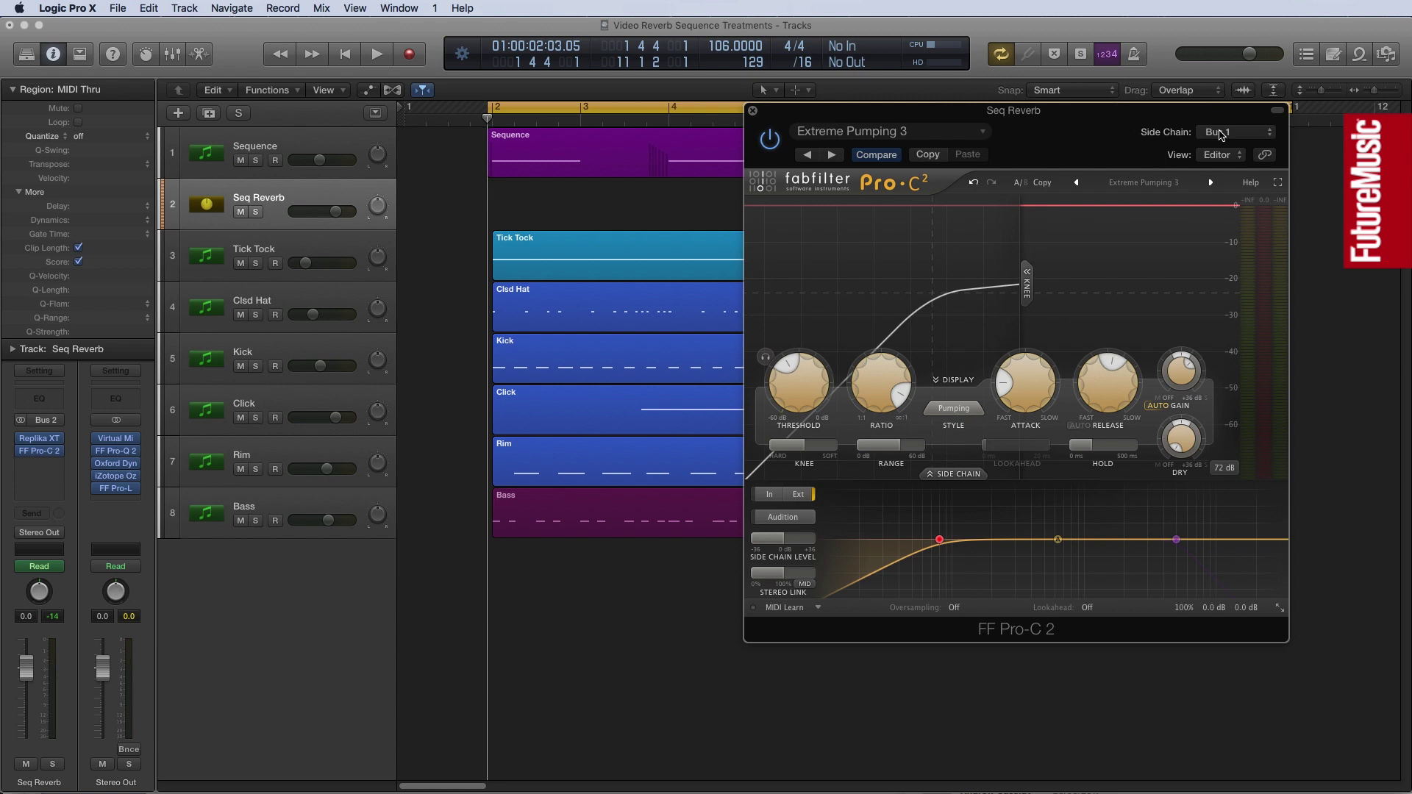
# - Solo Sequence, Seq Reverb and Kick, drop the Pro-C 2 threshold to -26.60 dB during playback, then close it
pyautogui.click(259, 160)
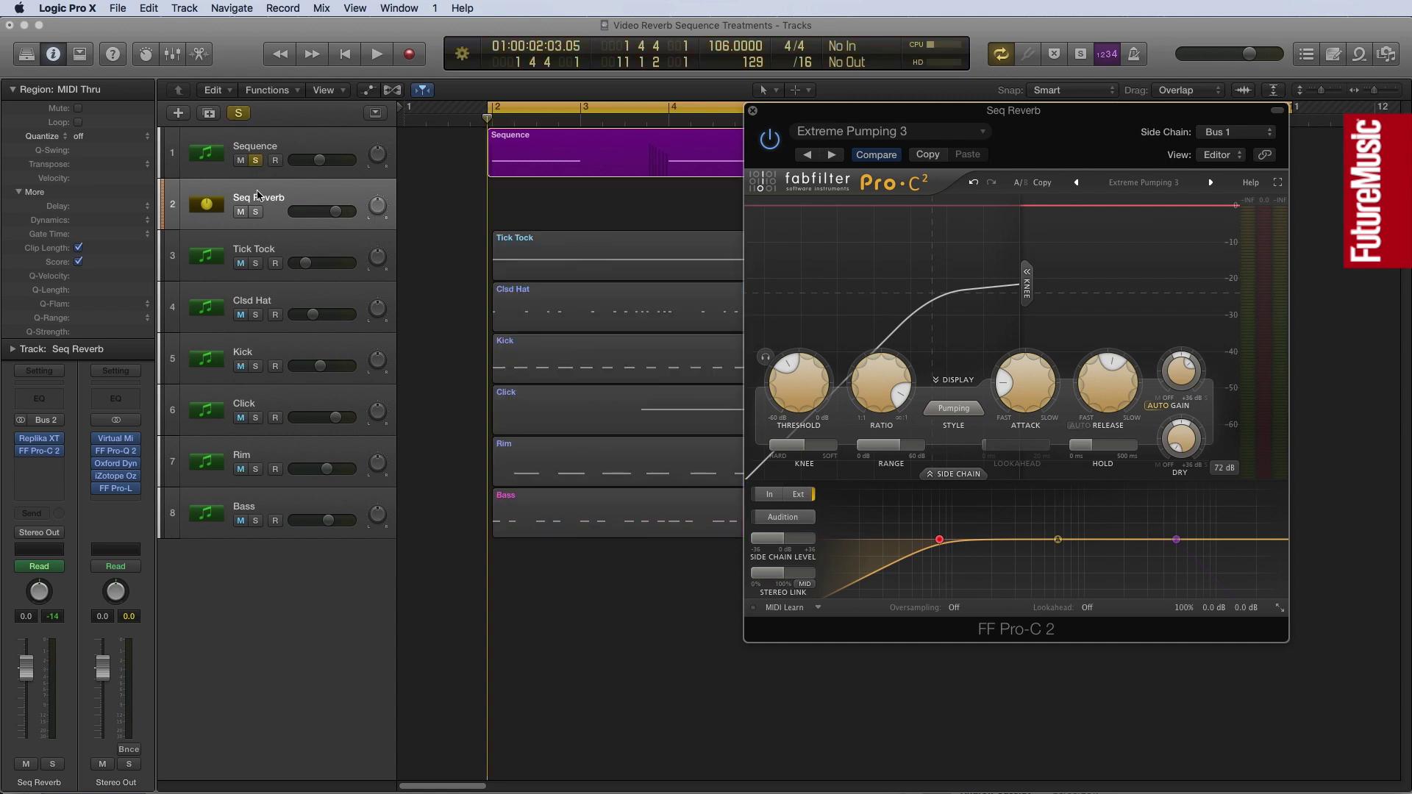
pyautogui.click(258, 211)
pyautogui.press('space')
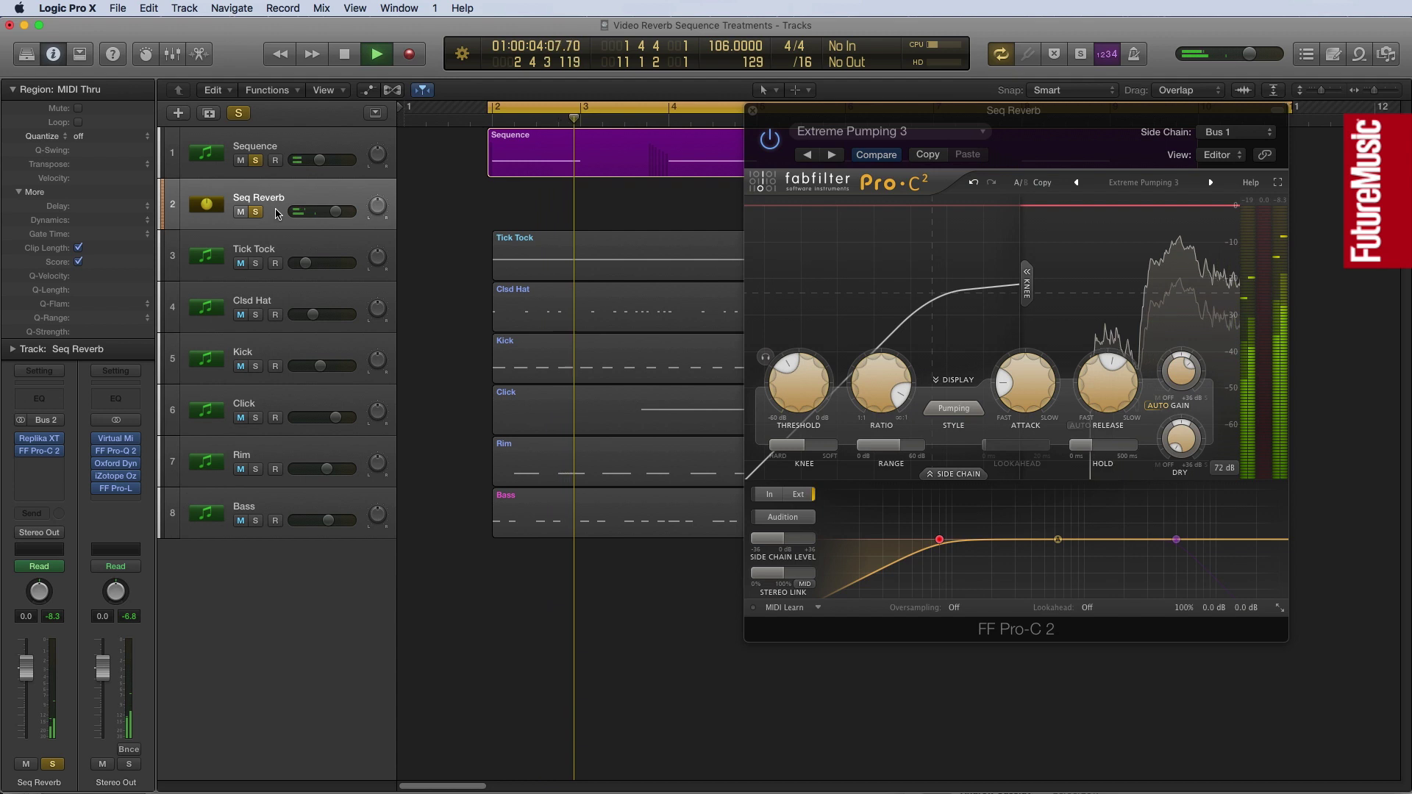
pyautogui.click(255, 366)
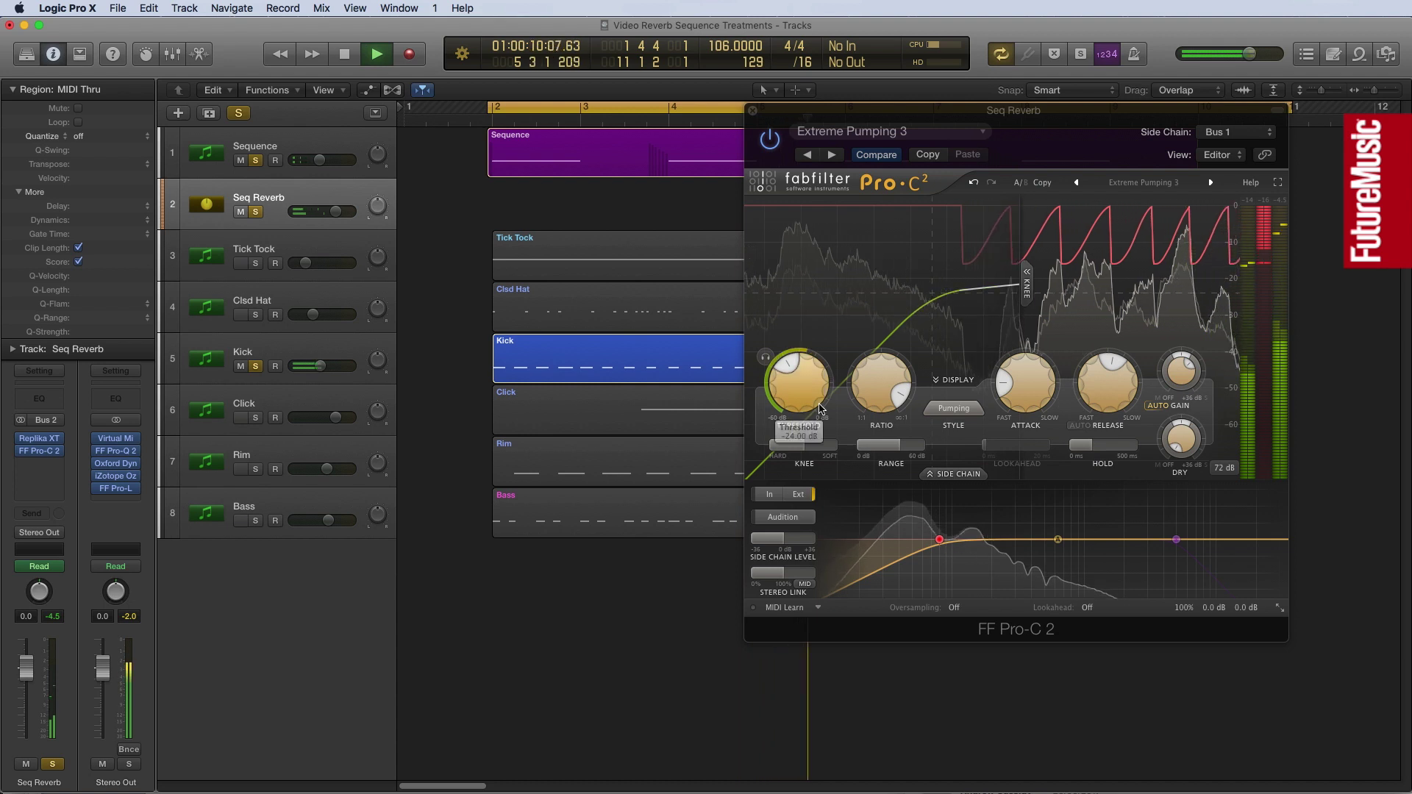
pyautogui.moveTo(821, 409)
pyautogui.mouseDown()
pyautogui.moveTo(807, 386)
pyautogui.moveTo(809, 407)
pyautogui.mouseUp()
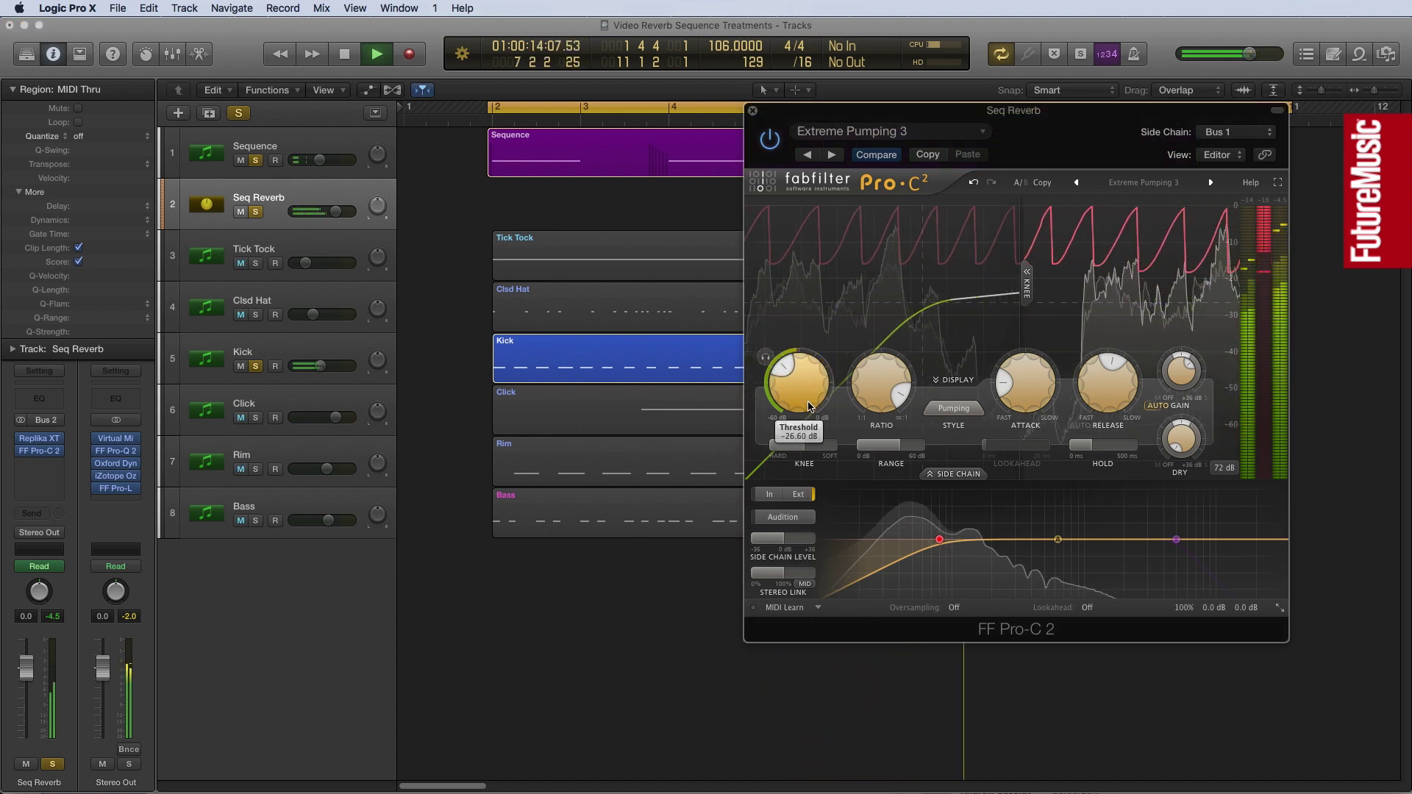
pyautogui.moveTo(938, 544)
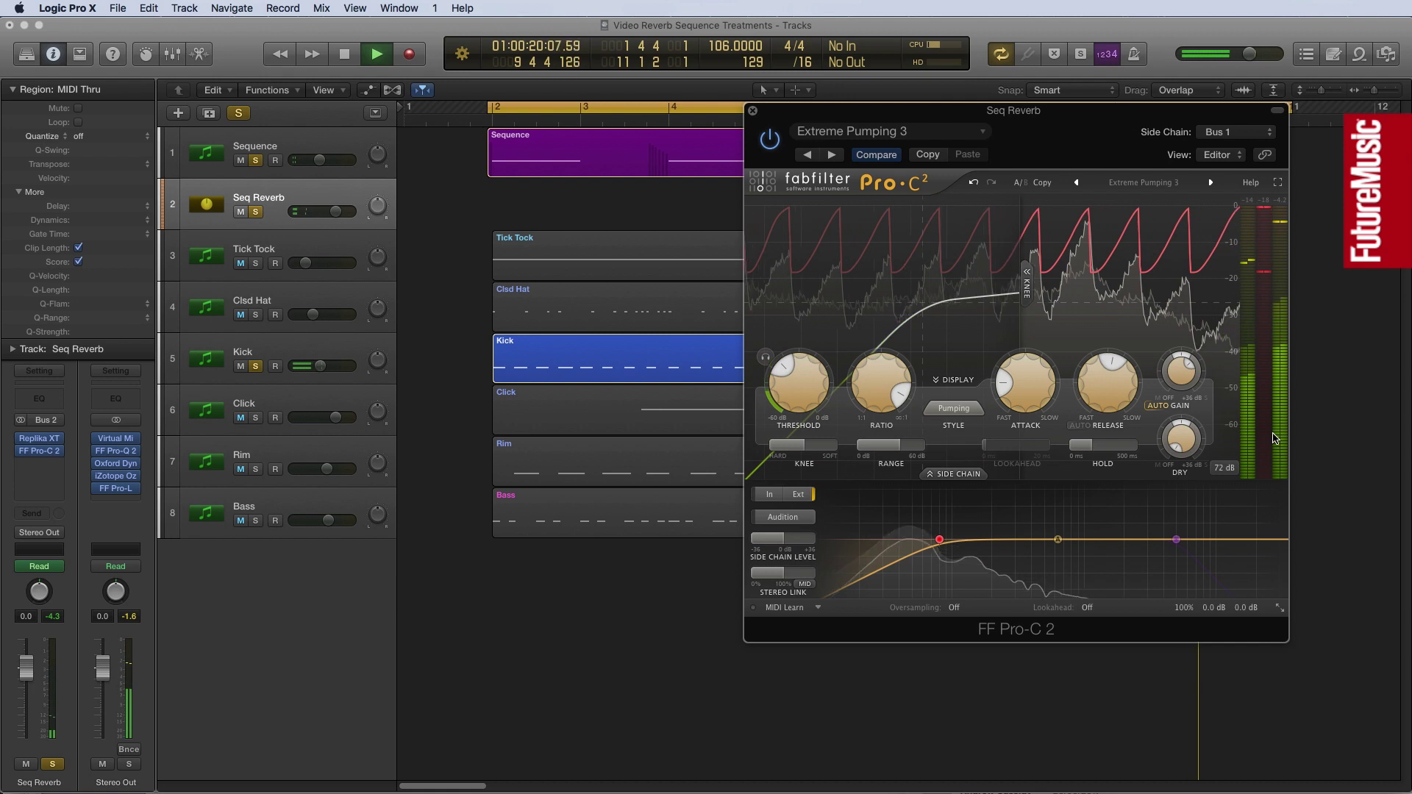
pyautogui.moveTo(1274, 438)
pyautogui.press('space')
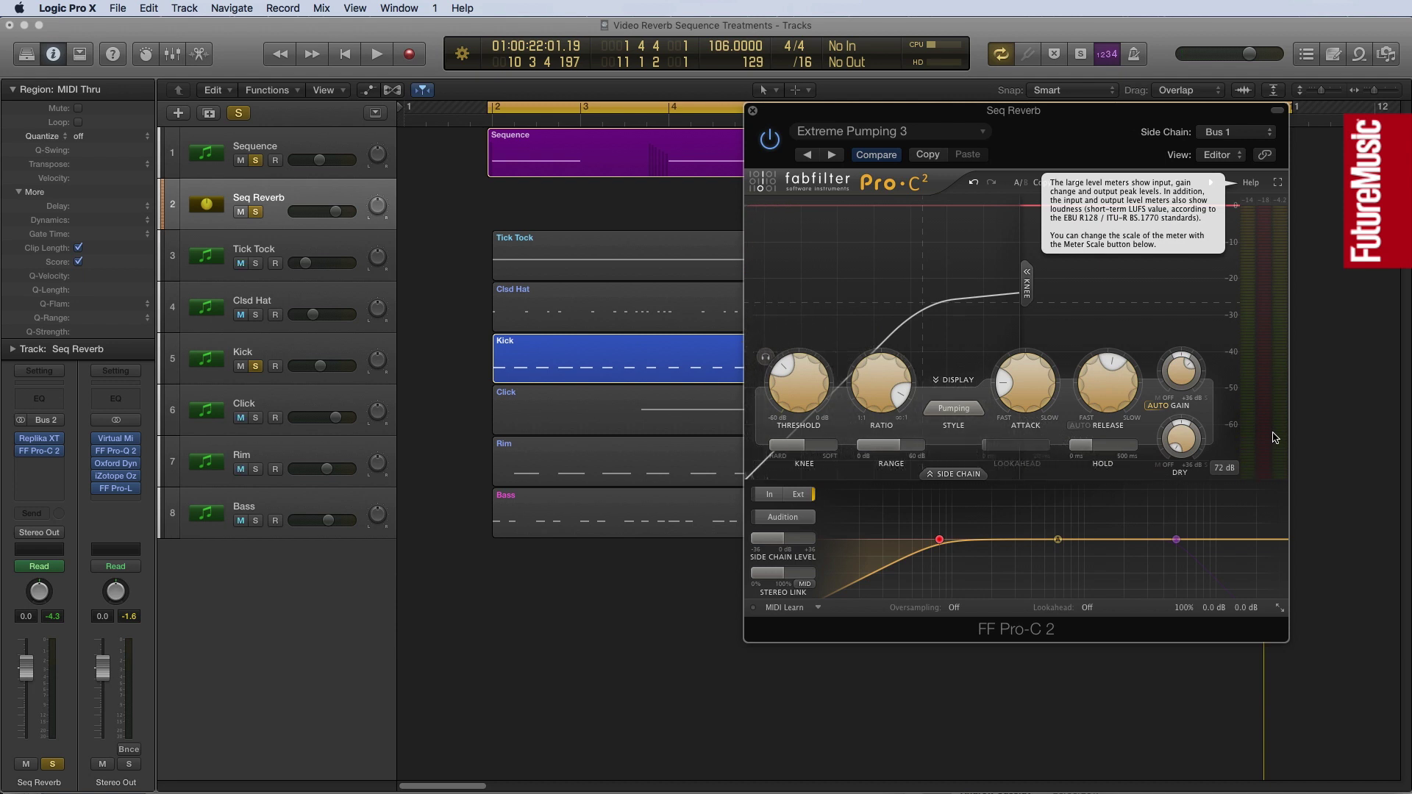
pyautogui.click(752, 111)
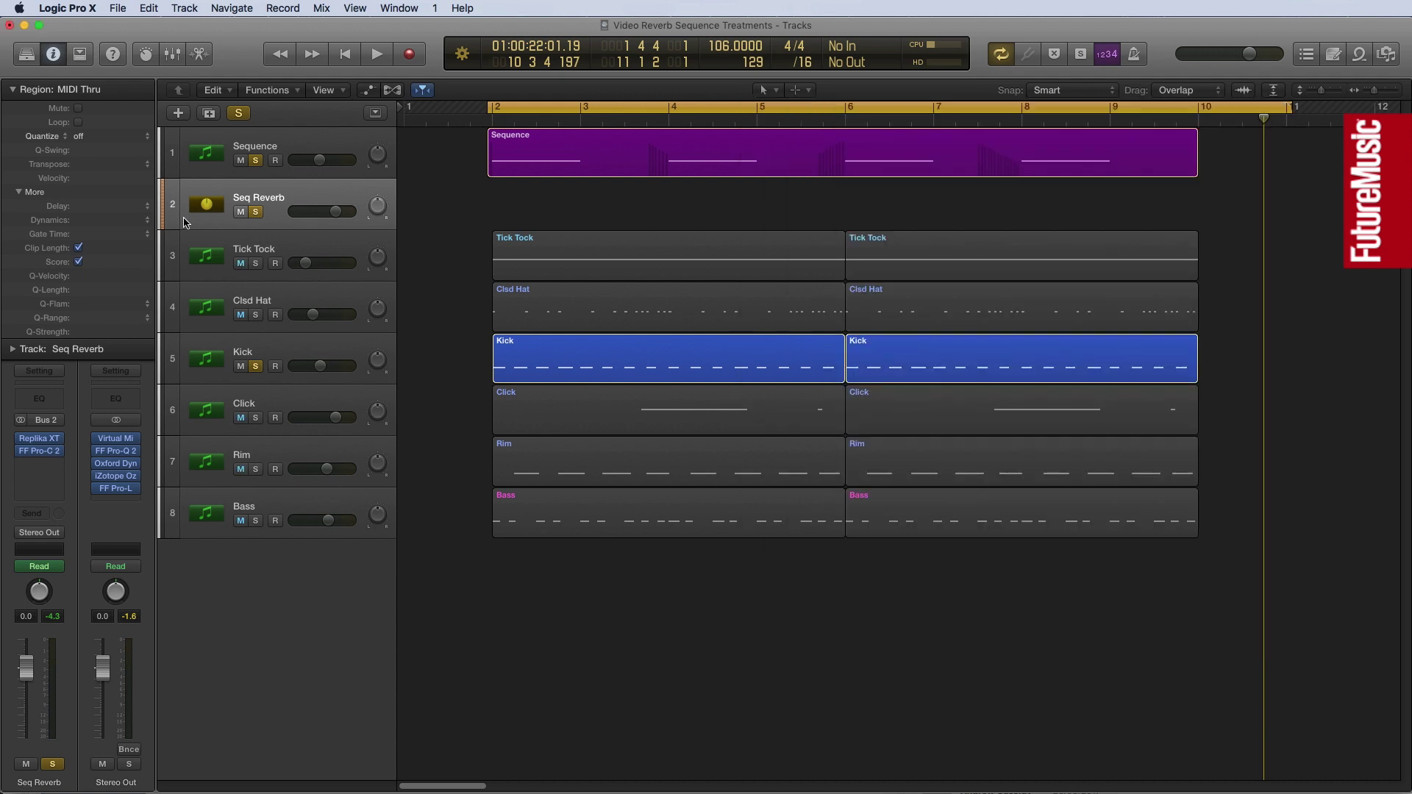
# - Clear all solos, play the full mix and lower Seq Reverb to -9 dB, then about -15 dB
pyautogui.keyDown('alt'); pyautogui.click(256, 213); pyautogui.keyUp('alt')
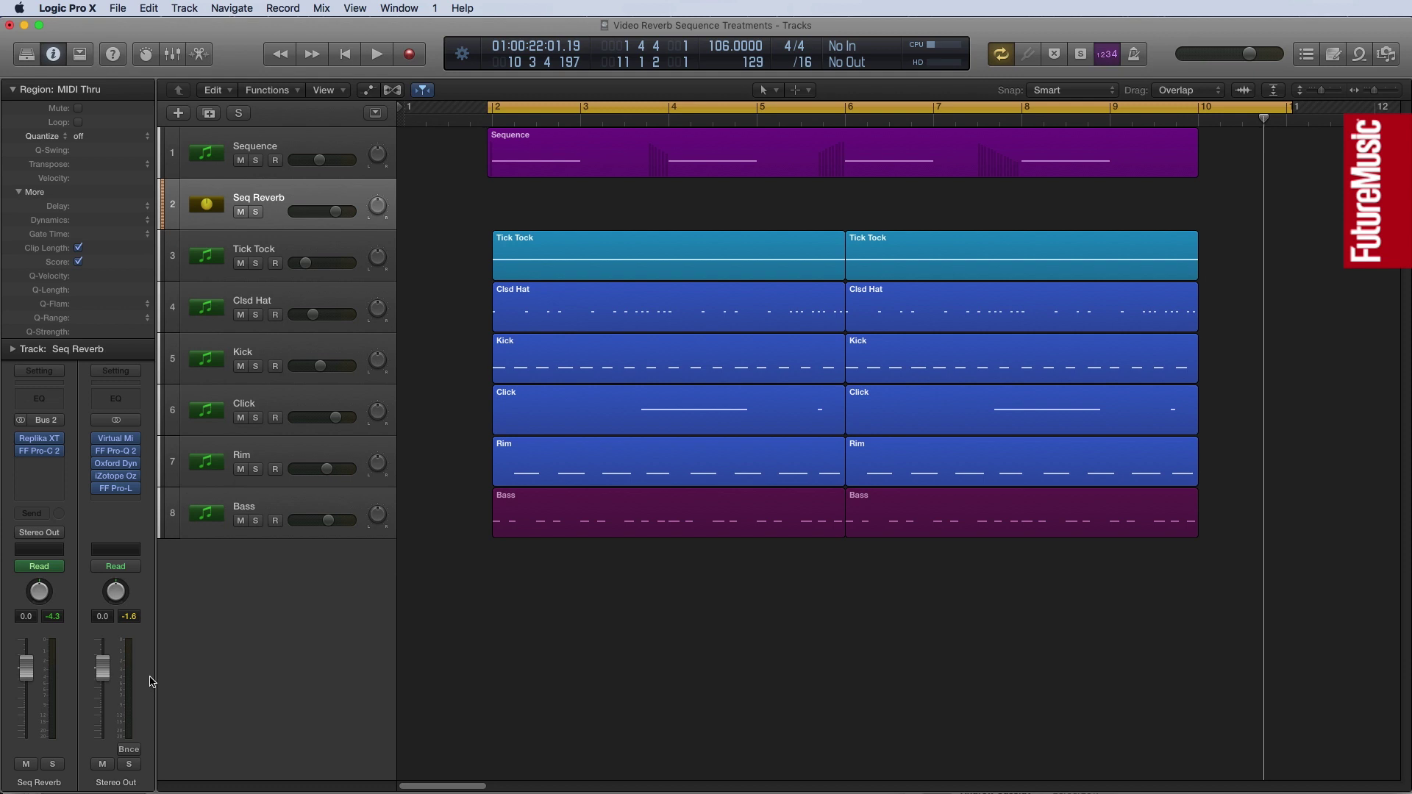
pyautogui.press('space')
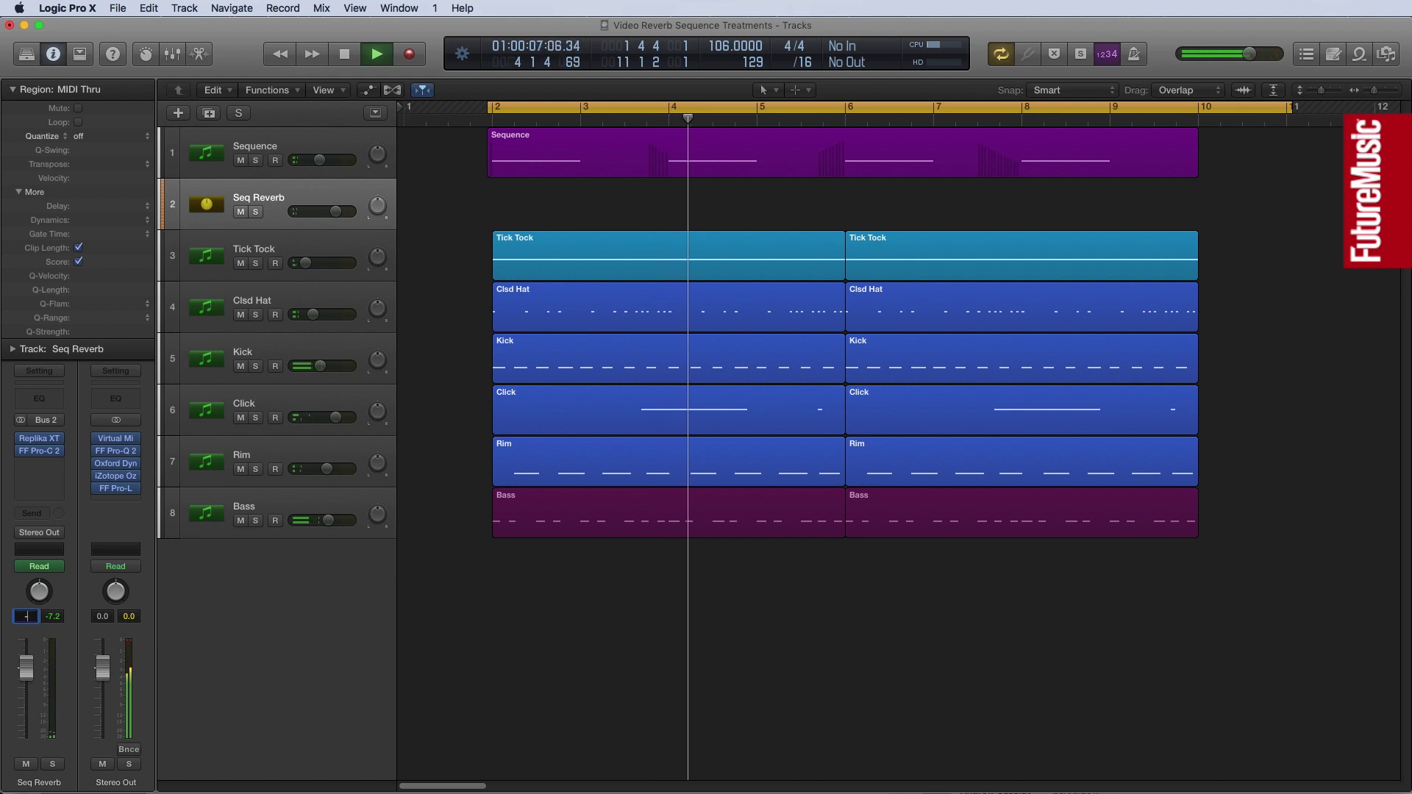
pyautogui.write('9')
pyautogui.press('Return')
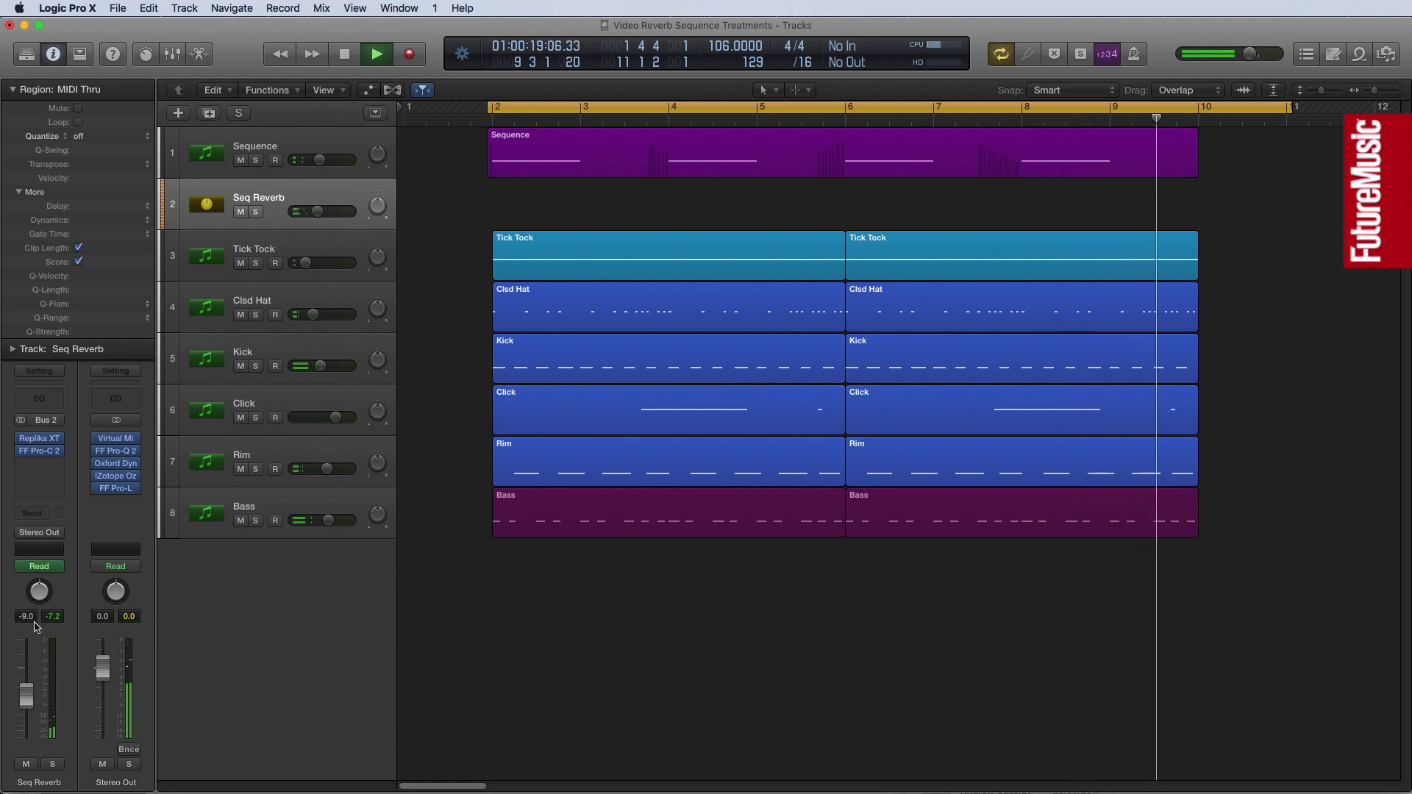
pyautogui.moveTo(36, 625); pyautogui.dragTo(35, 653)
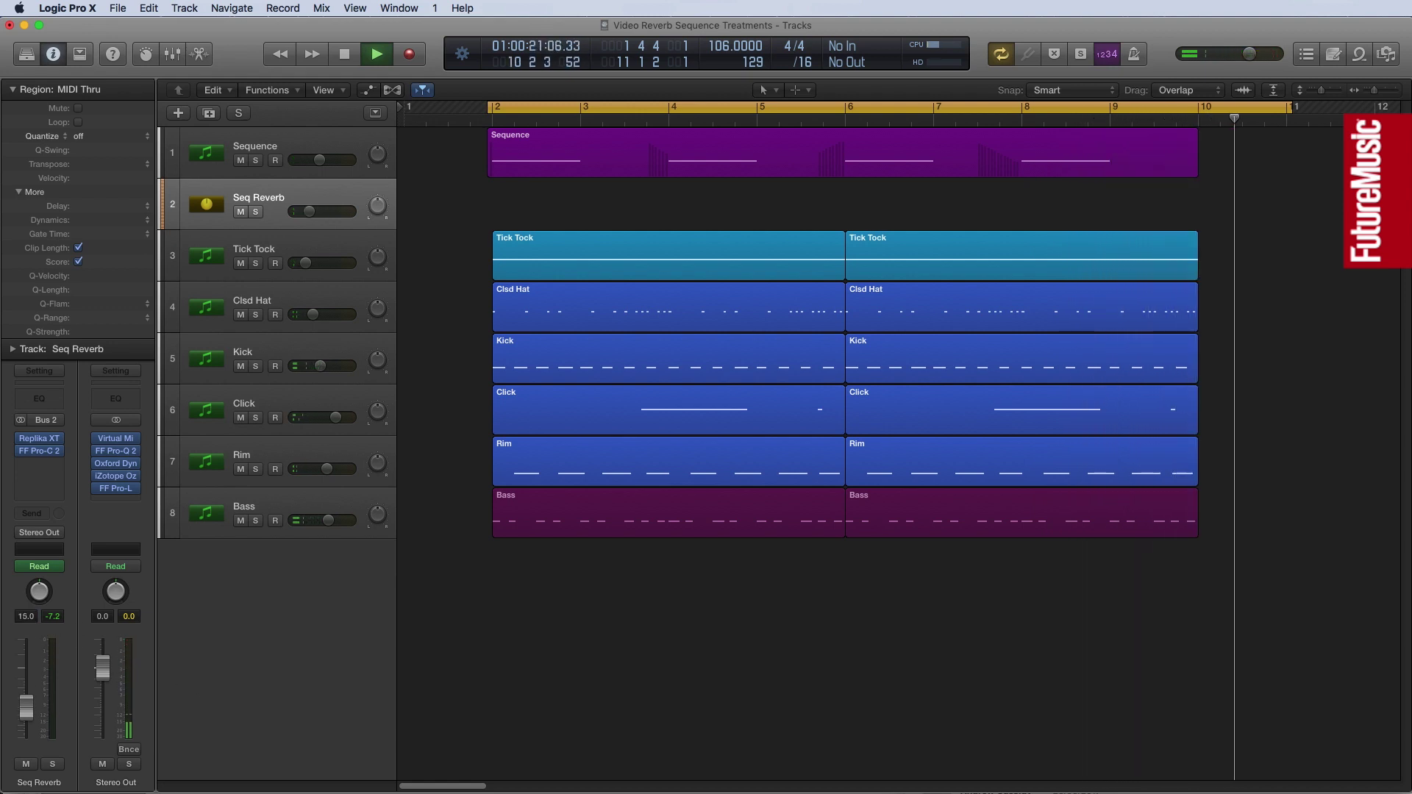
pyautogui.press('space')
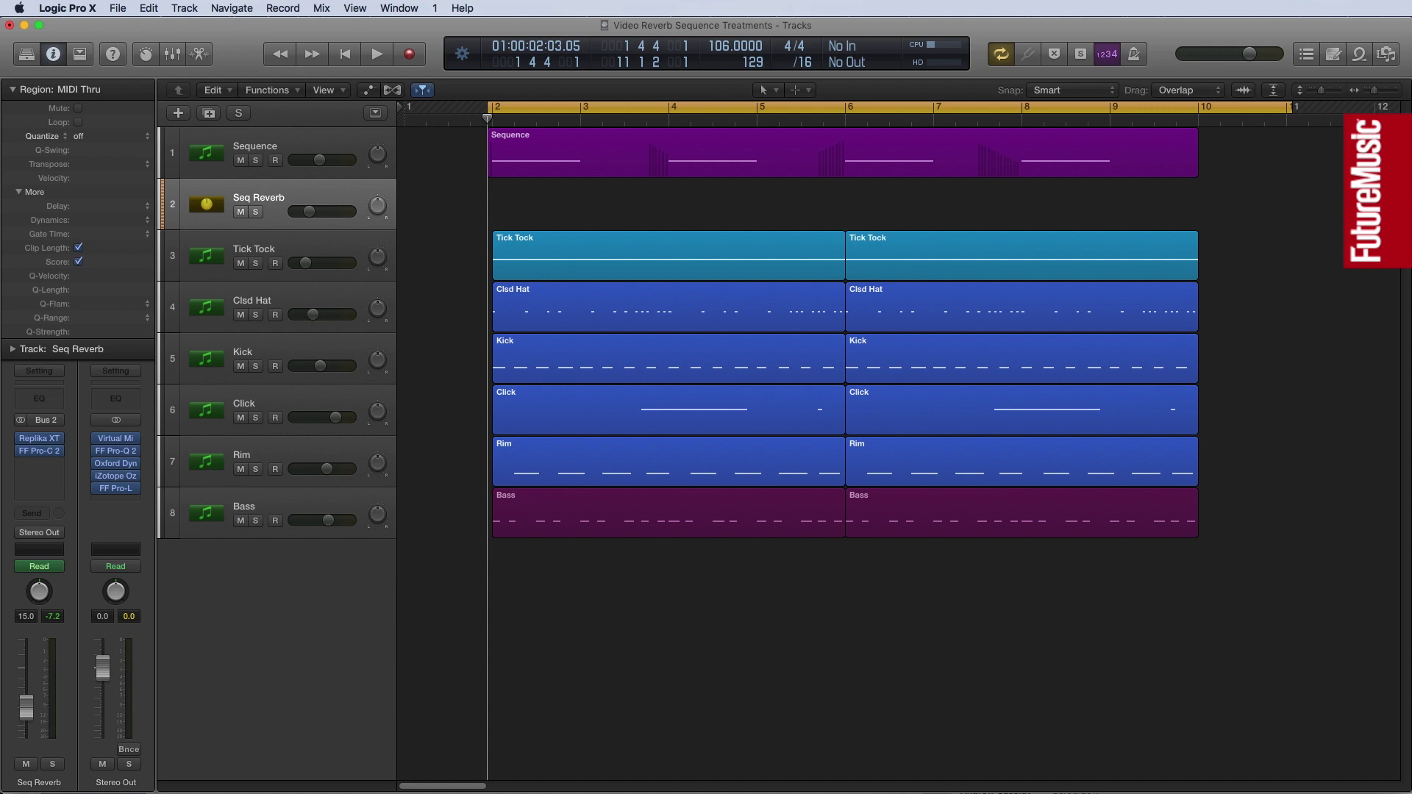
# - Select and solo the Bass track, play it alone, then stop and return to the cycle start
pyautogui.click(311, 507)
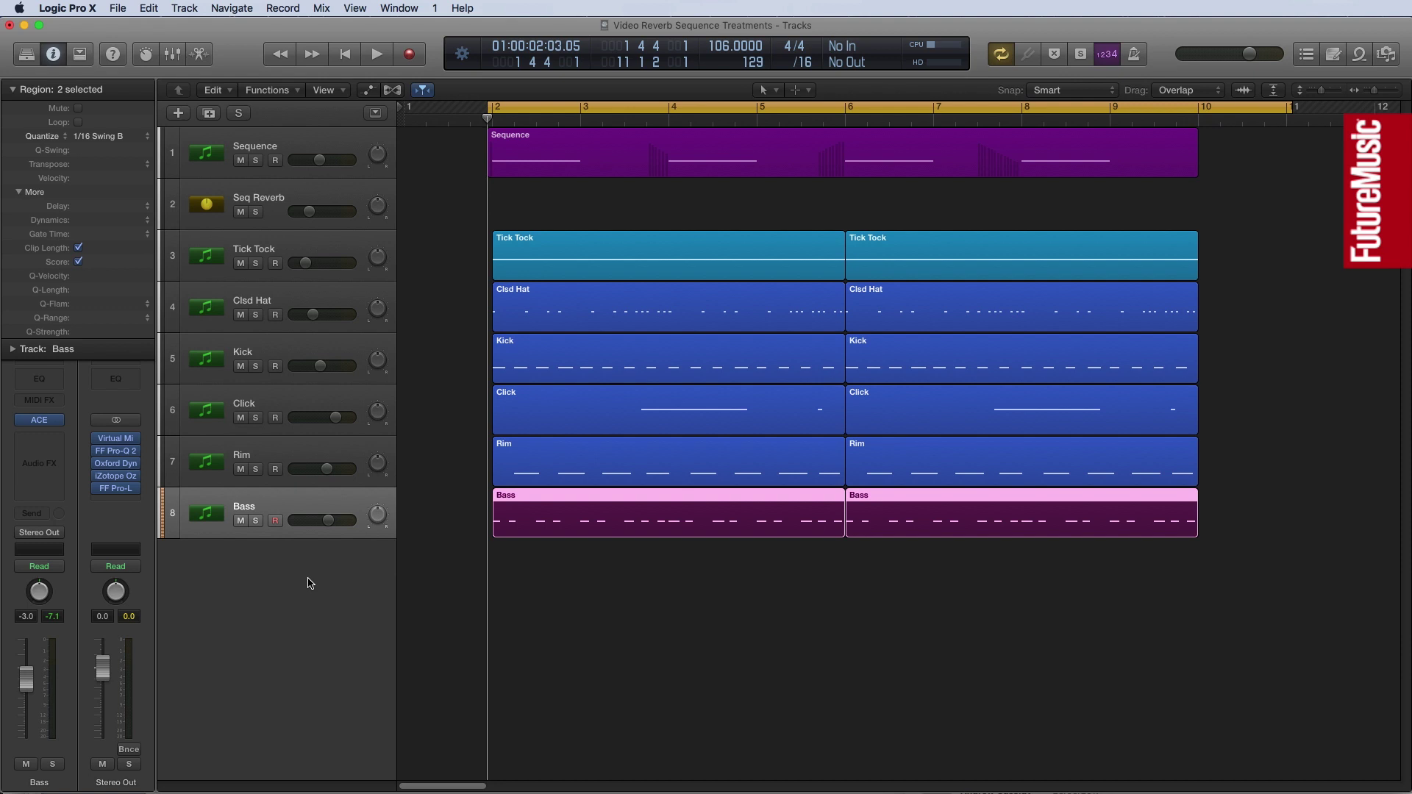
pyautogui.click(256, 521)
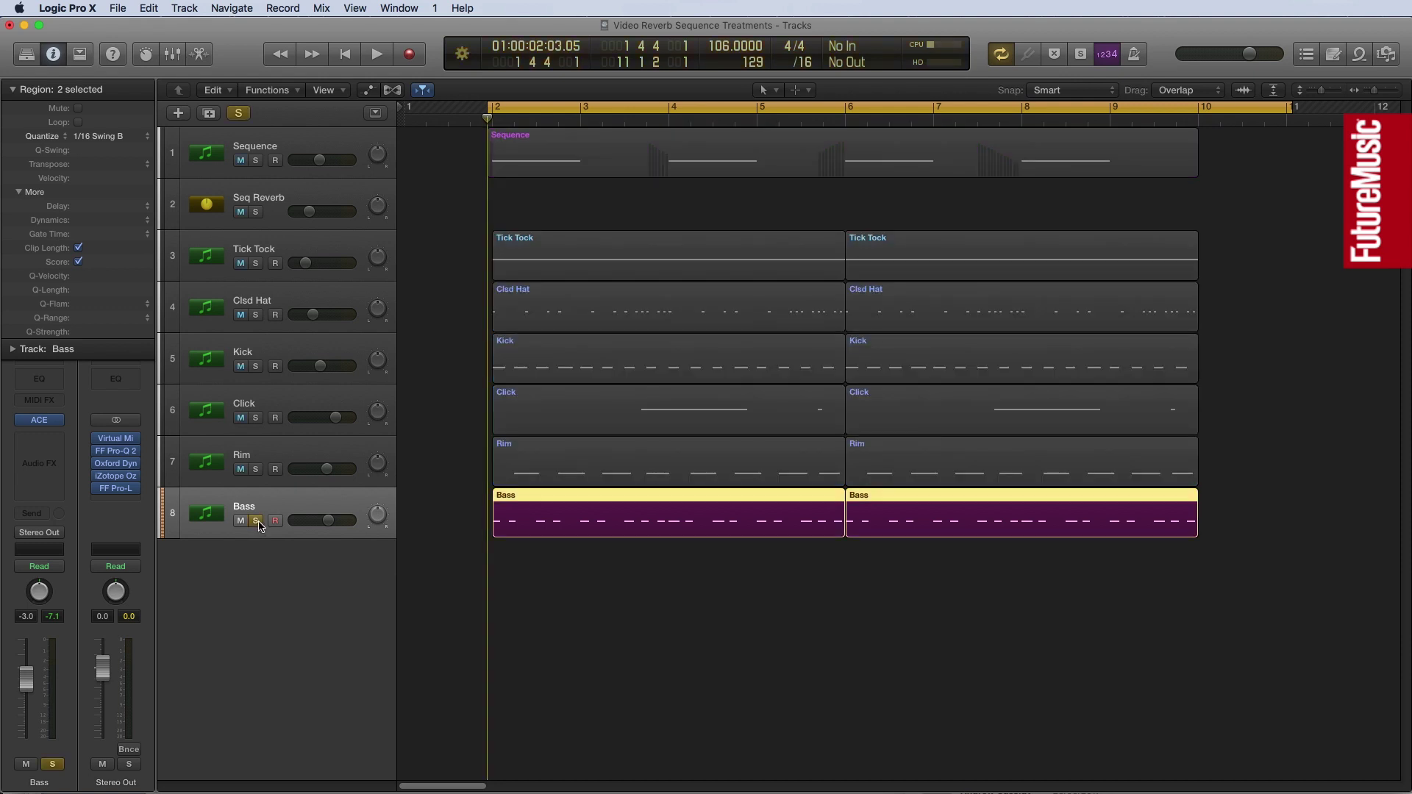
pyautogui.press('space')
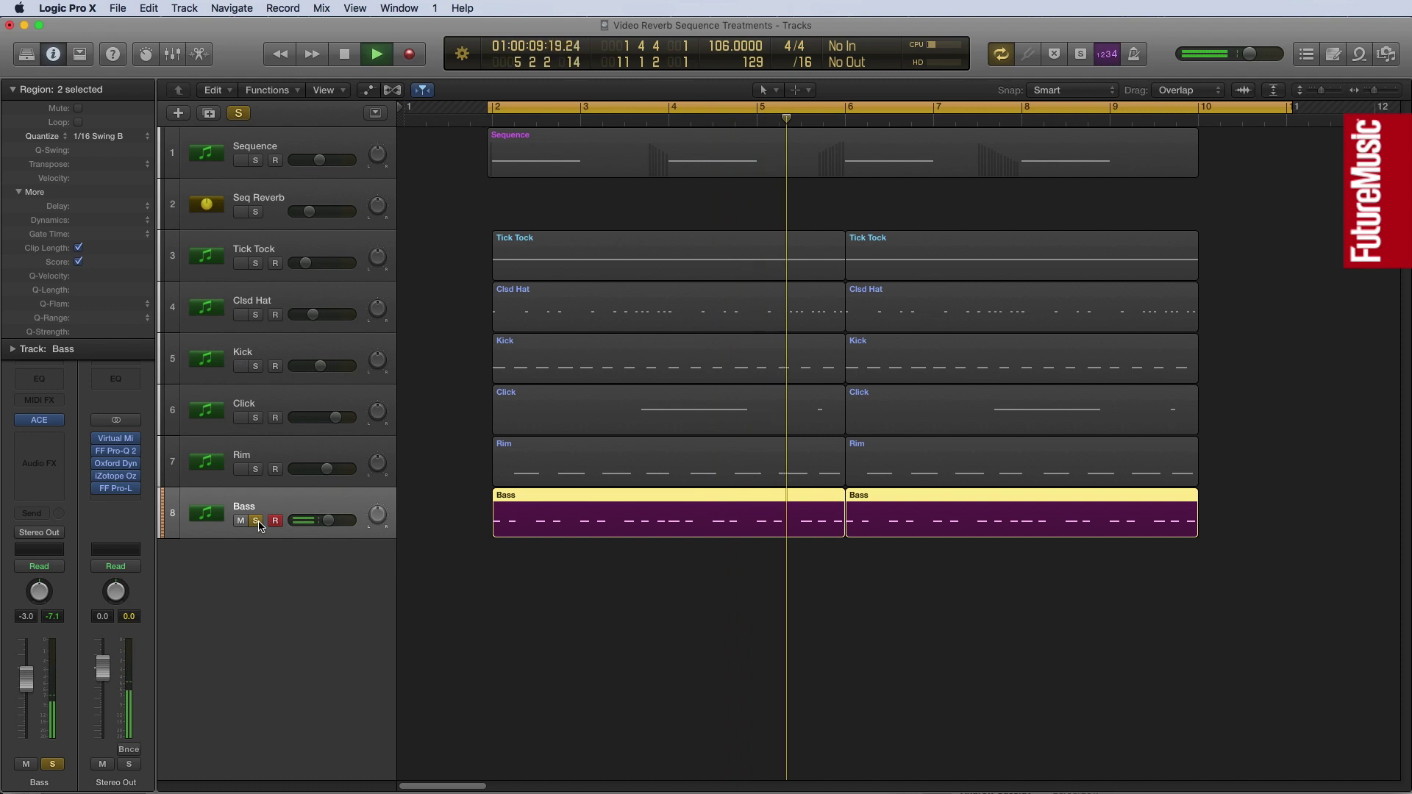
pyautogui.press('space')
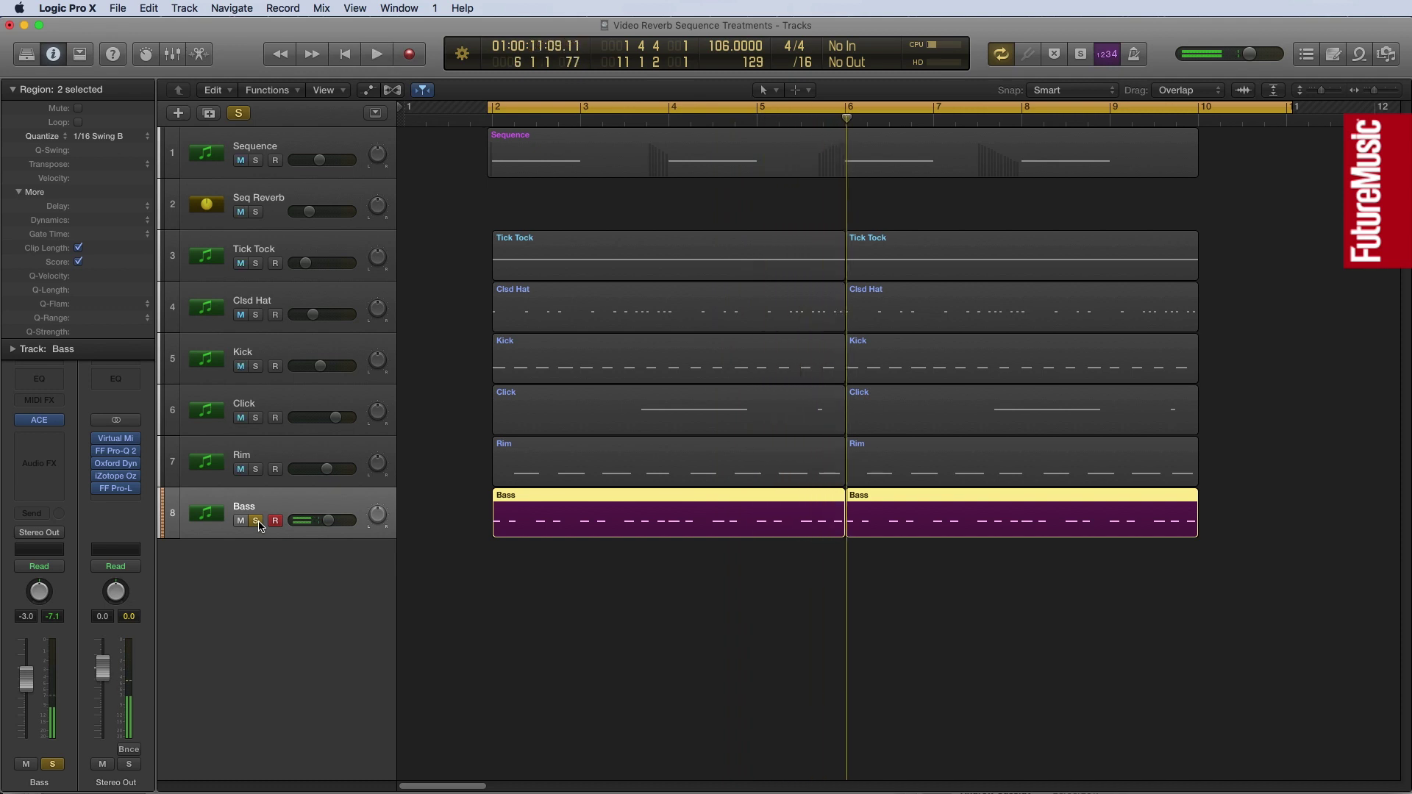
pyautogui.press('Return')
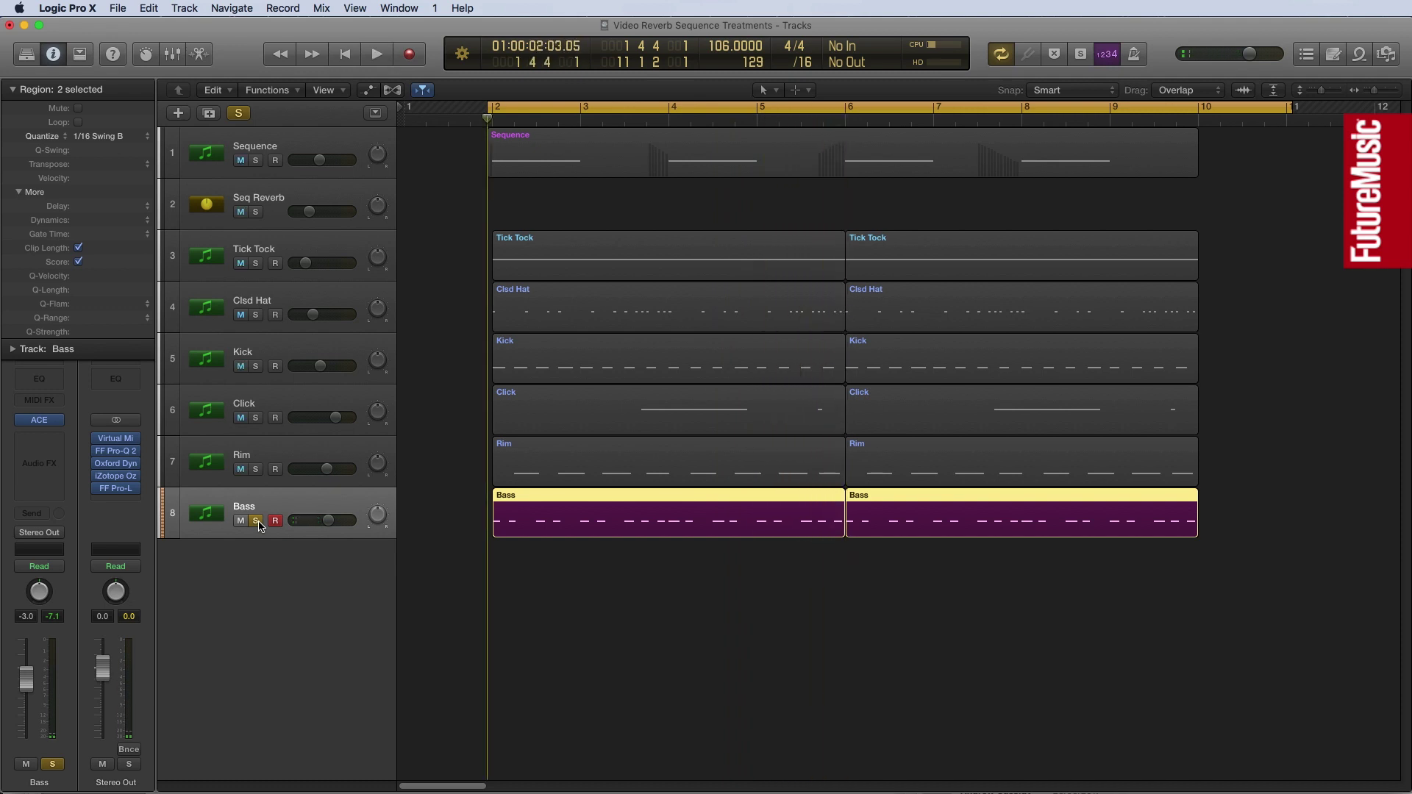
# - Add a send from the Bass channel to Bus 3
pyautogui.click(49, 519)
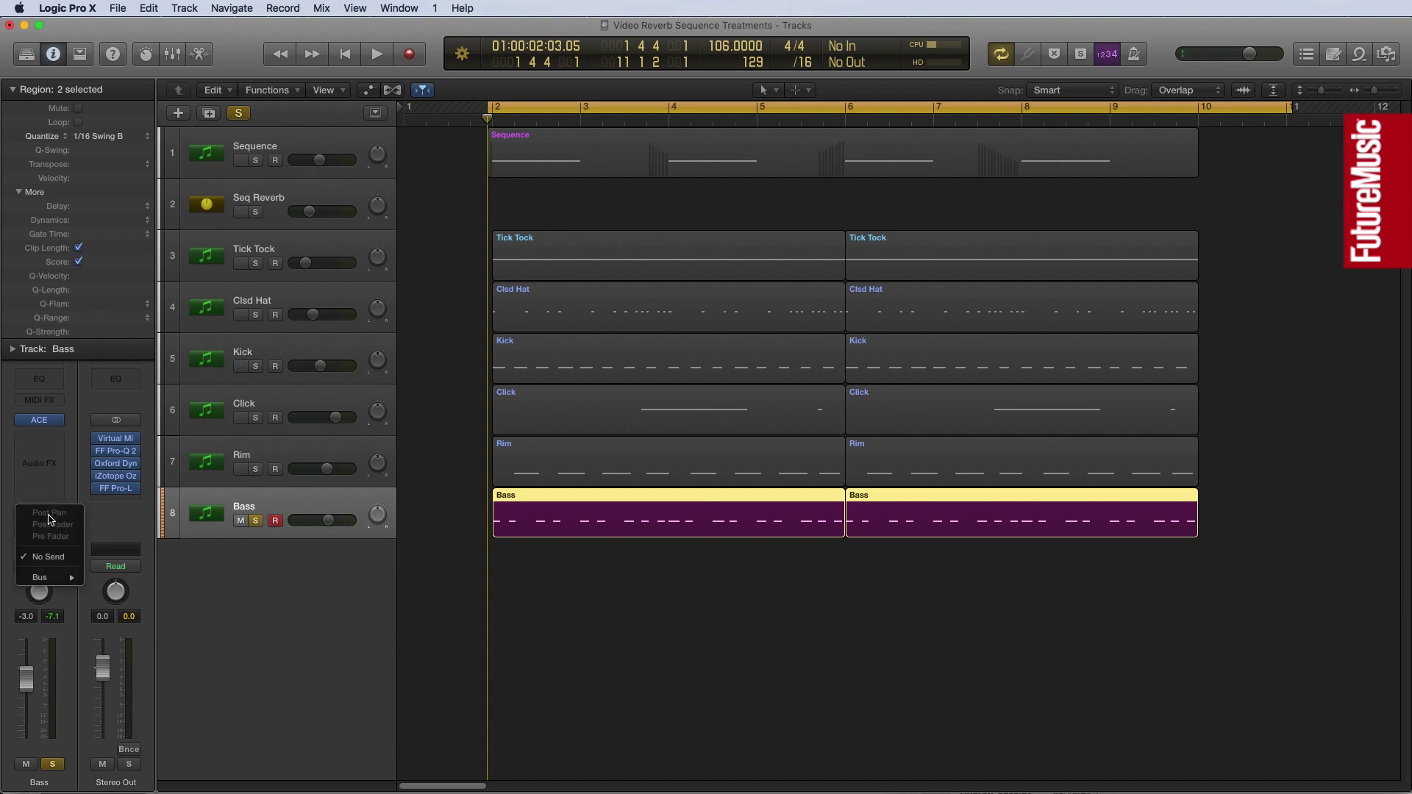
pyautogui.moveTo(72, 578)
pyautogui.click(118, 602)
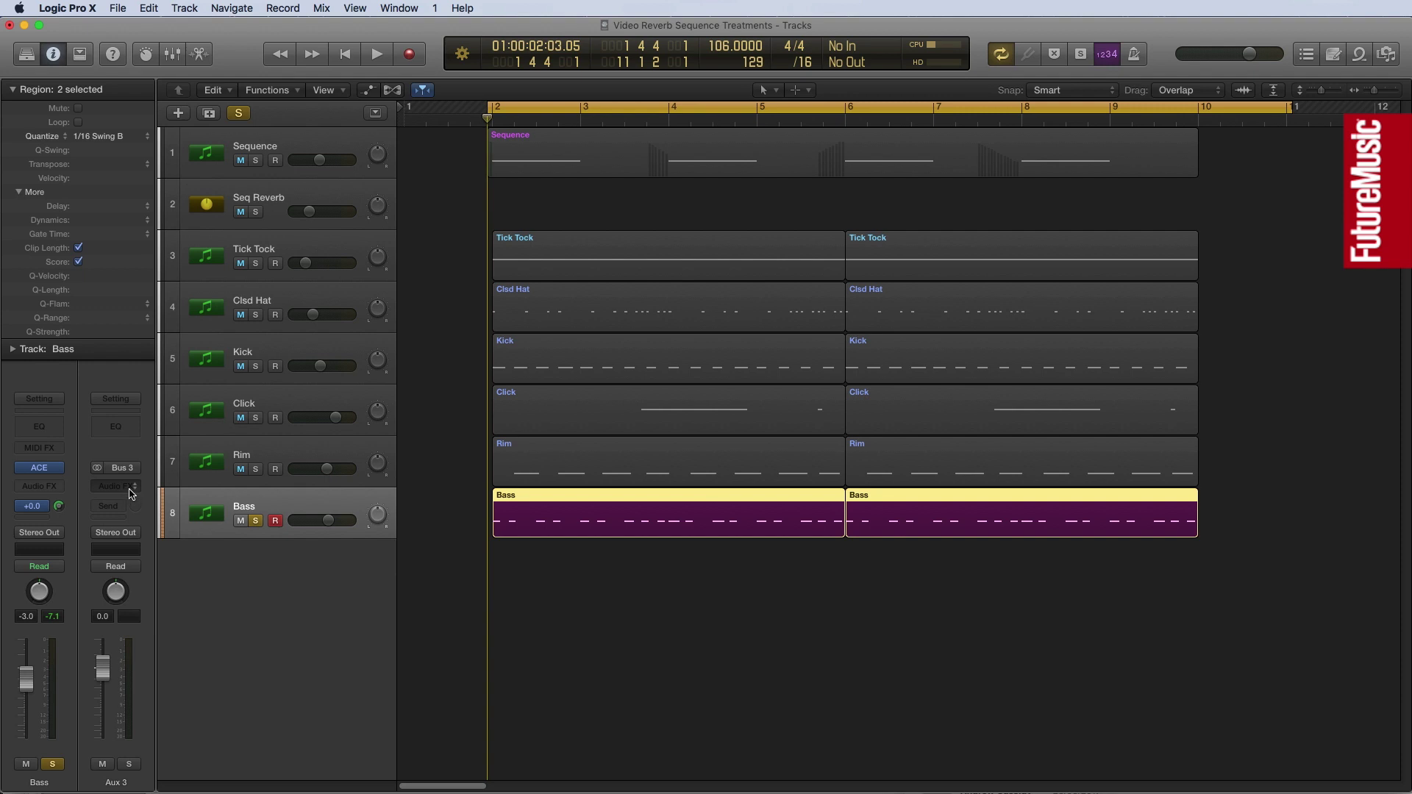
# - Insert ValhallaVintageVerb on the new Aux 3 return and move its window aside
pyautogui.click(114, 506)
pyautogui.moveTo(144, 706)
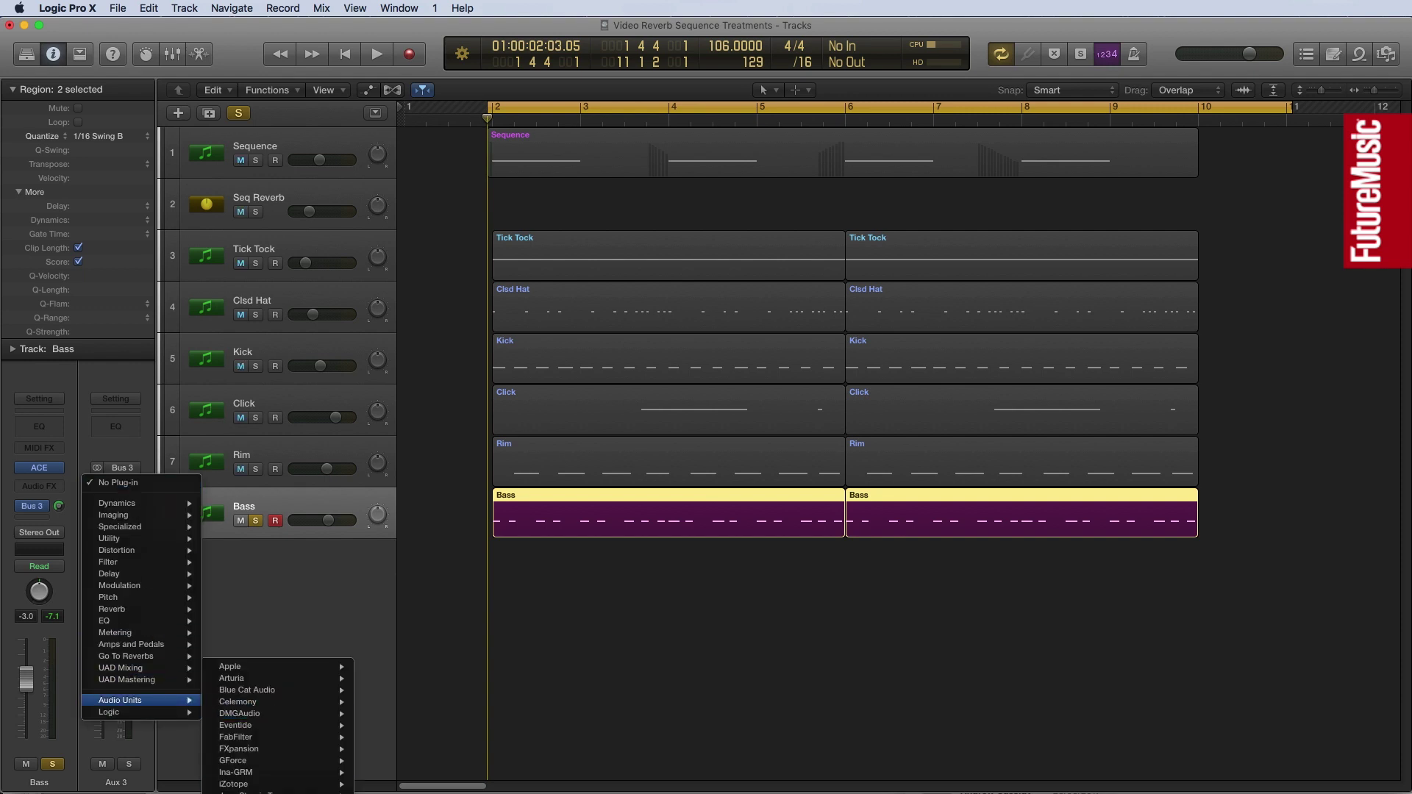
pyautogui.click(527, 784)
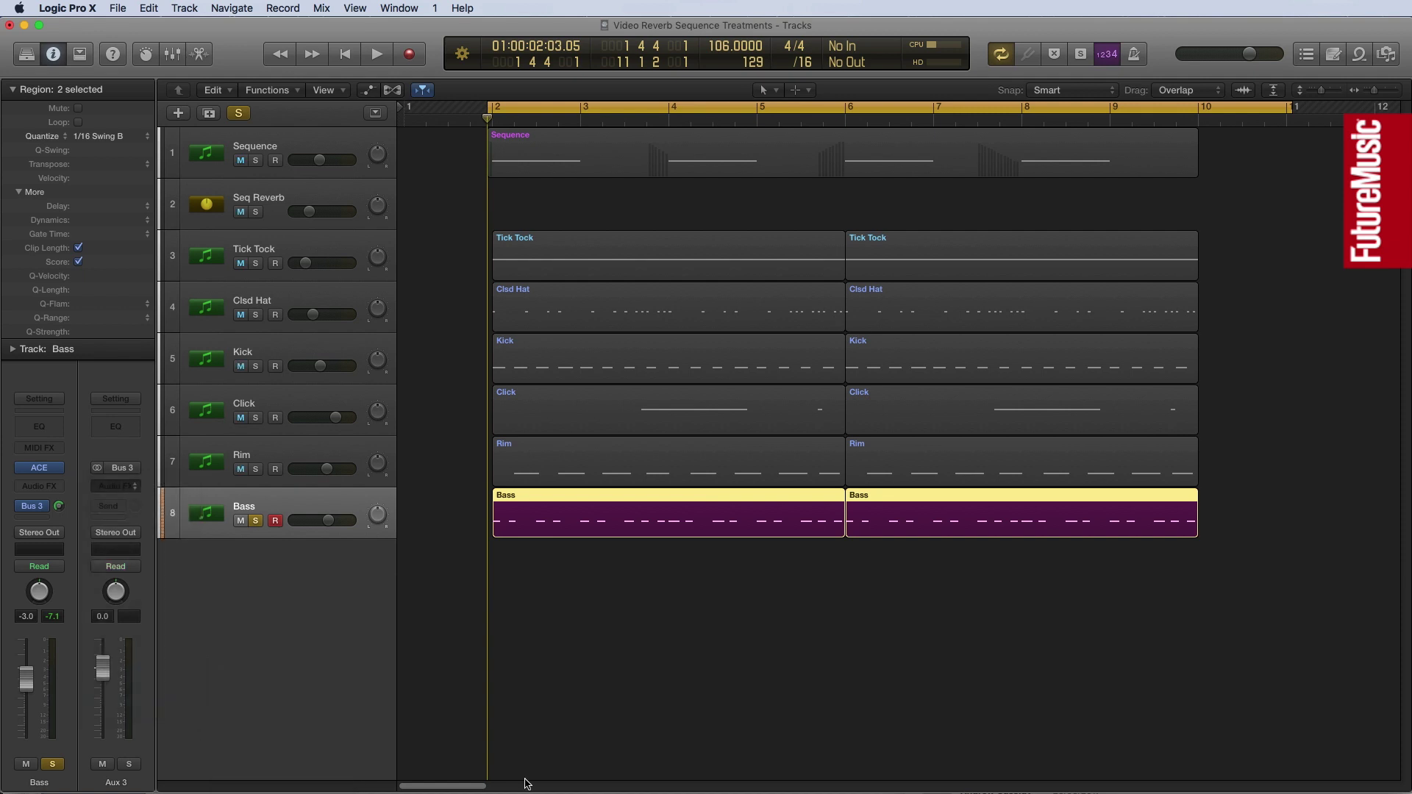
pyautogui.moveTo(250, 69); pyautogui.dragTo(843, 277)
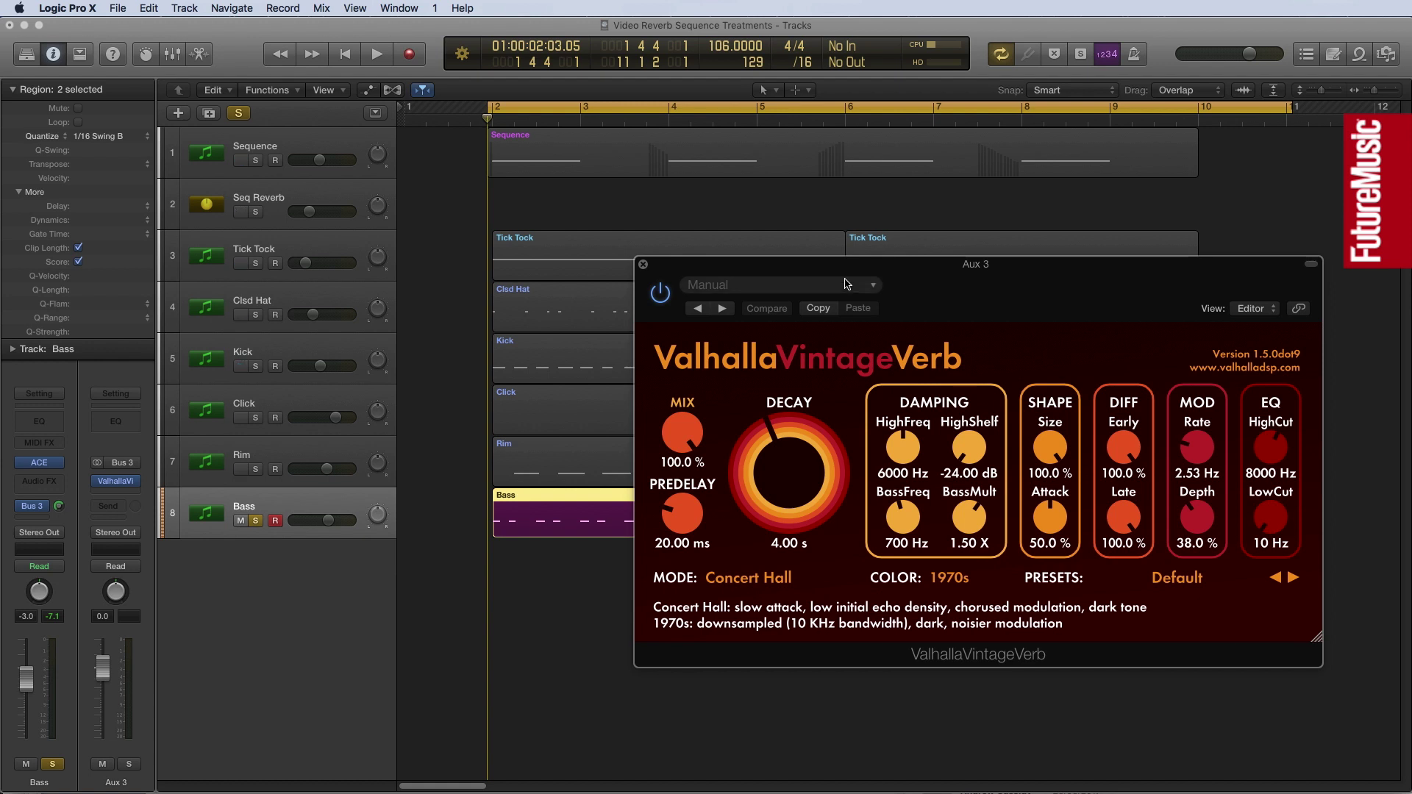
# - Switch the Aux 3 ValhallaVintageVerb mode to Dirty Plate and play from the start
pyautogui.click(756, 579)
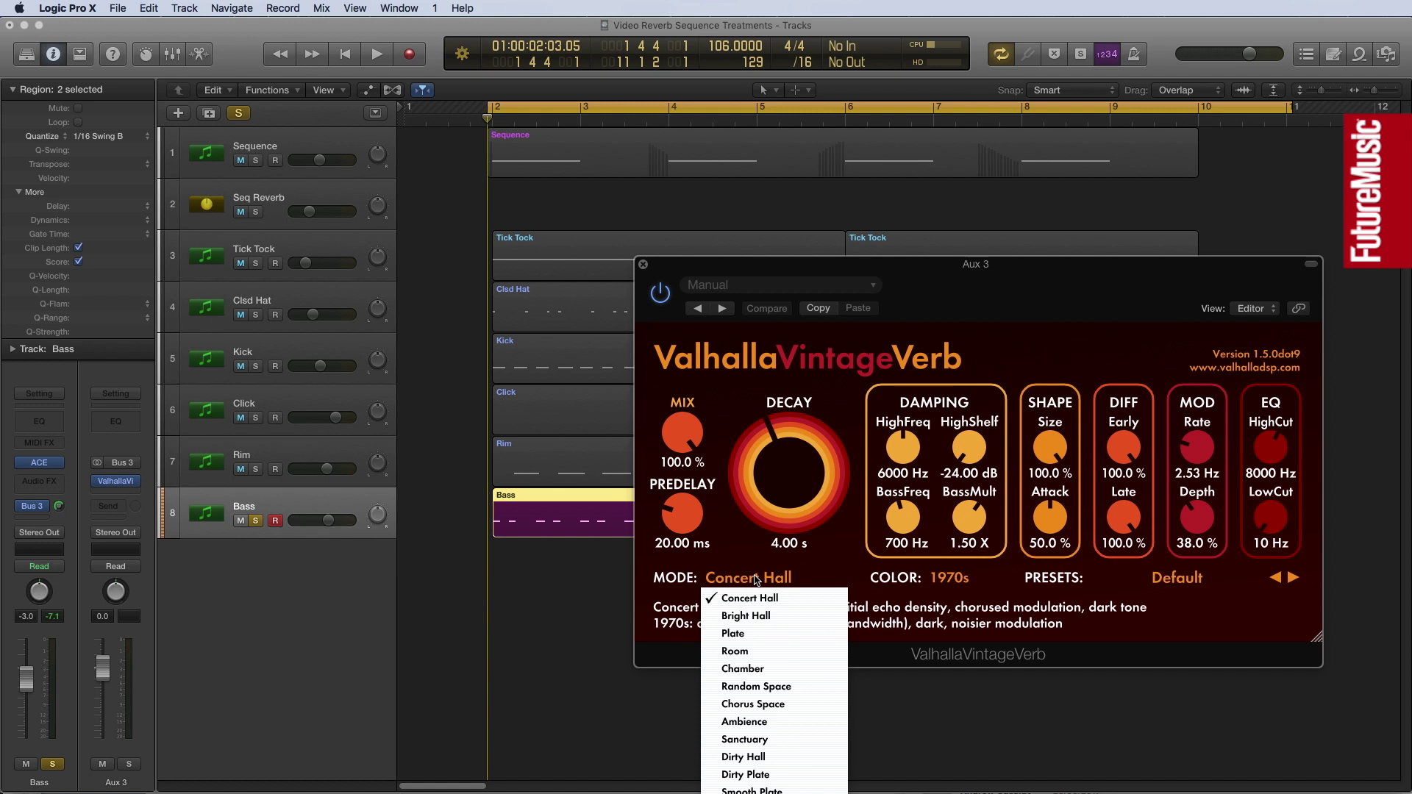
pyautogui.click(745, 774)
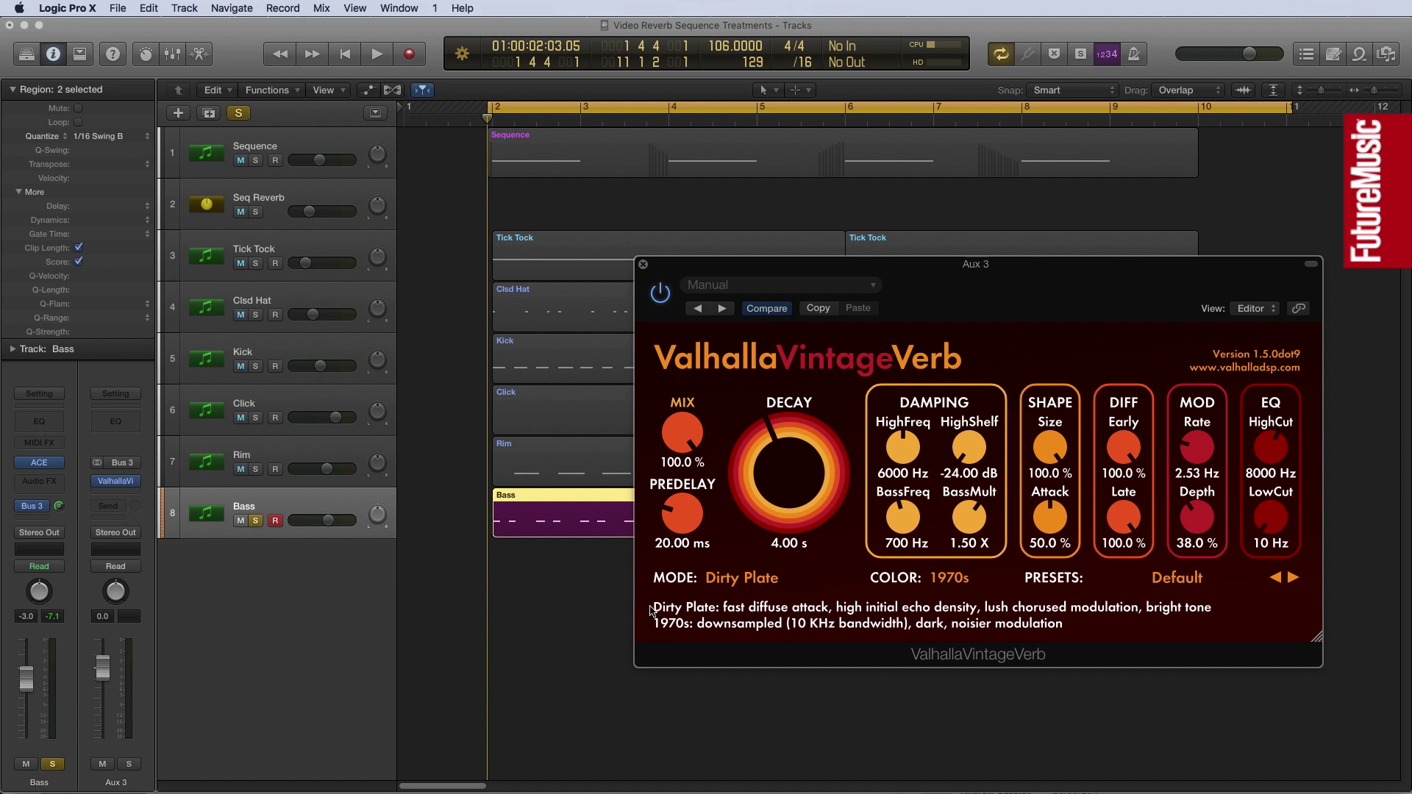
pyautogui.press('Return')
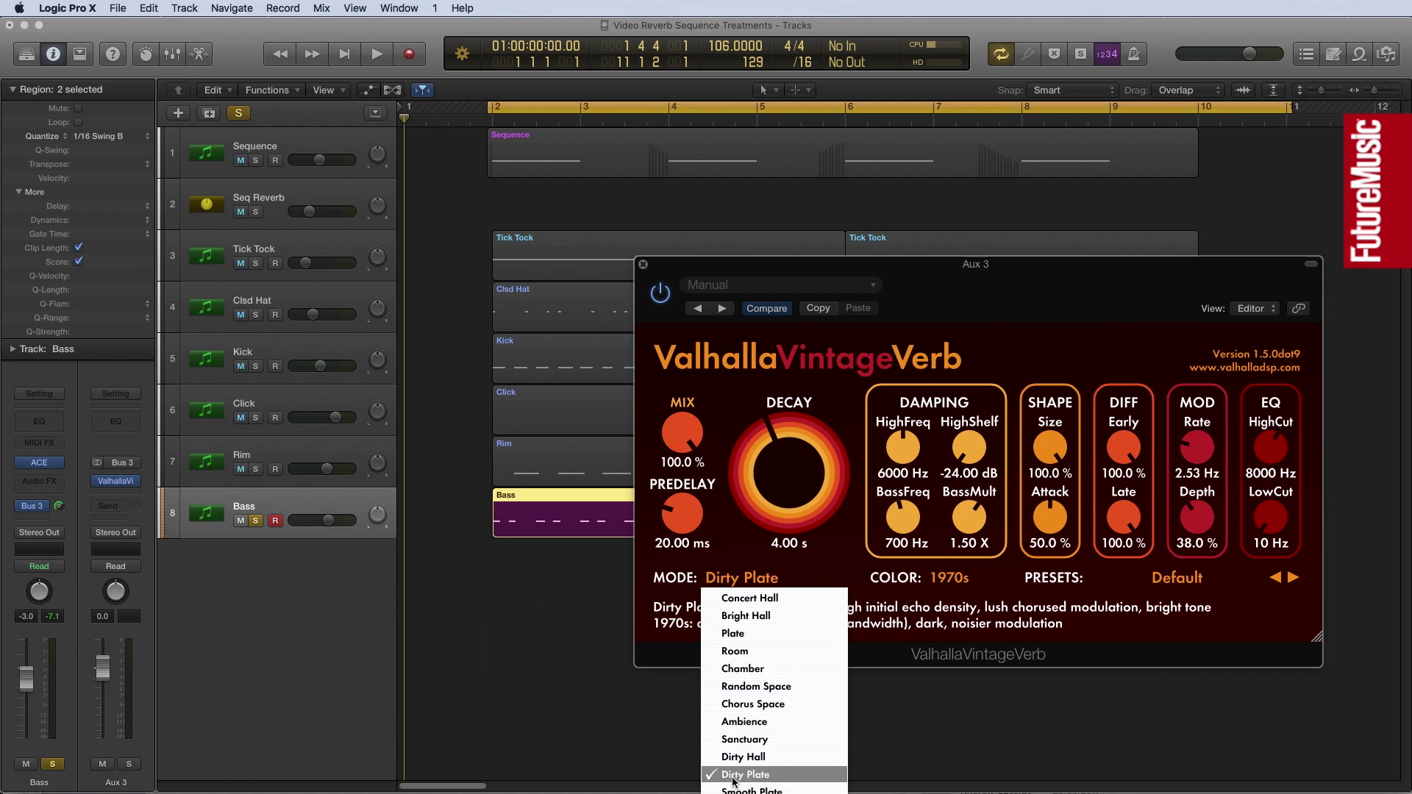
pyautogui.press('Return')
pyautogui.press('space')
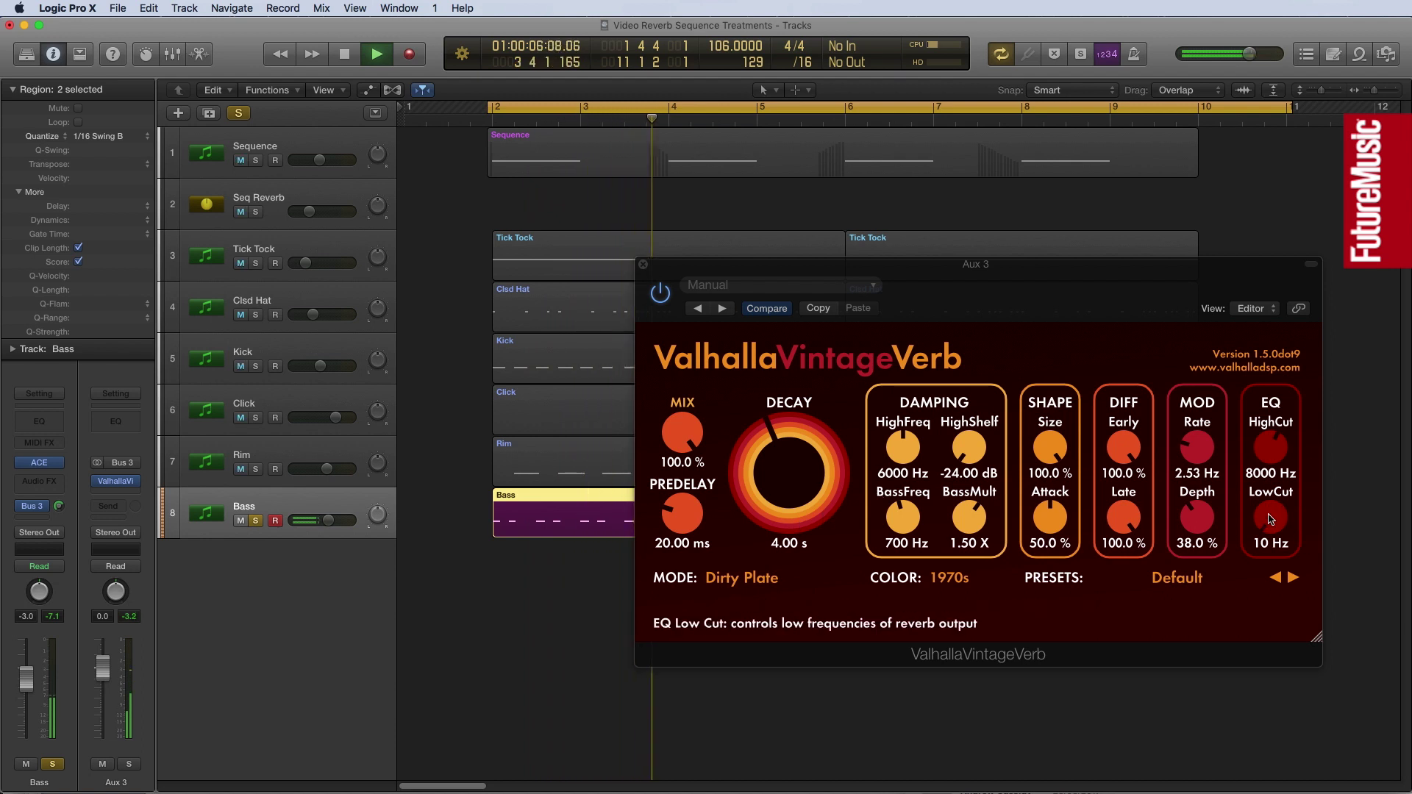
# - Set low cut 560 Hz, size 74.4 %, bass damping 1170 Hz, mod rate 3.36 Hz, early diffusion 44.8 %
pyautogui.moveTo(1269, 517); pyautogui.dragTo(1252, 450)
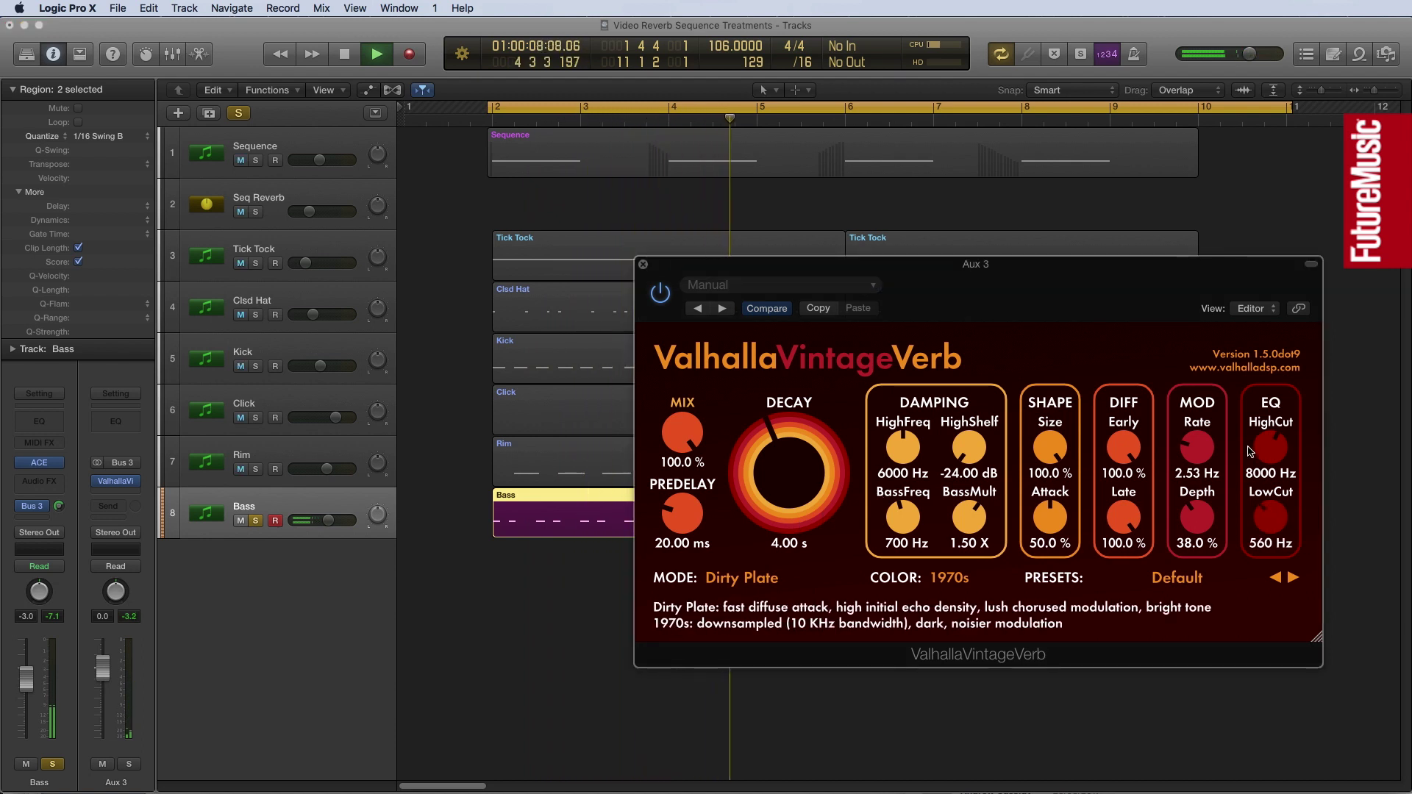
pyautogui.moveTo(1050, 448); pyautogui.dragTo(1052, 487)
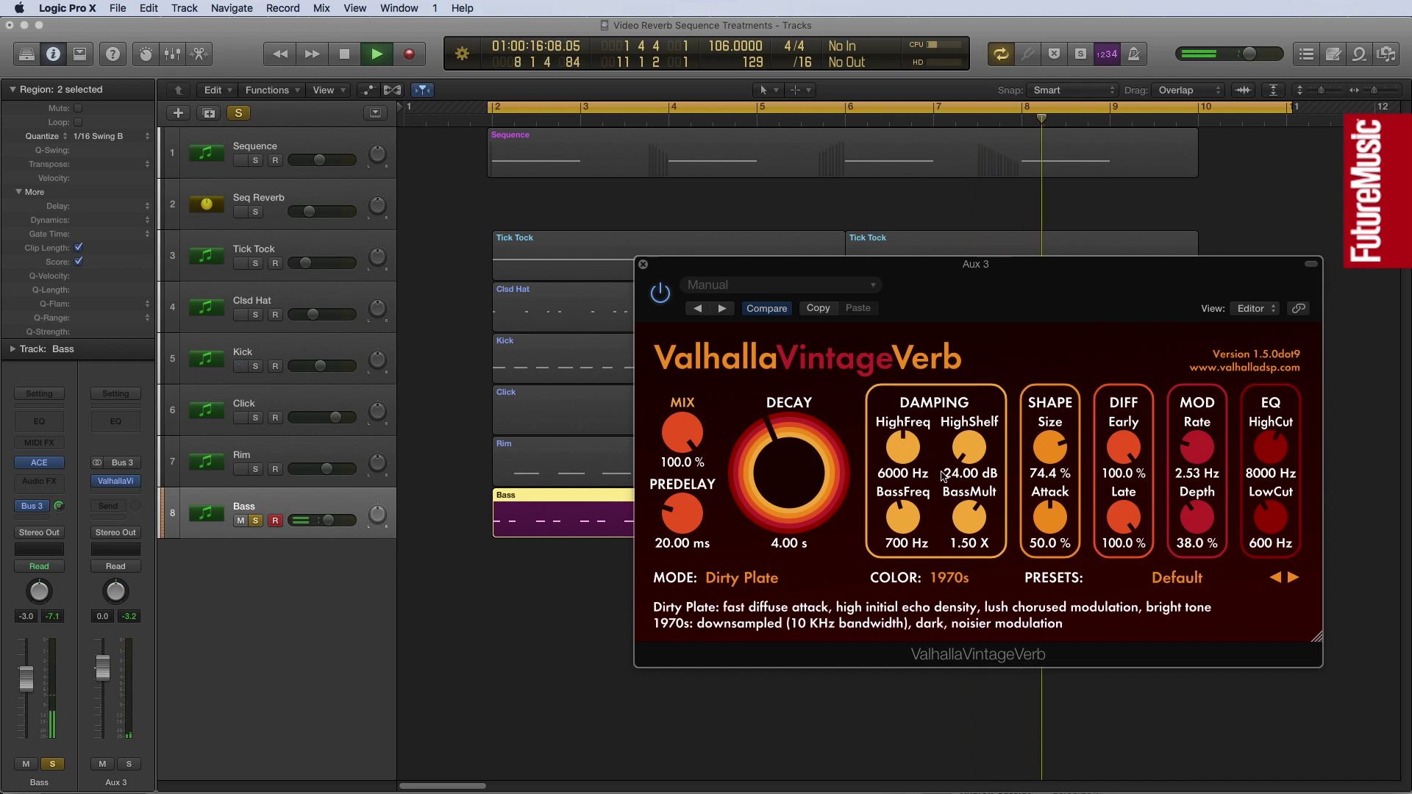
pyautogui.moveTo(910, 509); pyautogui.dragTo(915, 502)
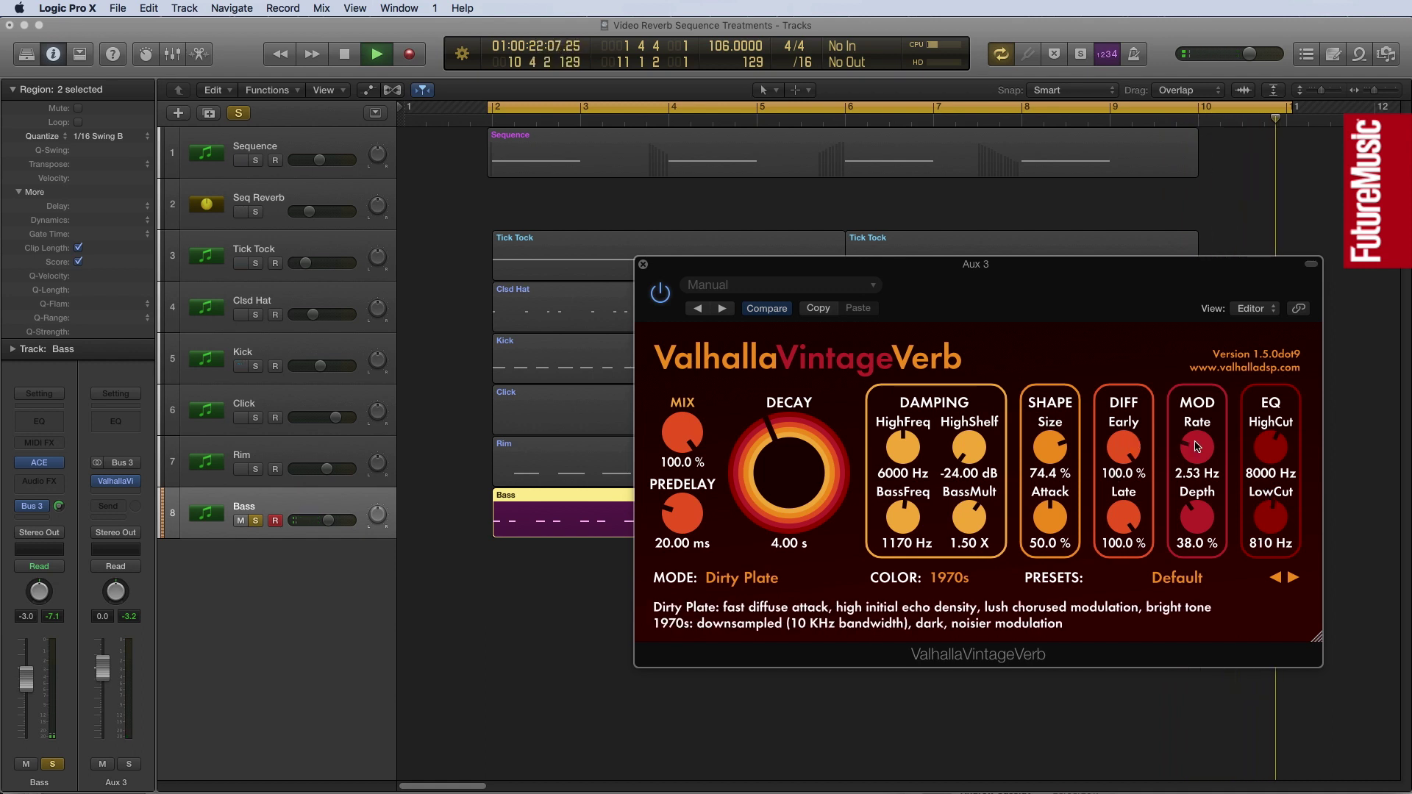
pyautogui.moveTo(1197, 447); pyautogui.dragTo(1206, 425)
pyautogui.moveTo(1197, 516); pyautogui.dragTo(1195, 516)
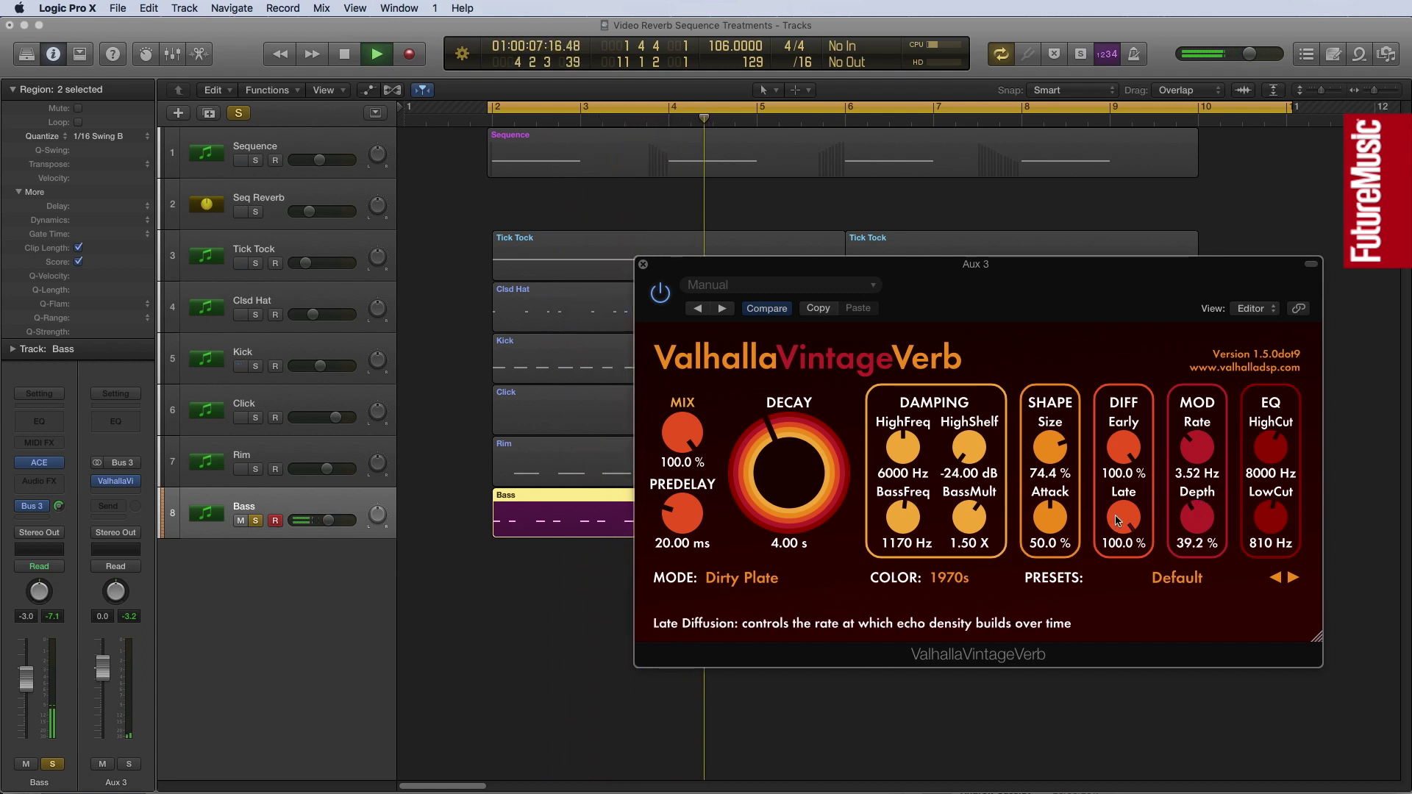
pyautogui.moveTo(1124, 447); pyautogui.dragTo(1133, 542)
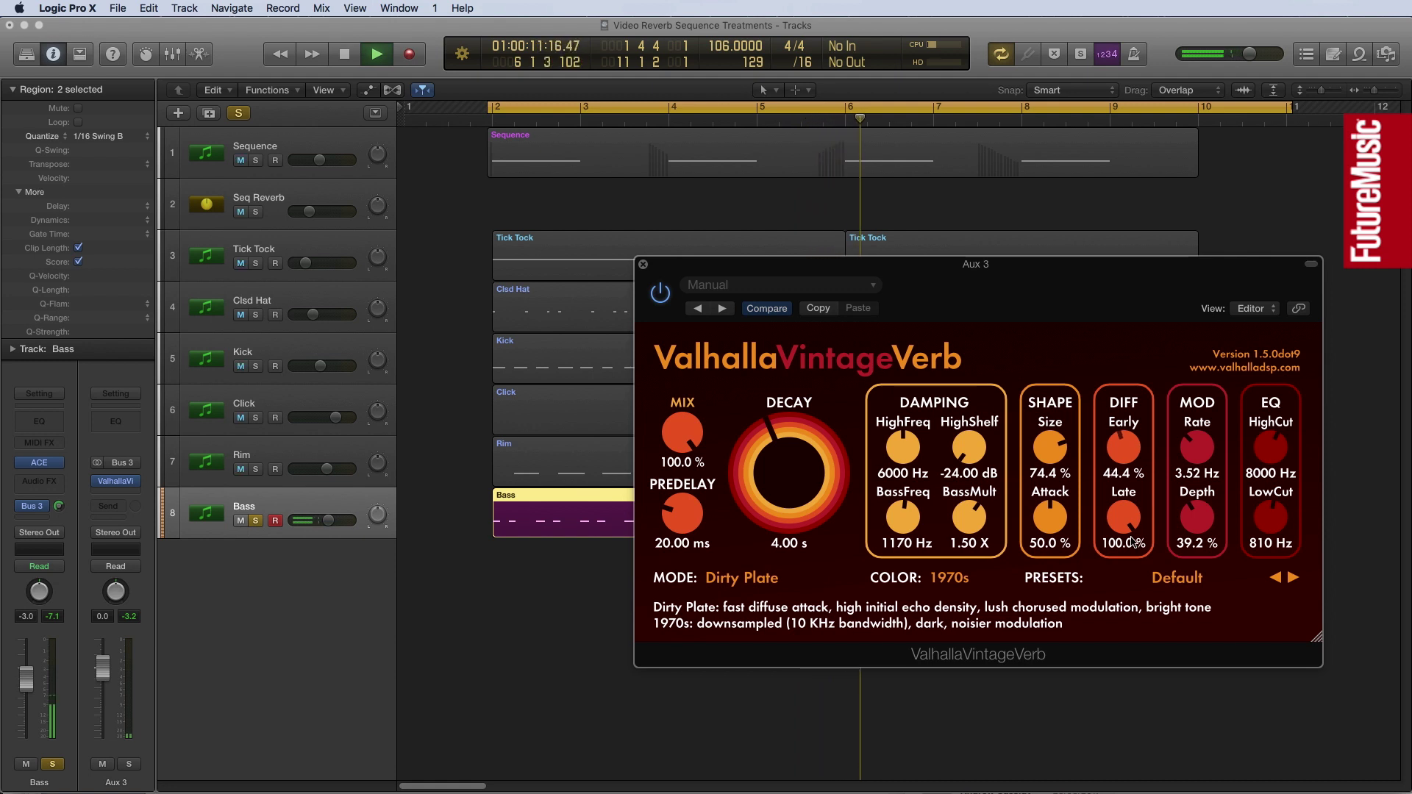
# - Ease the HighShelf damping, set HighFreq to about 2020 Hz and BassFreq to 1340 Hz
pyautogui.moveTo(1051, 512)
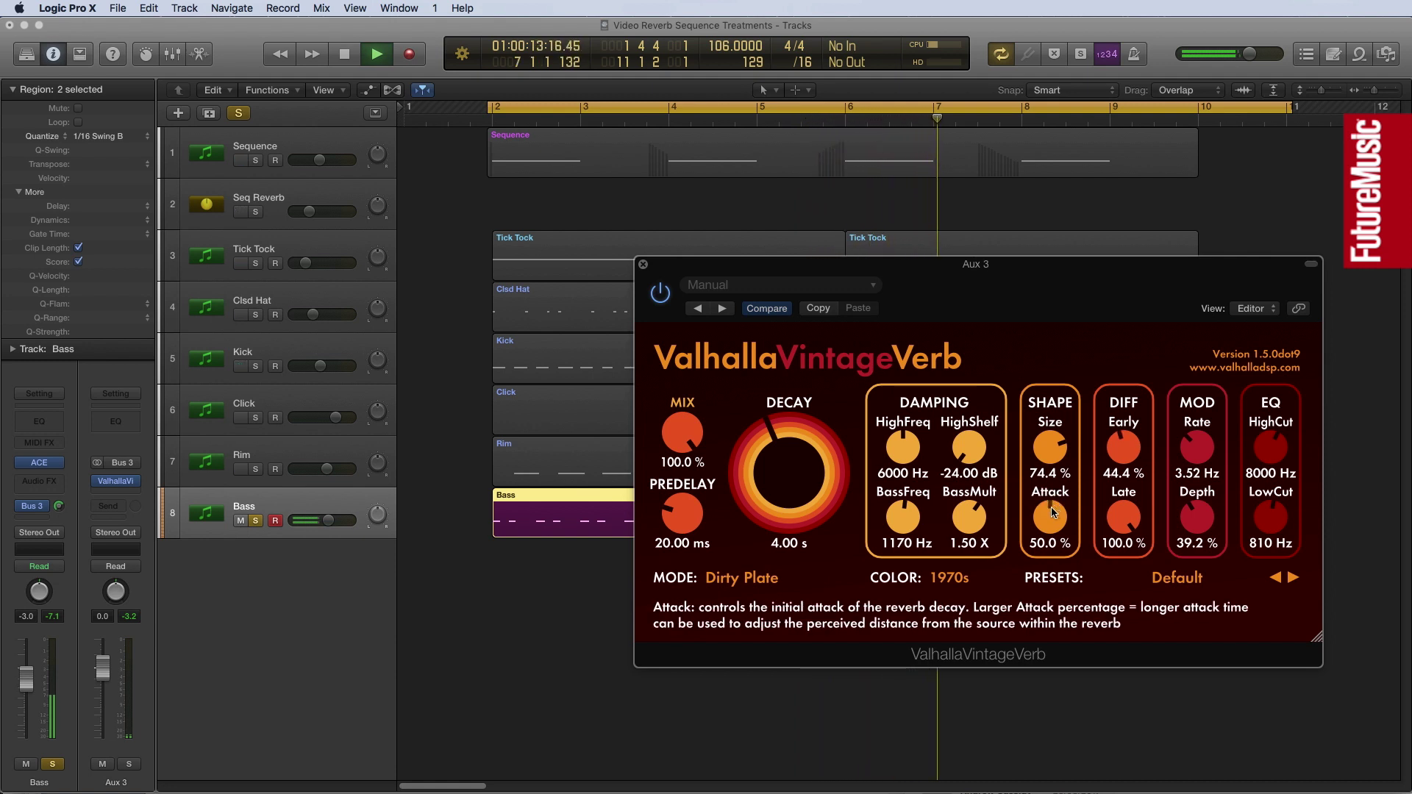
pyautogui.moveTo(892, 463)
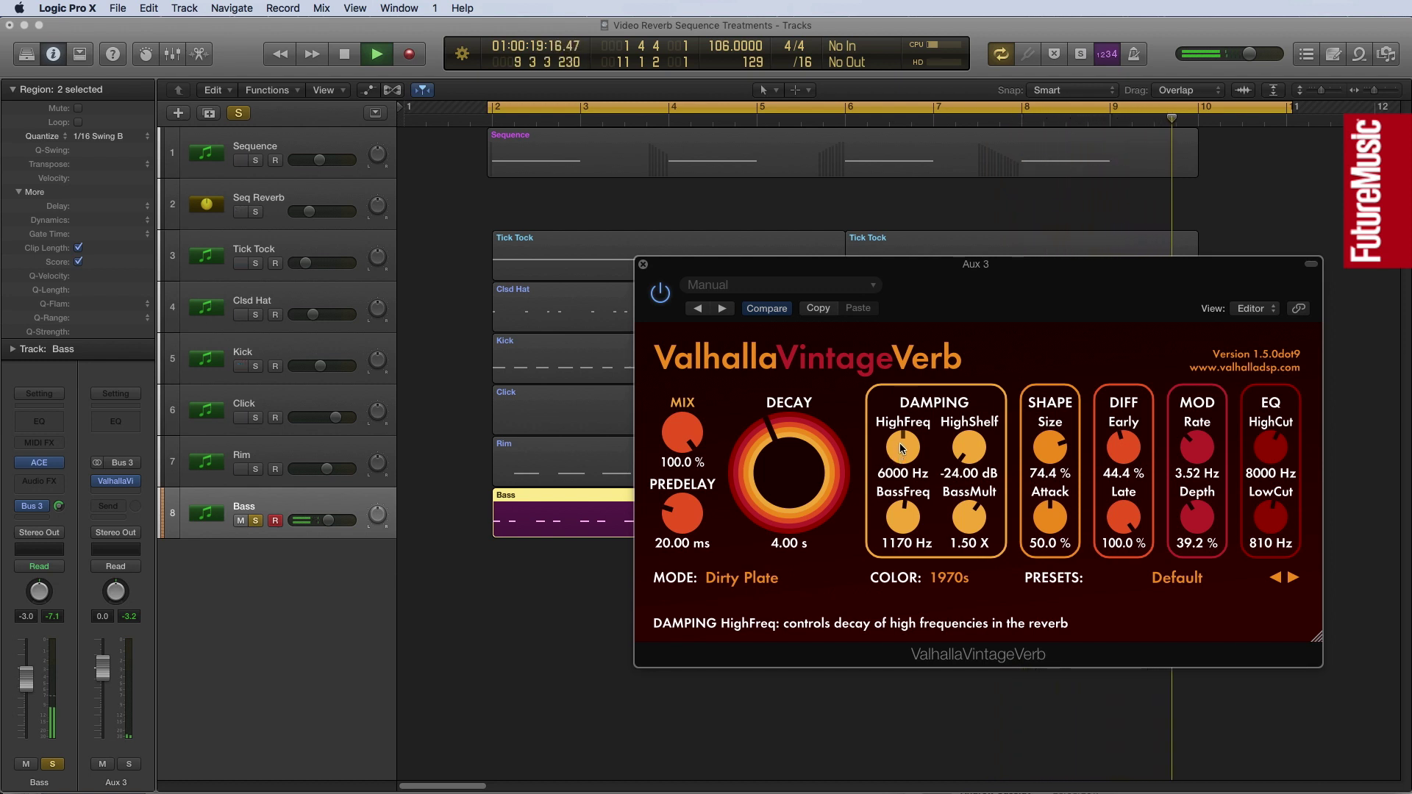
pyautogui.scroll(-3, 901, 457)
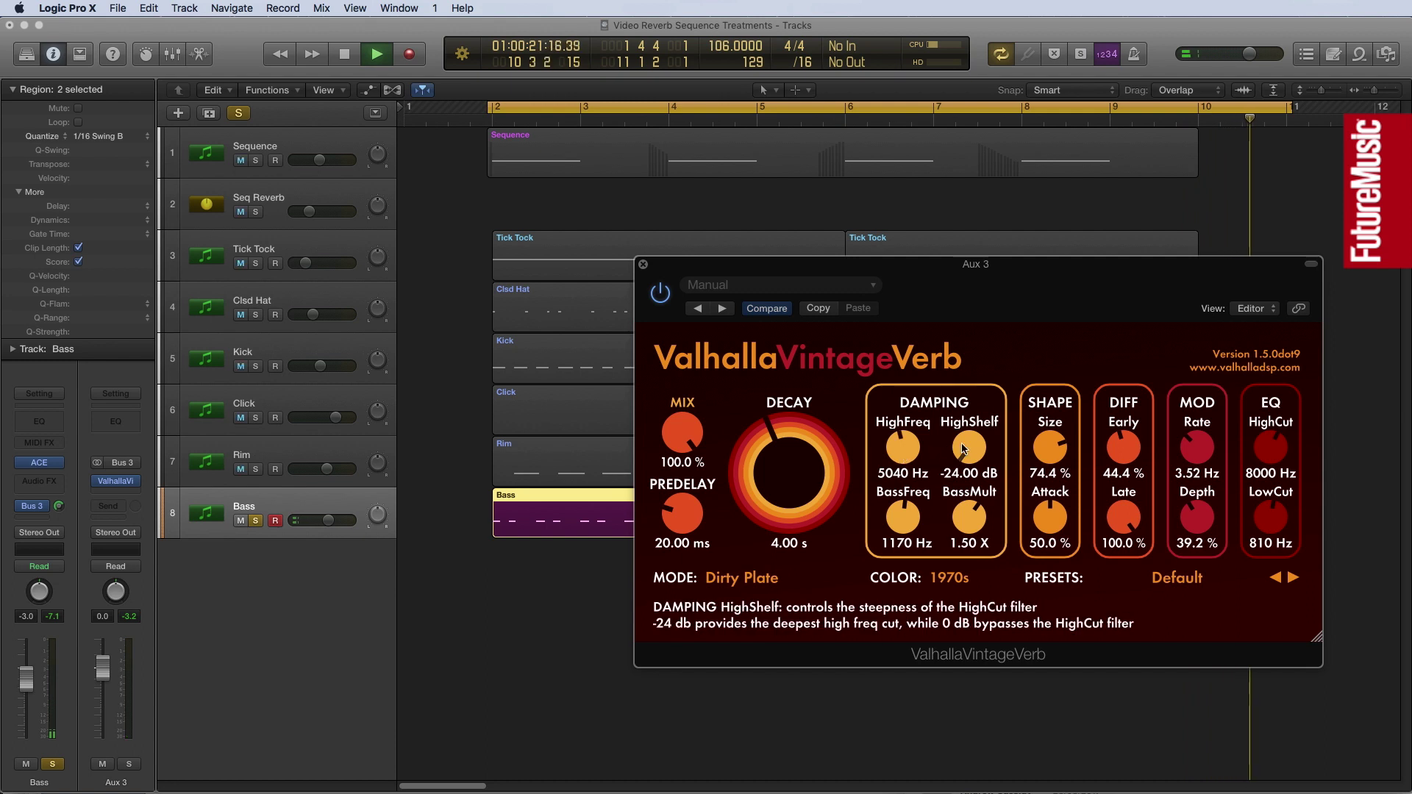
pyautogui.moveTo(969, 448); pyautogui.dragTo(965, 357)
pyautogui.moveTo(899, 450); pyautogui.dragTo(890, 490)
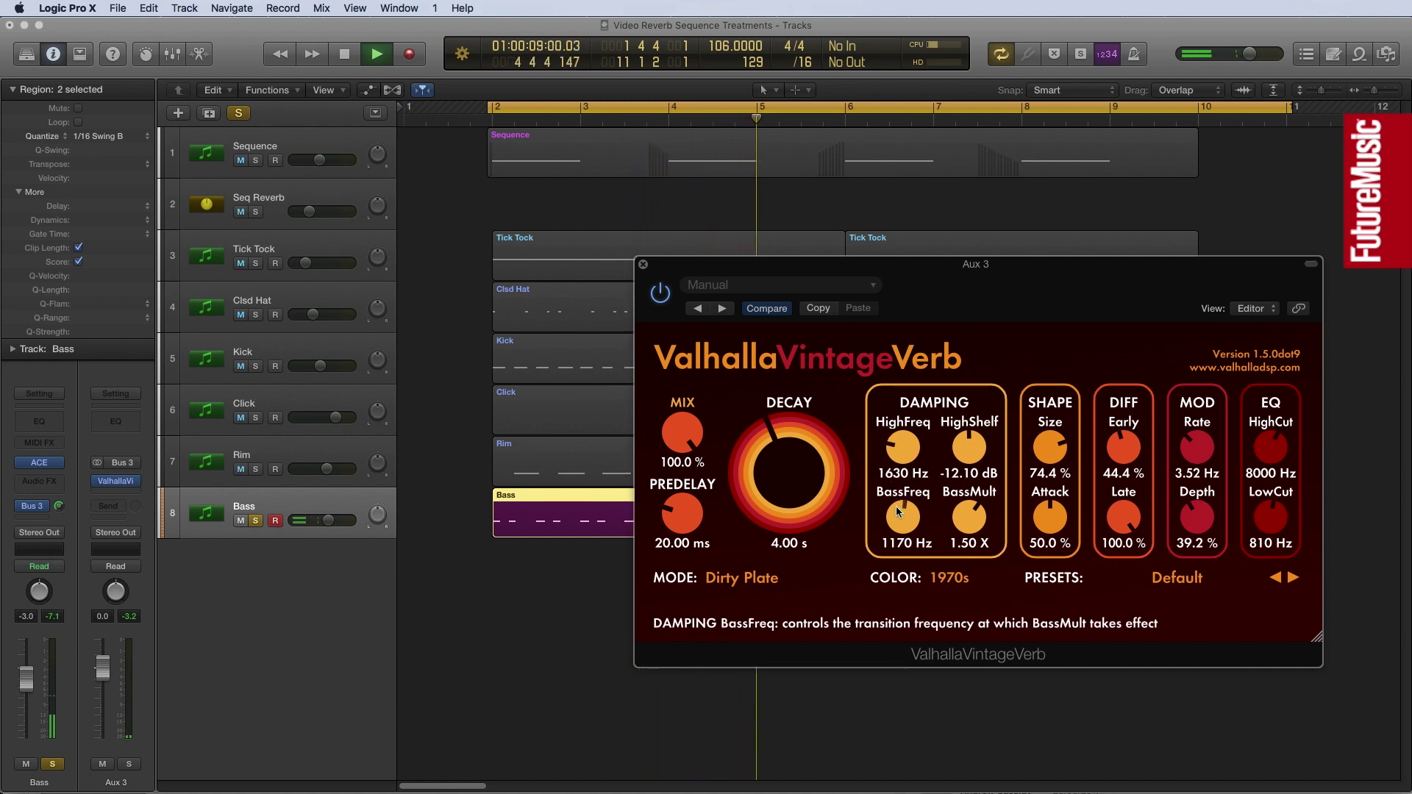
pyautogui.moveTo(900, 519); pyautogui.dragTo(975, 528)
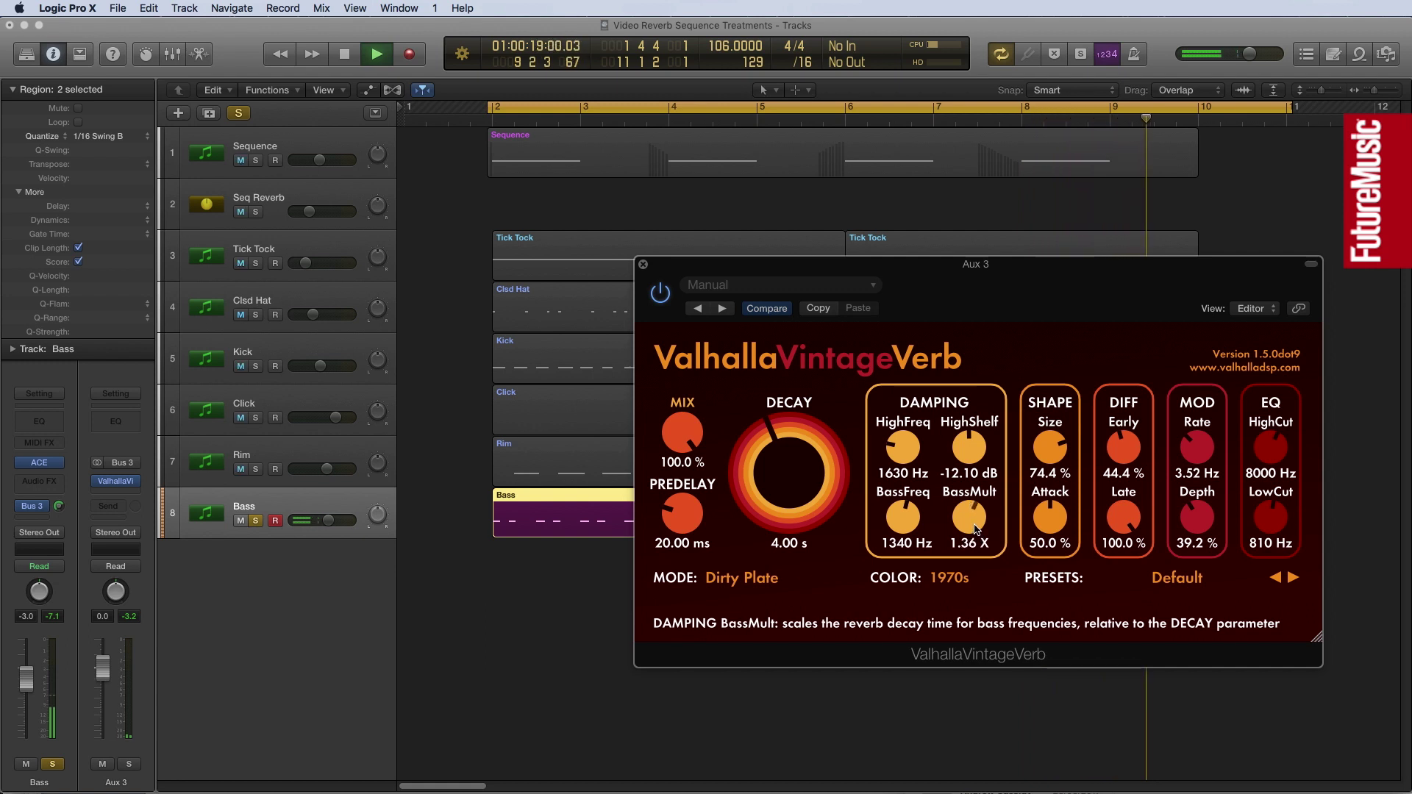
pyautogui.click(509, 637)
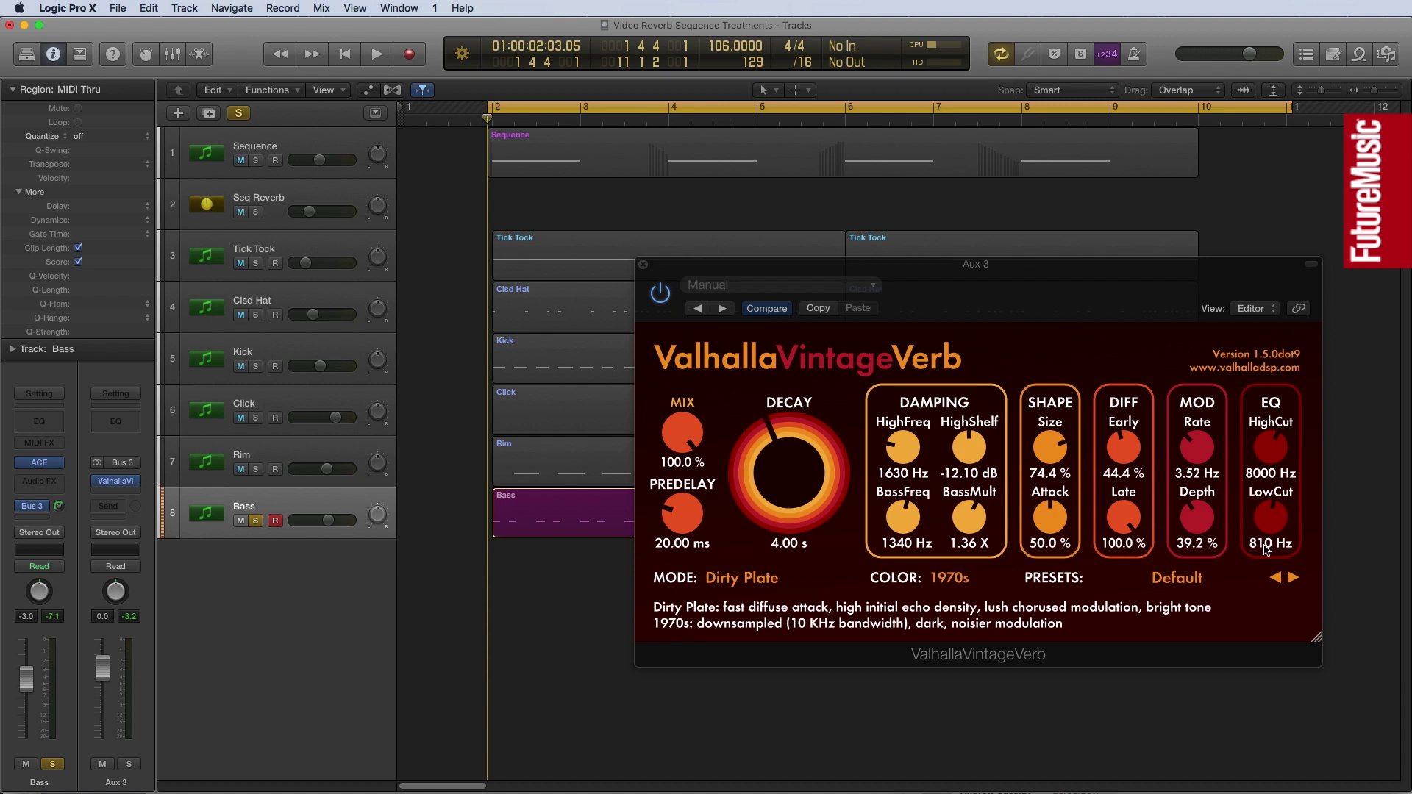
pyautogui.press('ctrl+alt+super+m')
pyautogui.press('super+z')
pyautogui.press('super+z')
# - Insert FabFilter FF Pro-Q 2 after the reverb on Aux 3 and move its window aside
pyautogui.click(116, 492)
pyautogui.moveTo(157, 712)
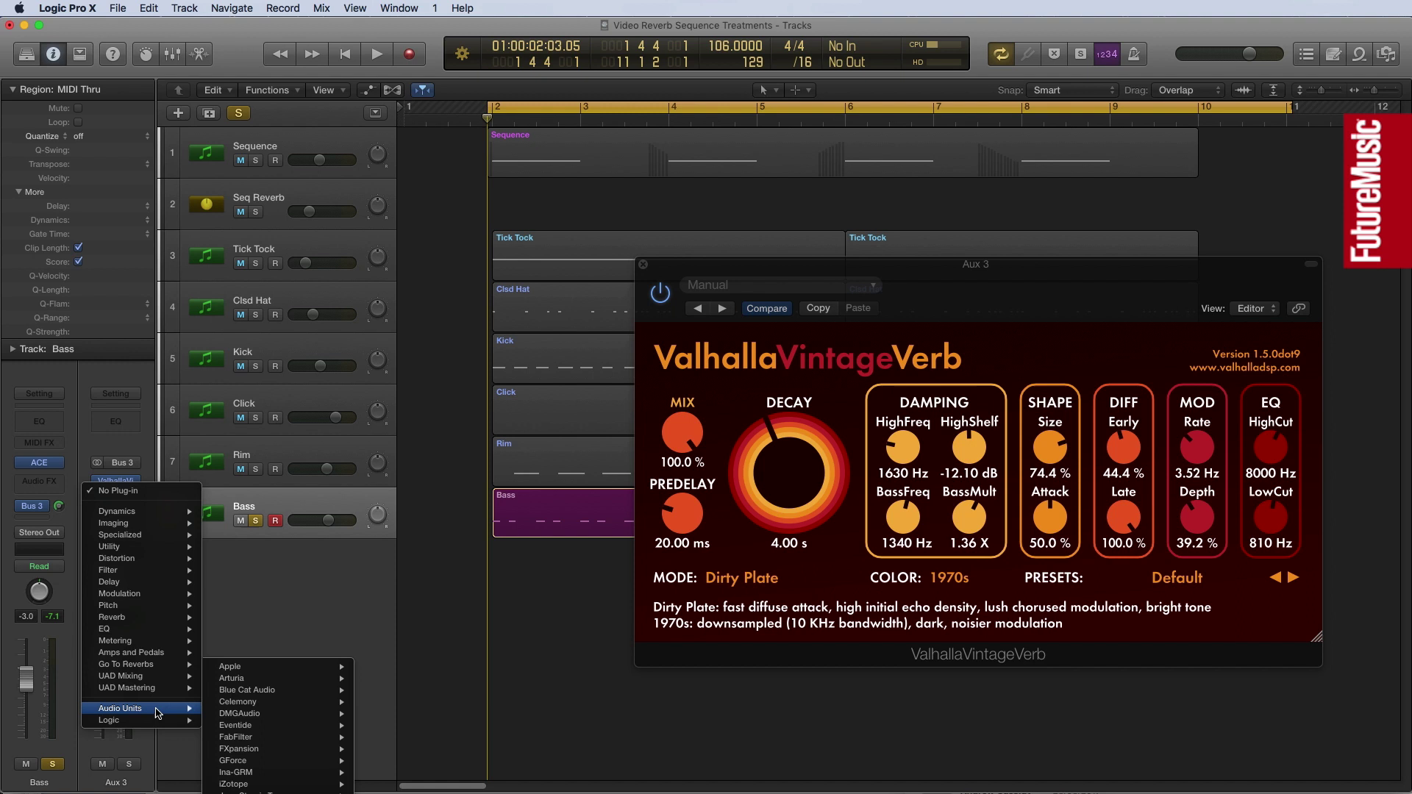
pyautogui.moveTo(290, 737)
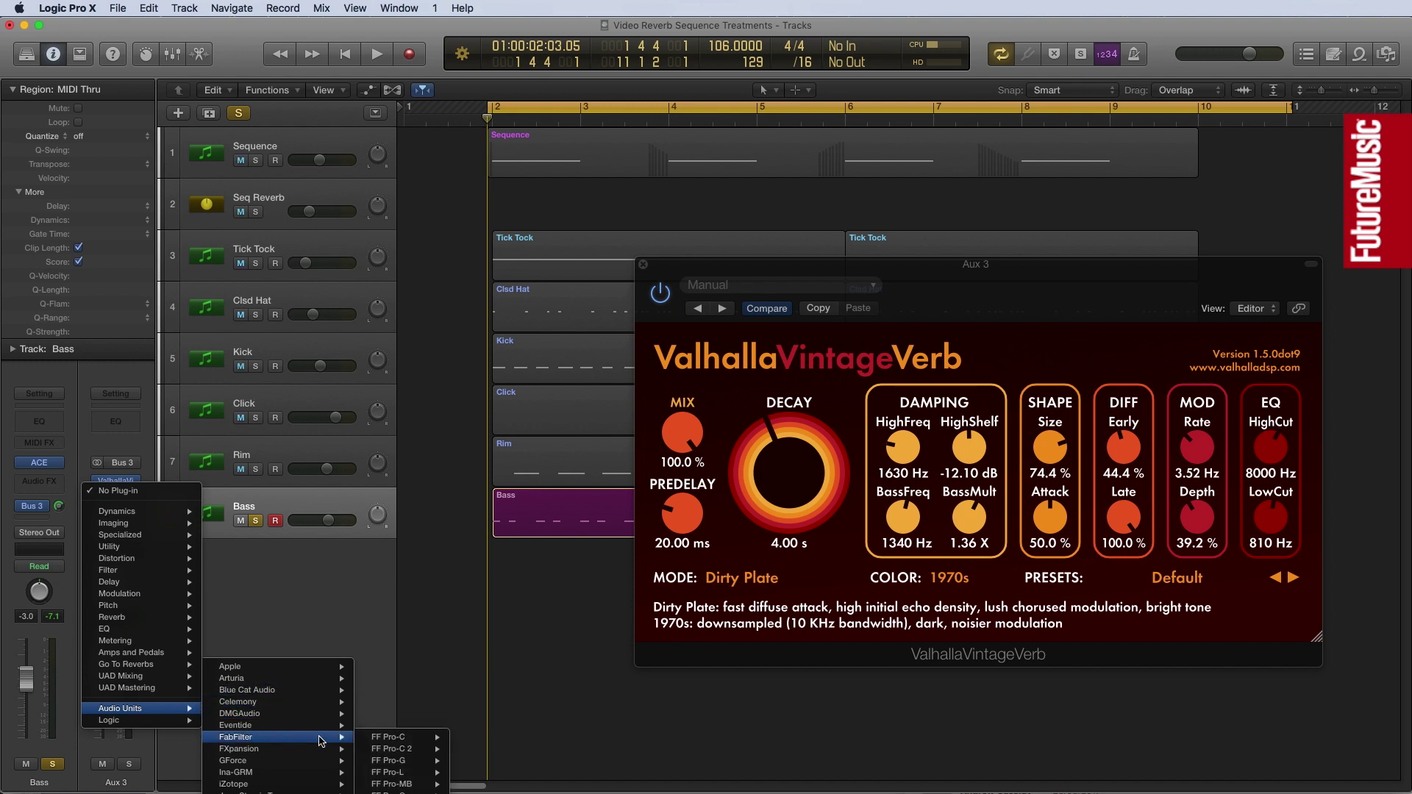
pyautogui.click(390, 790)
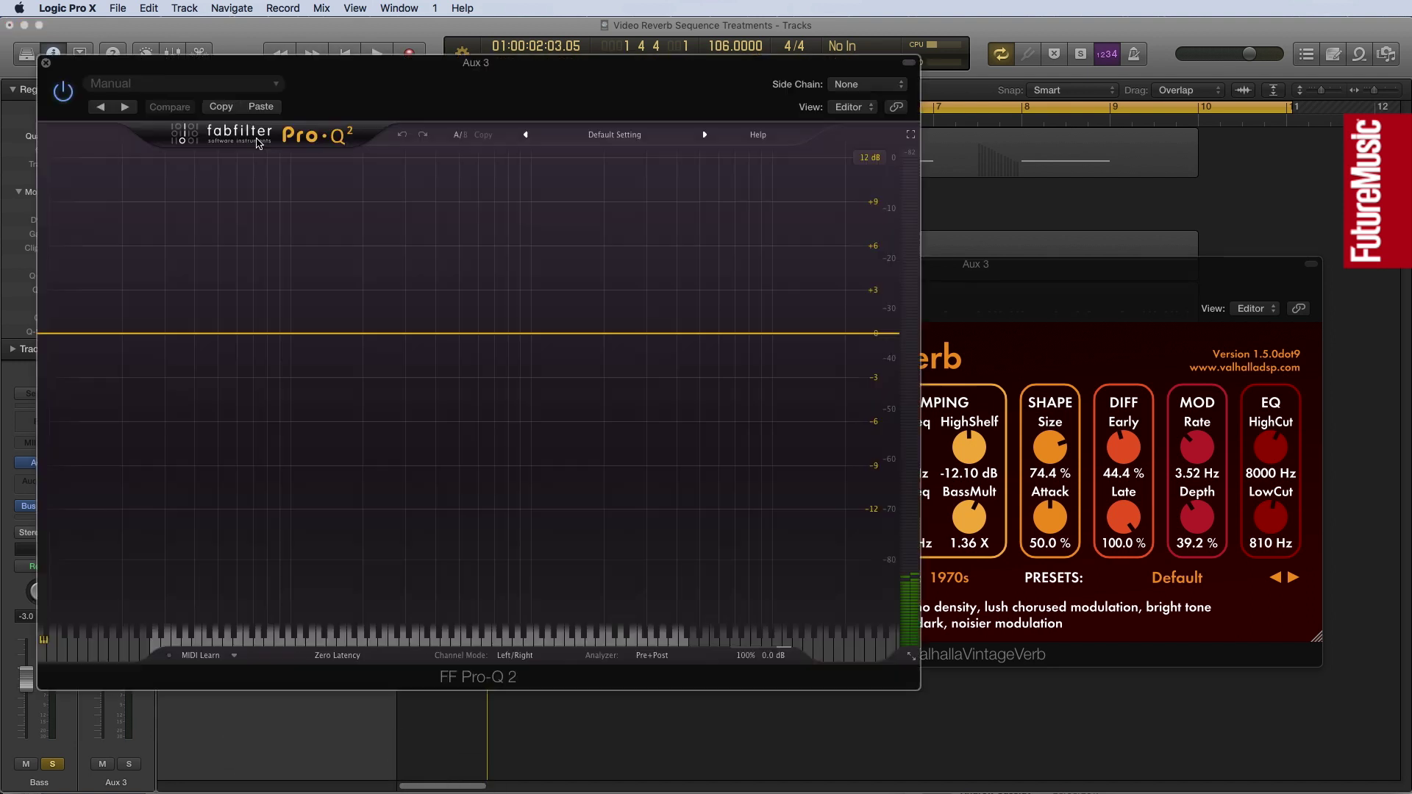
pyautogui.moveTo(197, 68); pyautogui.dragTo(644, 126)
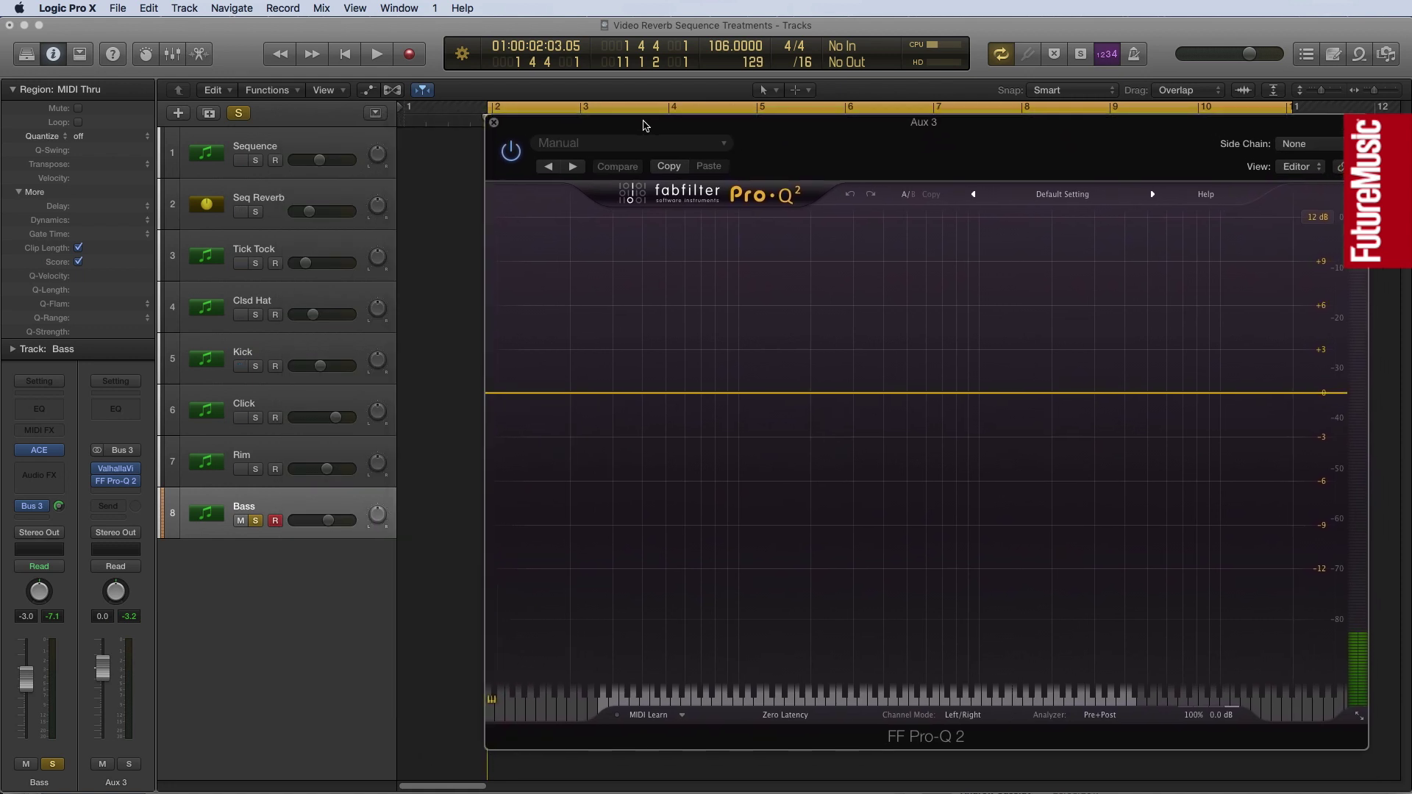
# - Play the soloed bass to view the reverb spectrum in Pro-Q 2, then stop
pyautogui.click(302, 500)
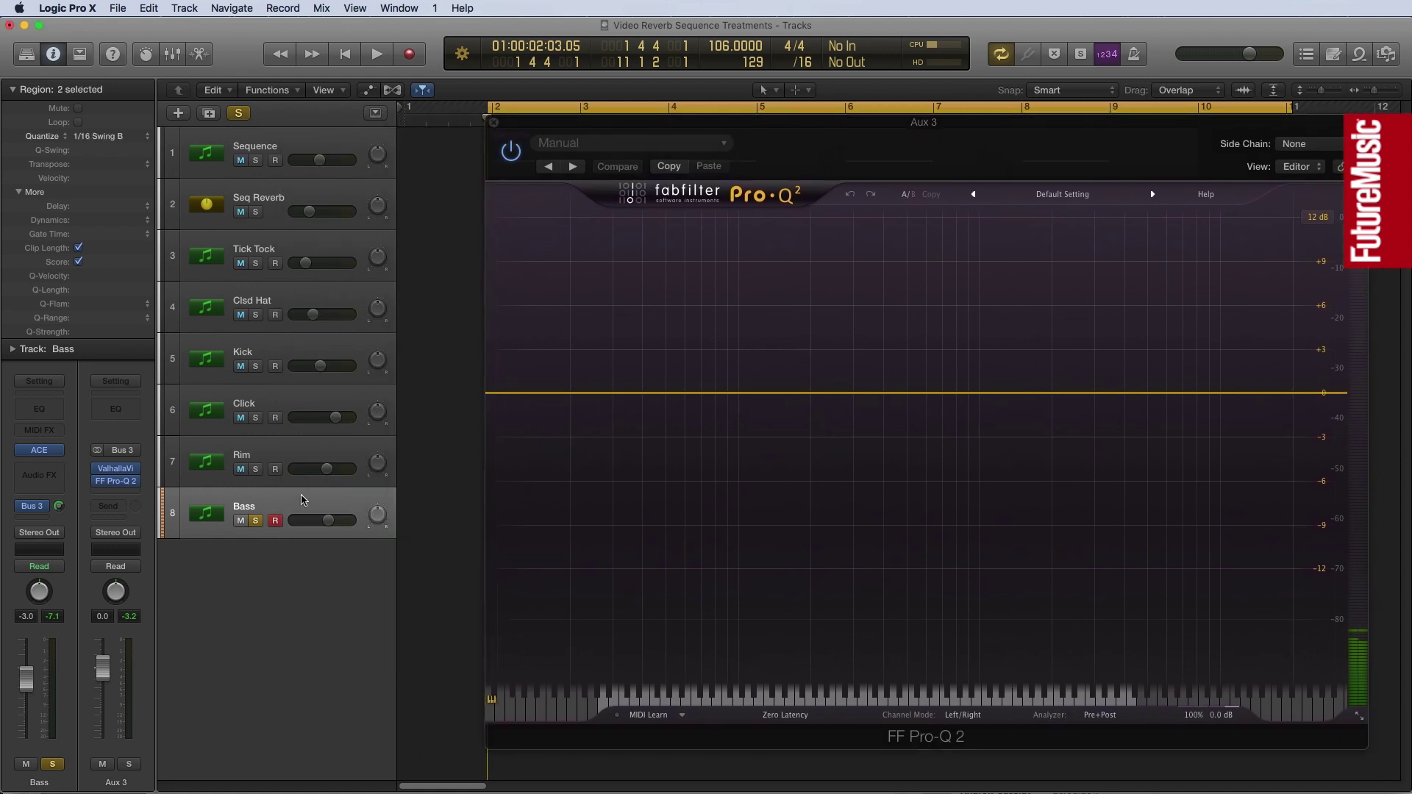
pyautogui.press('space')
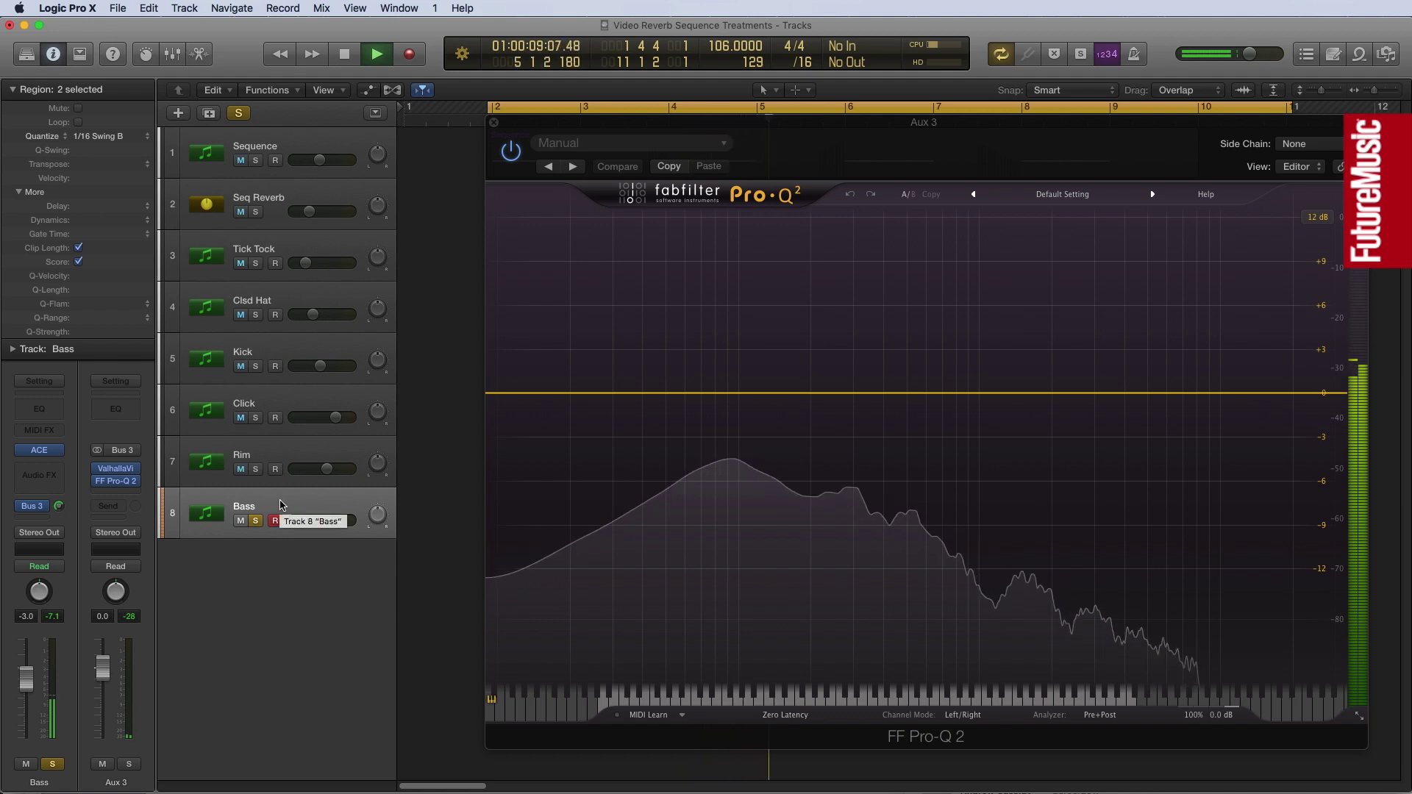
pyautogui.press('space')
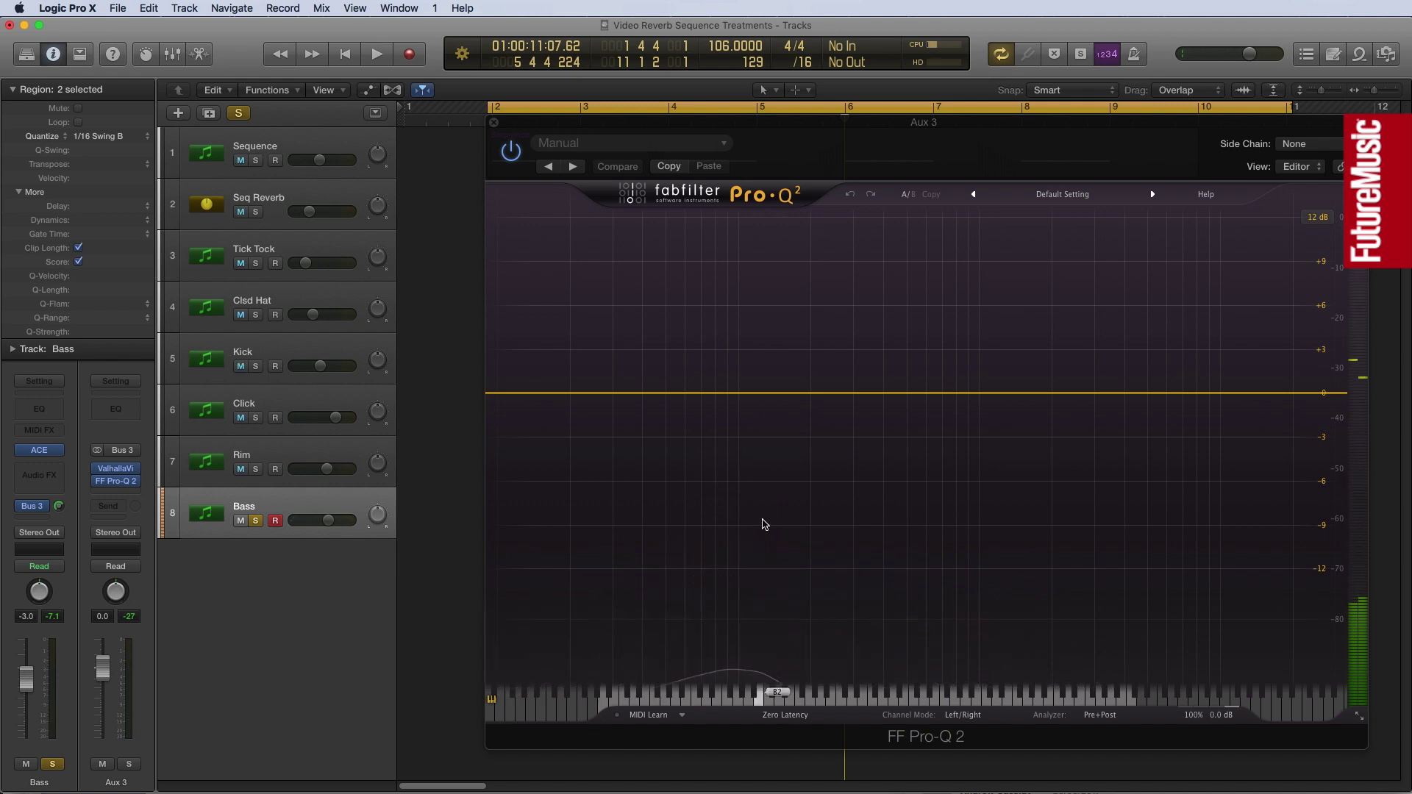
# - Add a Pro-Q 2 band shaped as a low shelf near 158 Hz, -5.5 dB
pyautogui.moveTo(757, 394); pyautogui.dragTo(751, 435)
pyautogui.click(620, 634)
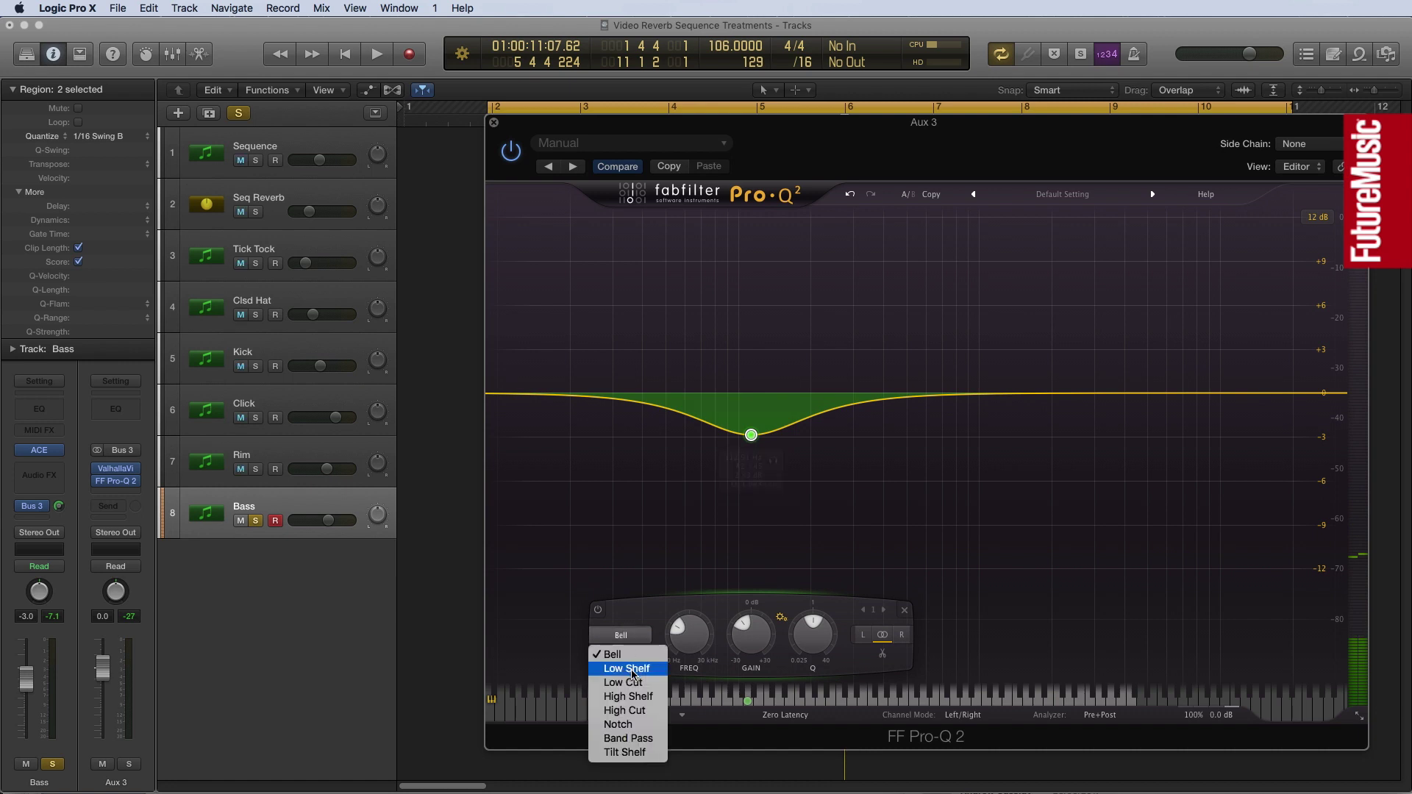
pyautogui.click(789, 475)
pyautogui.moveTo(750, 428); pyautogui.dragTo(790, 460)
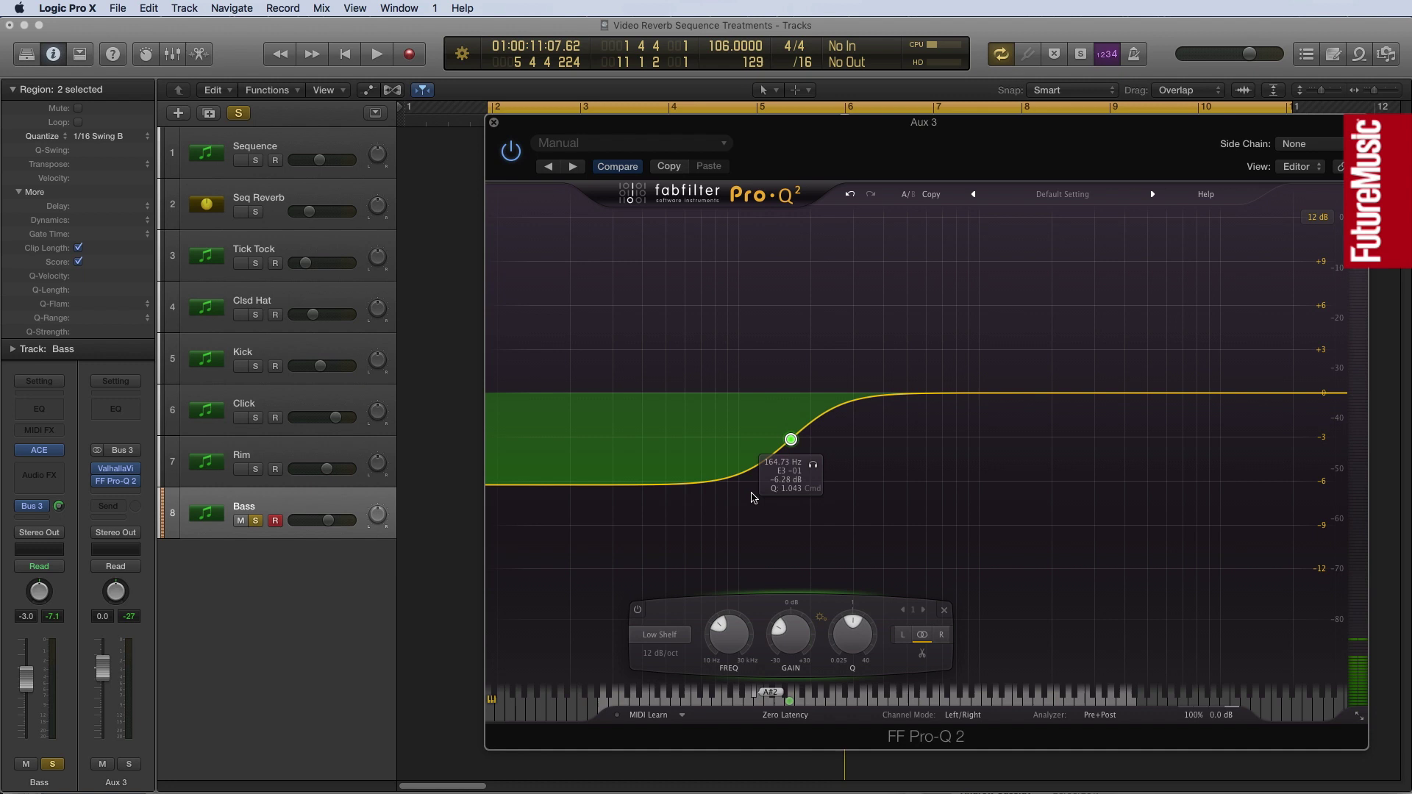
# - Deepen the low shelf to about -15 dB at 188 Hz while playing, then unsolo Bass
pyautogui.press('space')
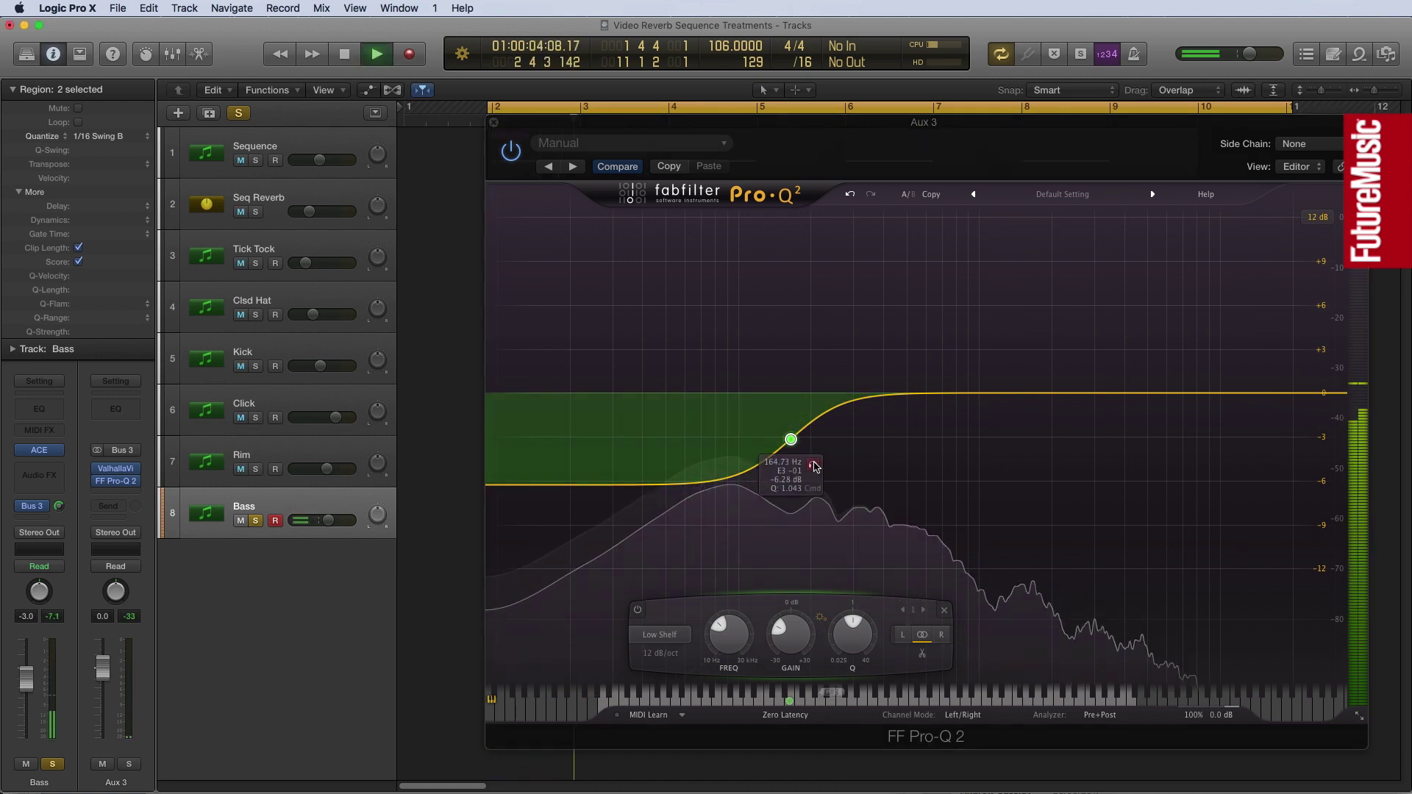
pyautogui.moveTo(791, 439); pyautogui.dragTo(772, 594)
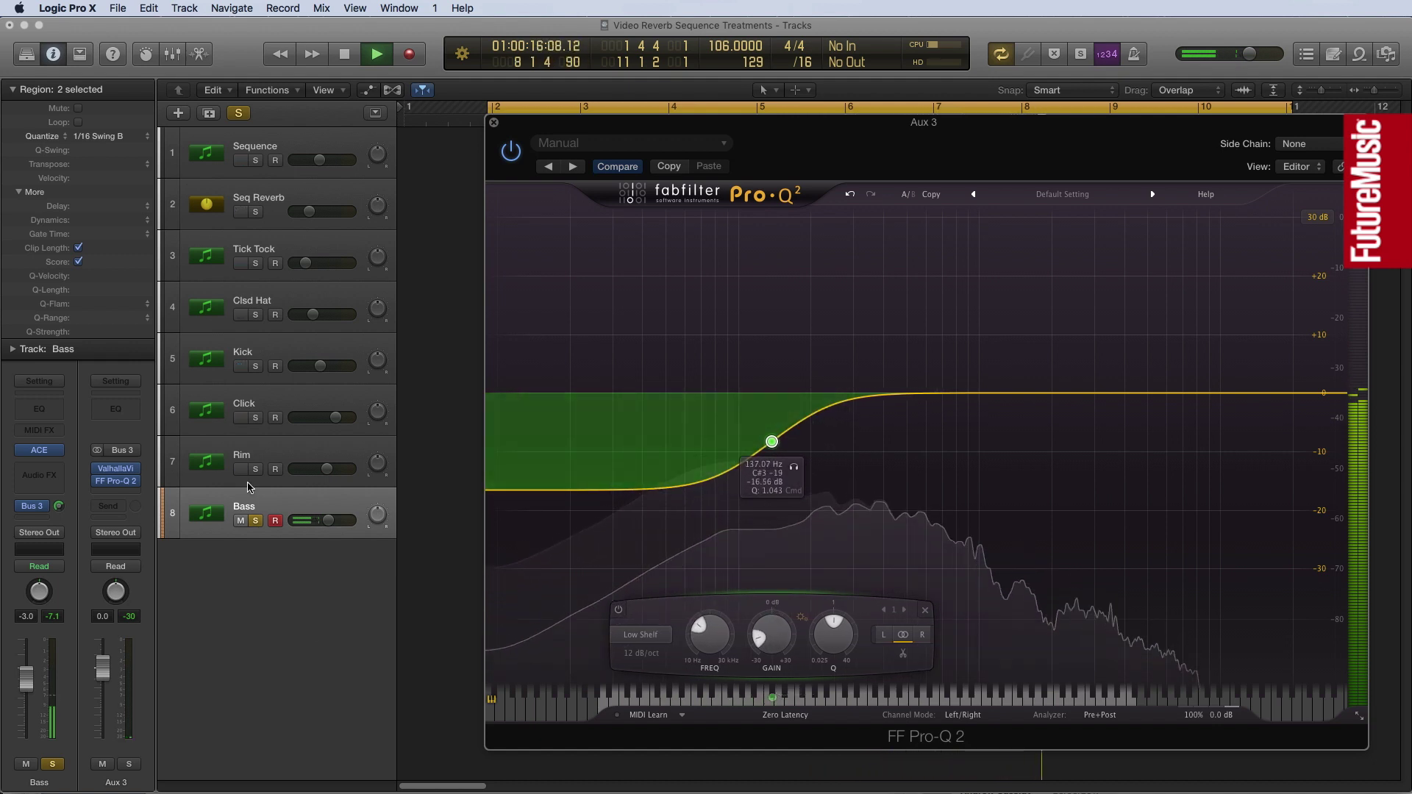
pyautogui.click(255, 520)
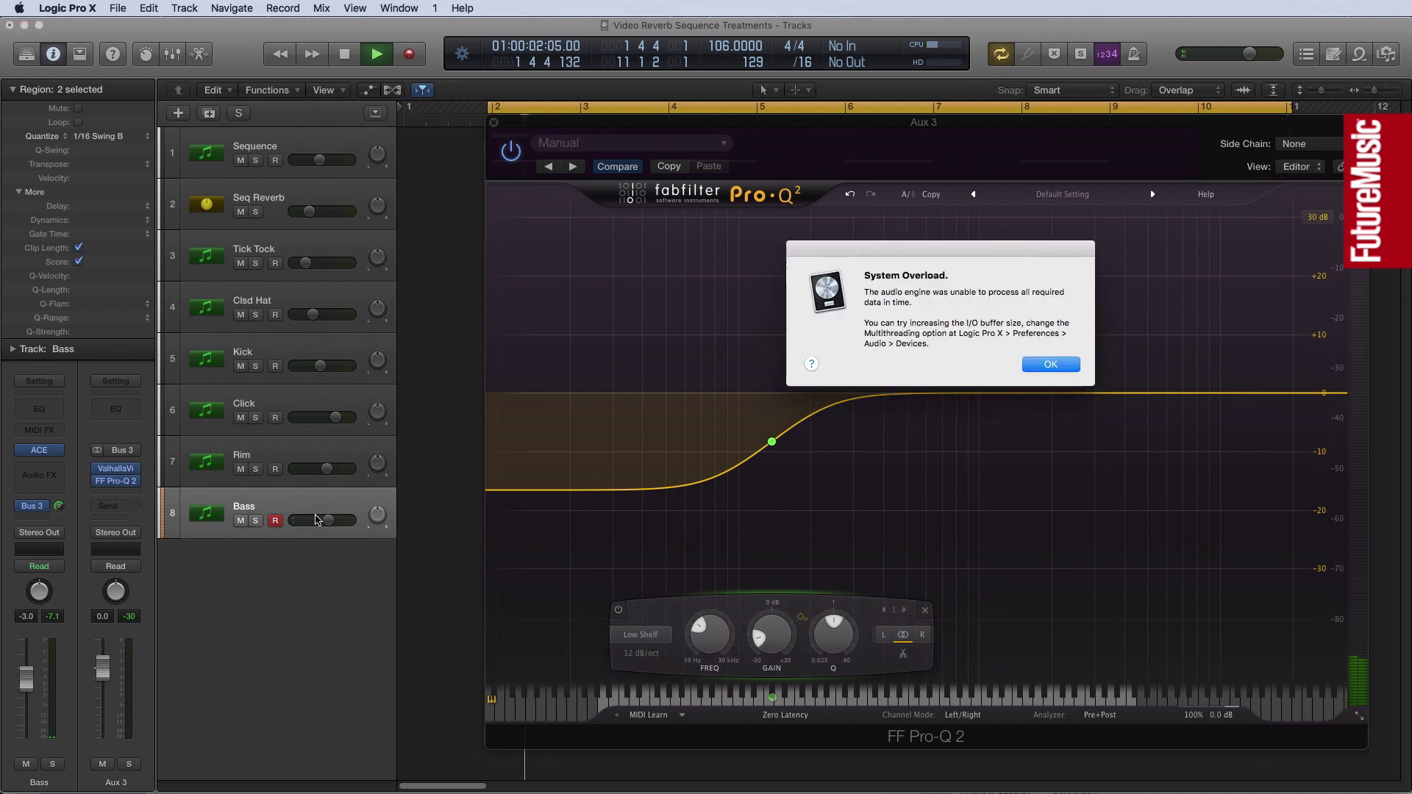
# - Dismiss the overload alert, replay the full mix and set the Aux 3 return to -2.0 dB
pyautogui.click(1049, 364)
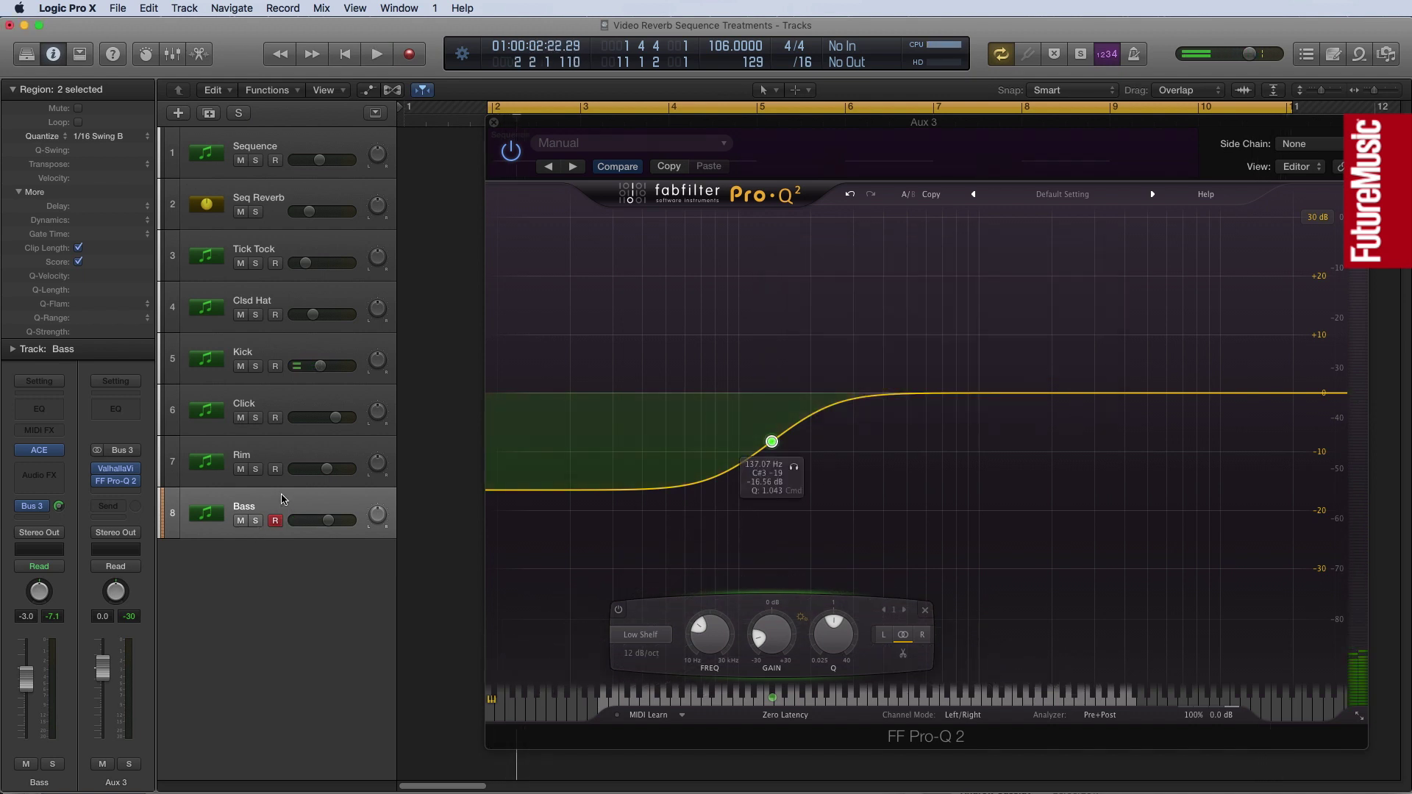
pyautogui.click(469, 407)
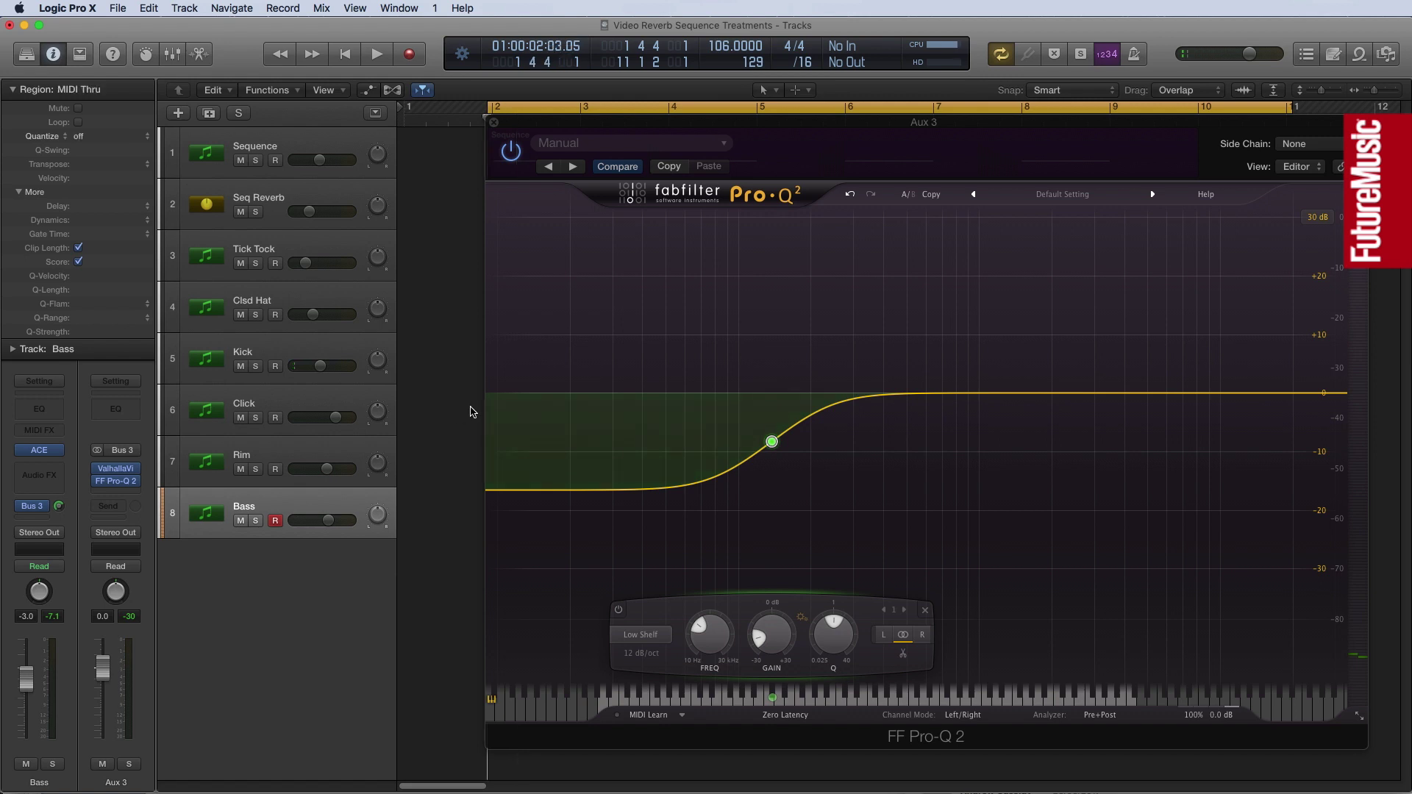
pyautogui.press('space')
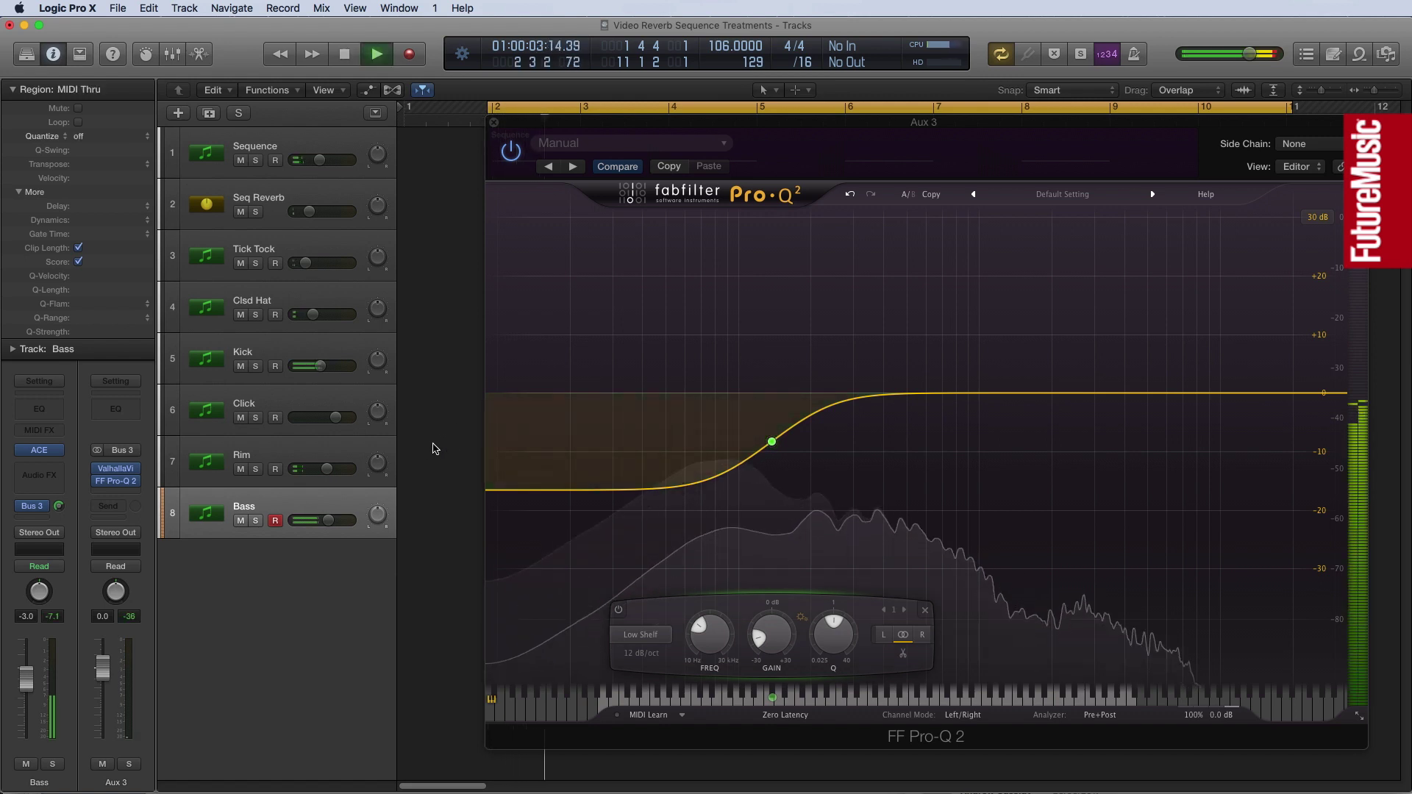
pyautogui.click(772, 442)
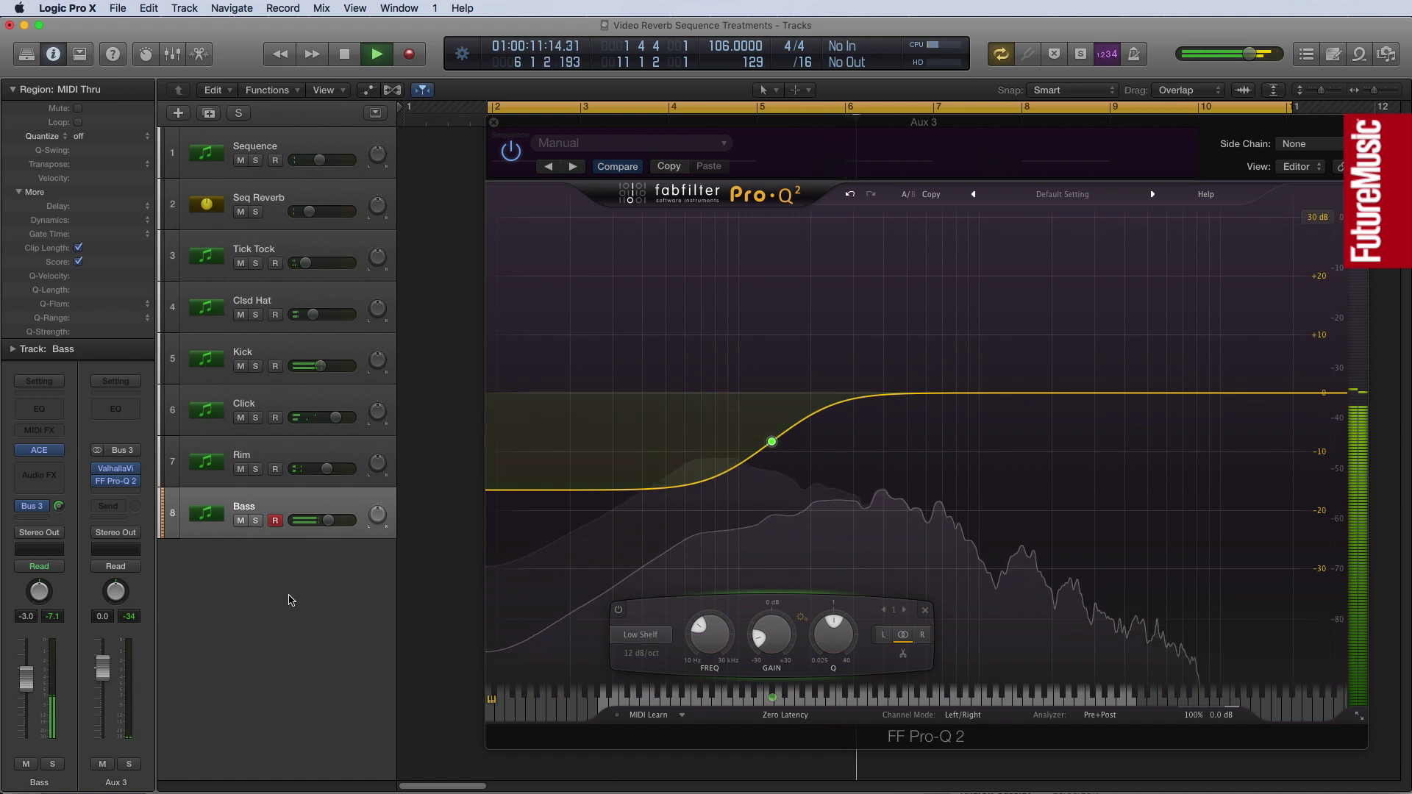
pyautogui.click(102, 763)
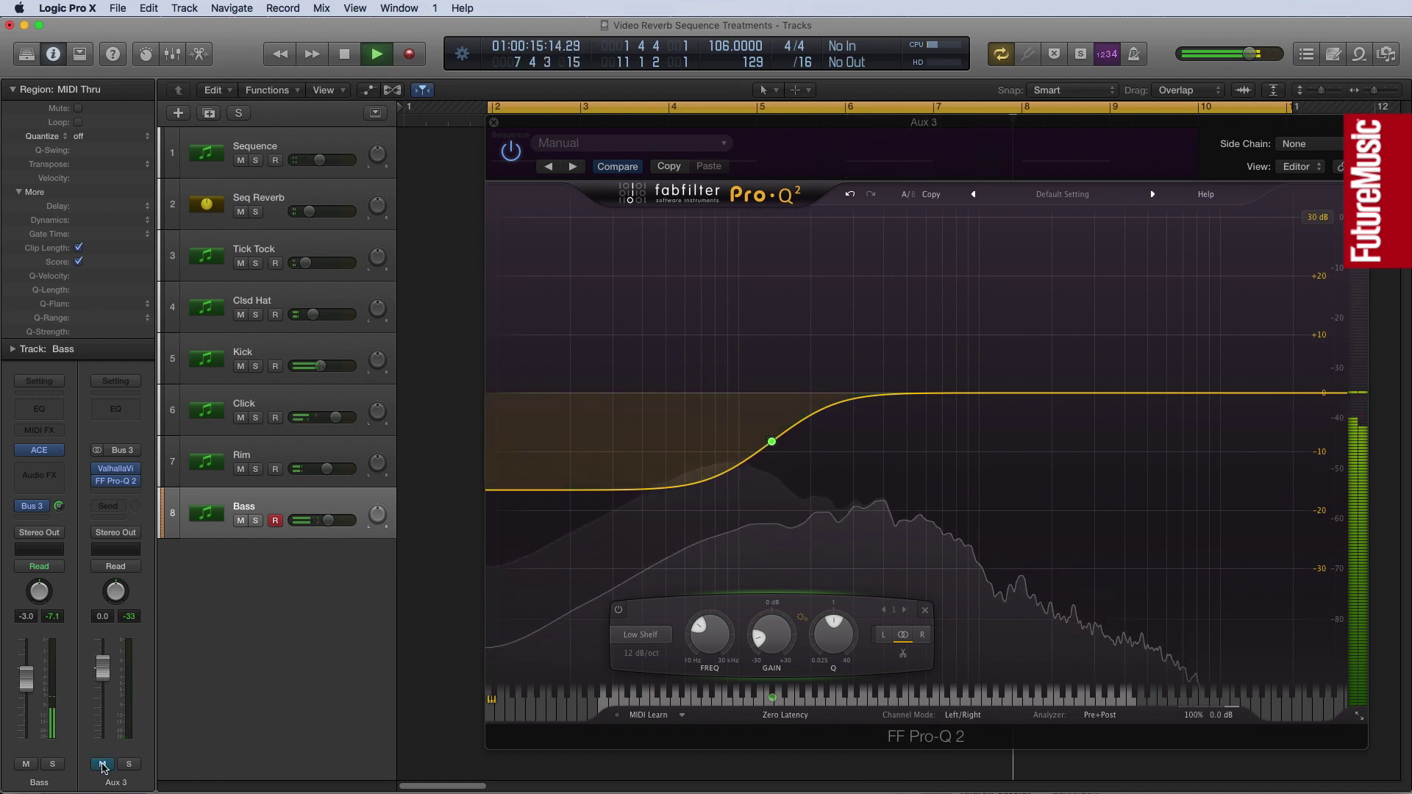
pyautogui.moveTo(105, 672); pyautogui.dragTo(103, 675)
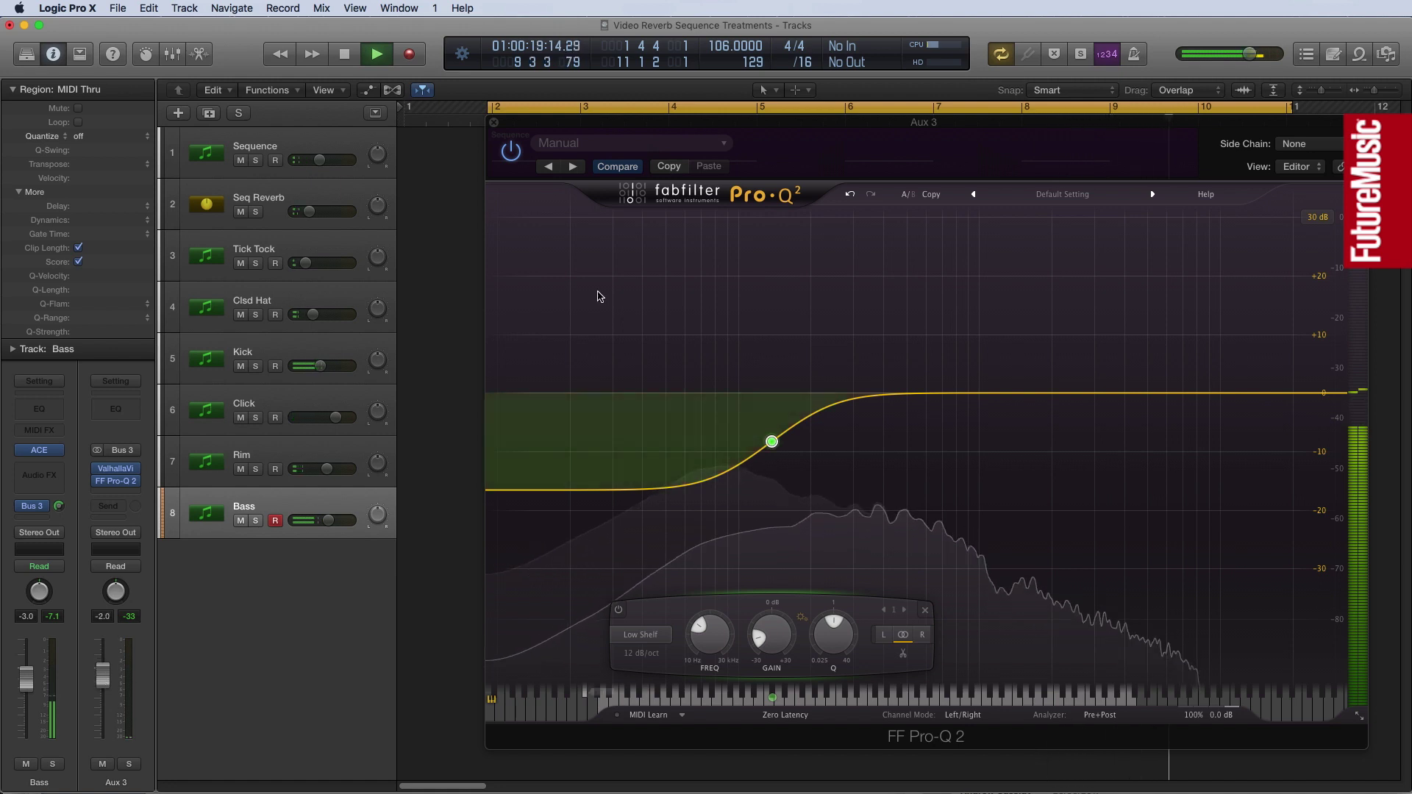
# - Close the Pro-Q 2 and ValhallaVintageVerb windows and stop playback
pyautogui.click(493, 122)
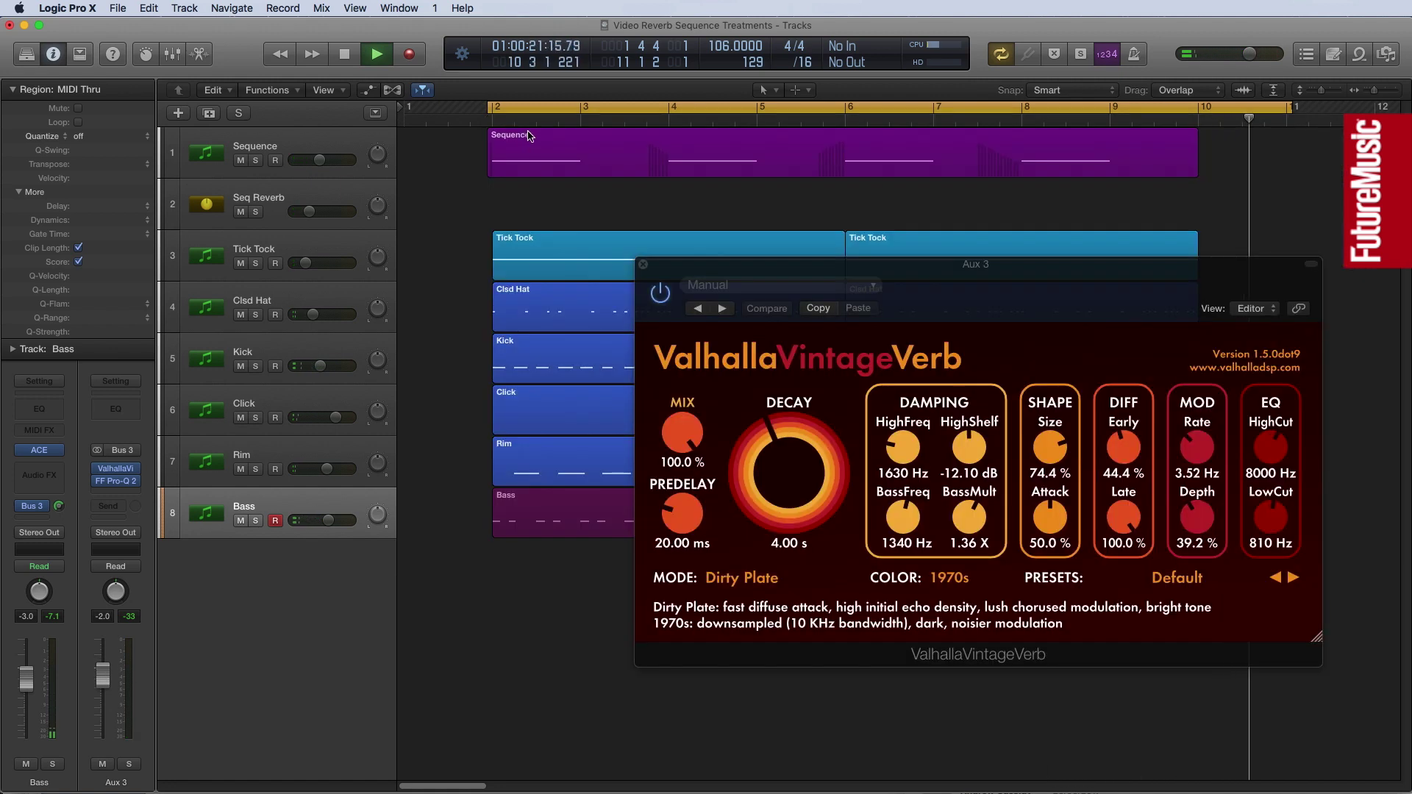
pyautogui.press('space')
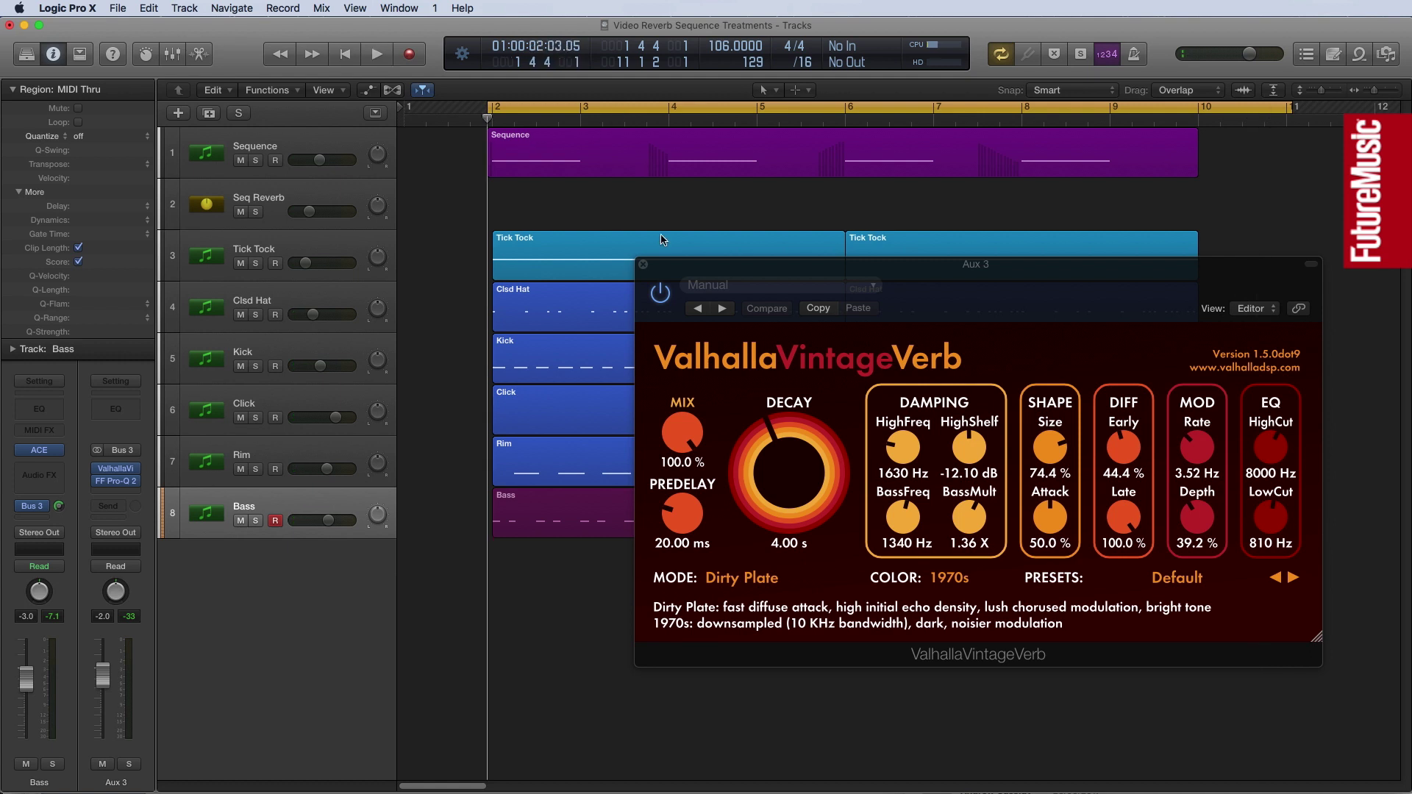
pyautogui.click(643, 264)
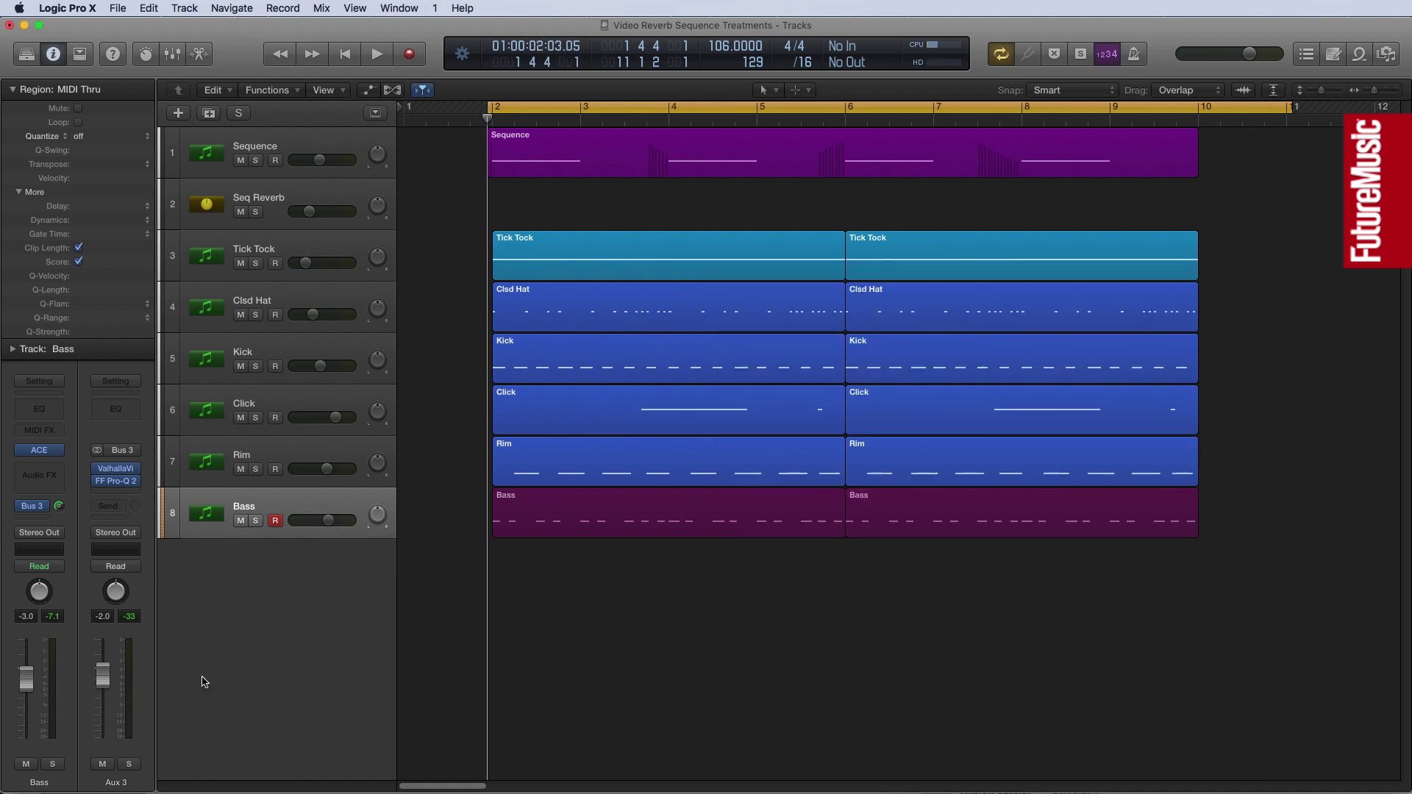
pyautogui.doubleClick(117, 783)
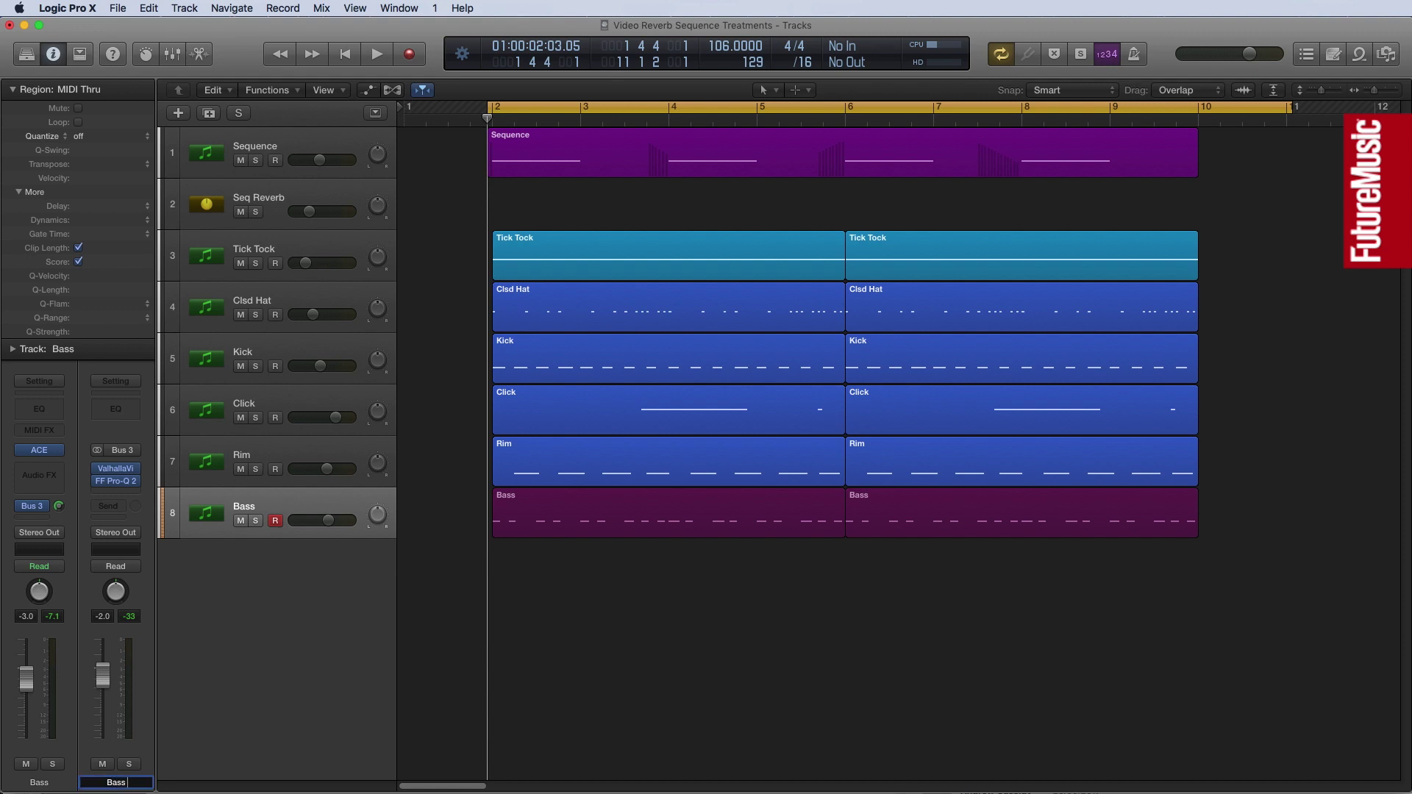
# - Name the Aux 3 channel 'Bass Reverb', then select the Rim and Click tracks
pyautogui.press('Return')
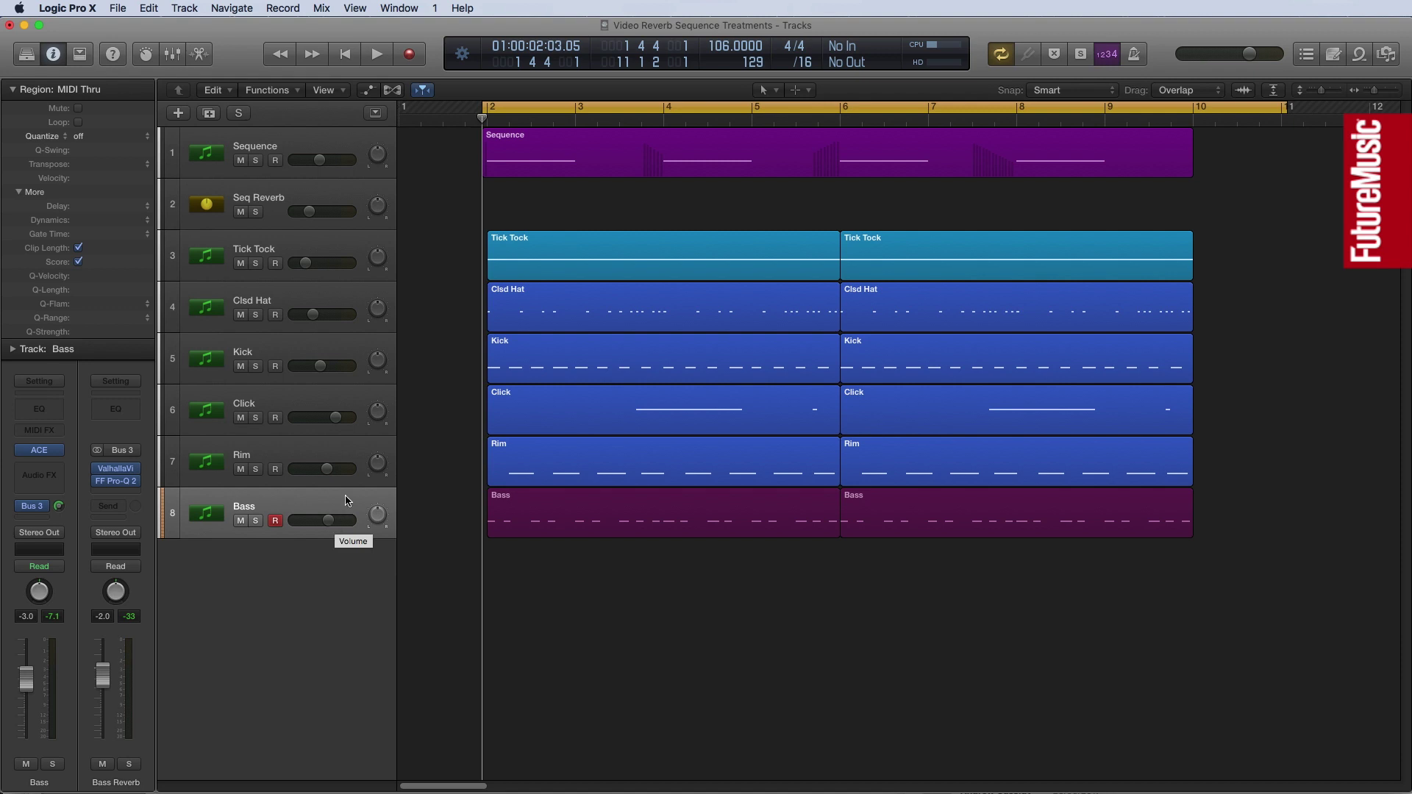
pyautogui.click(279, 461)
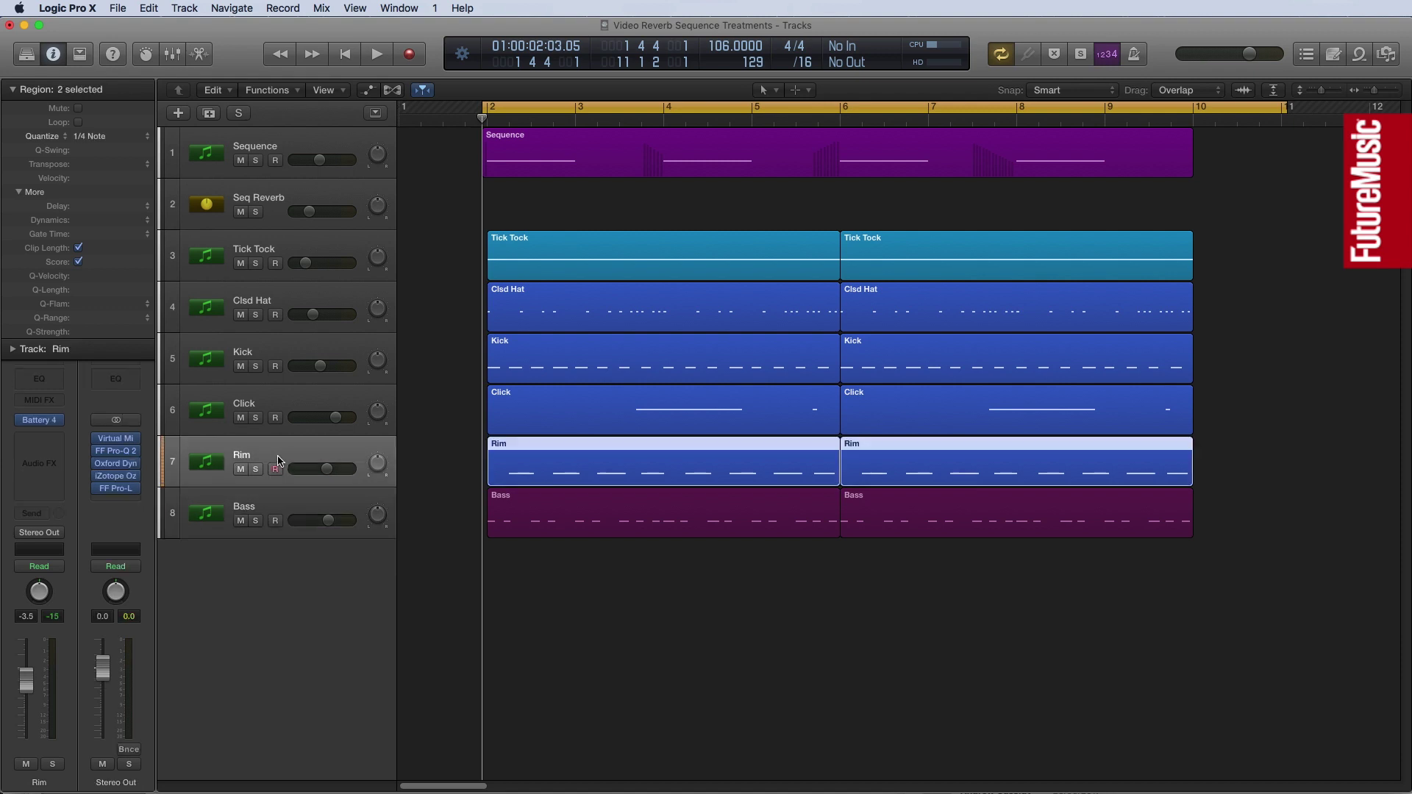
pyautogui.click(285, 409)
# - Combine Click and Rim into a summing stack named 'Click and Rim'
pyautogui.keyDown('shift'); pyautogui.click(284, 456); pyautogui.keyUp('shift')
pyautogui.rightClick(281, 408)
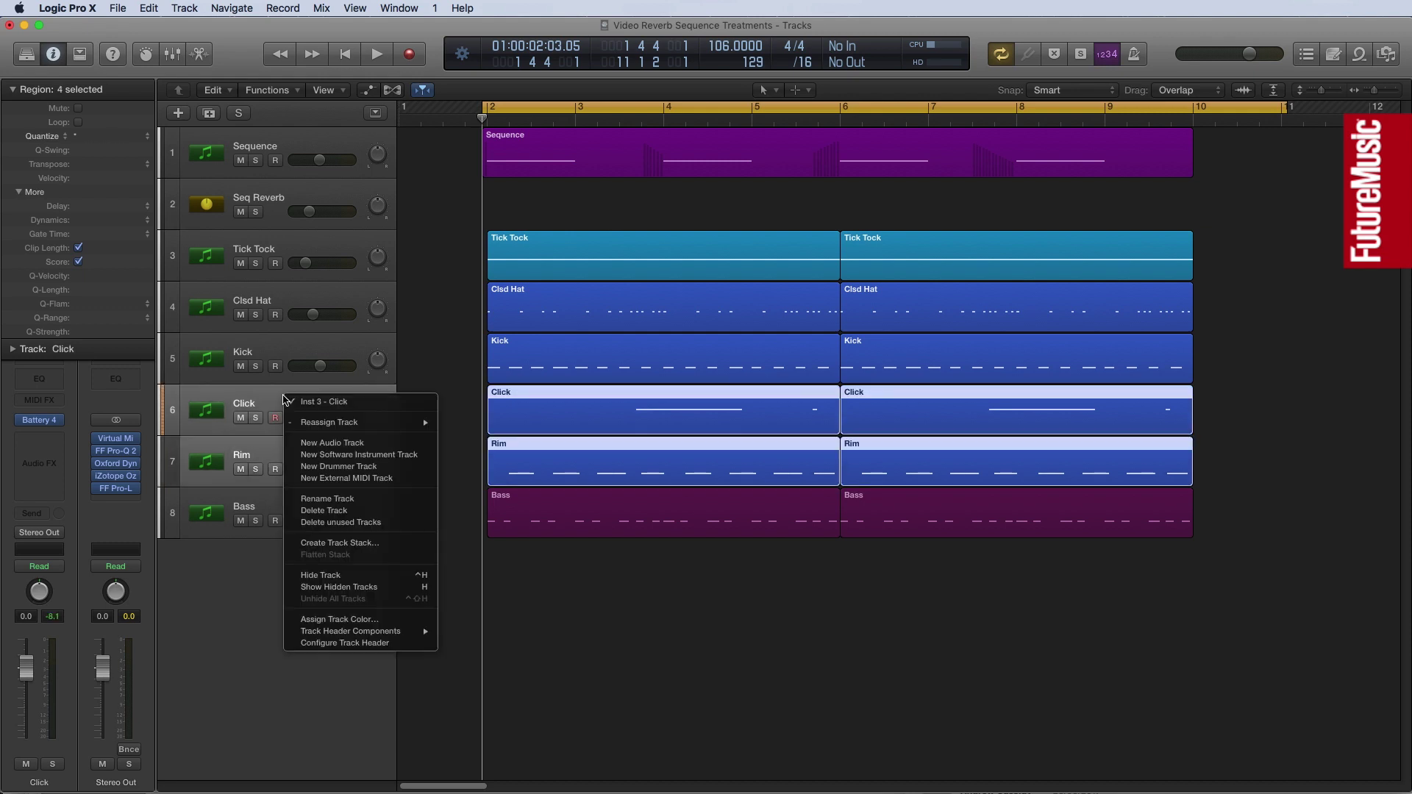
pyautogui.click(369, 544)
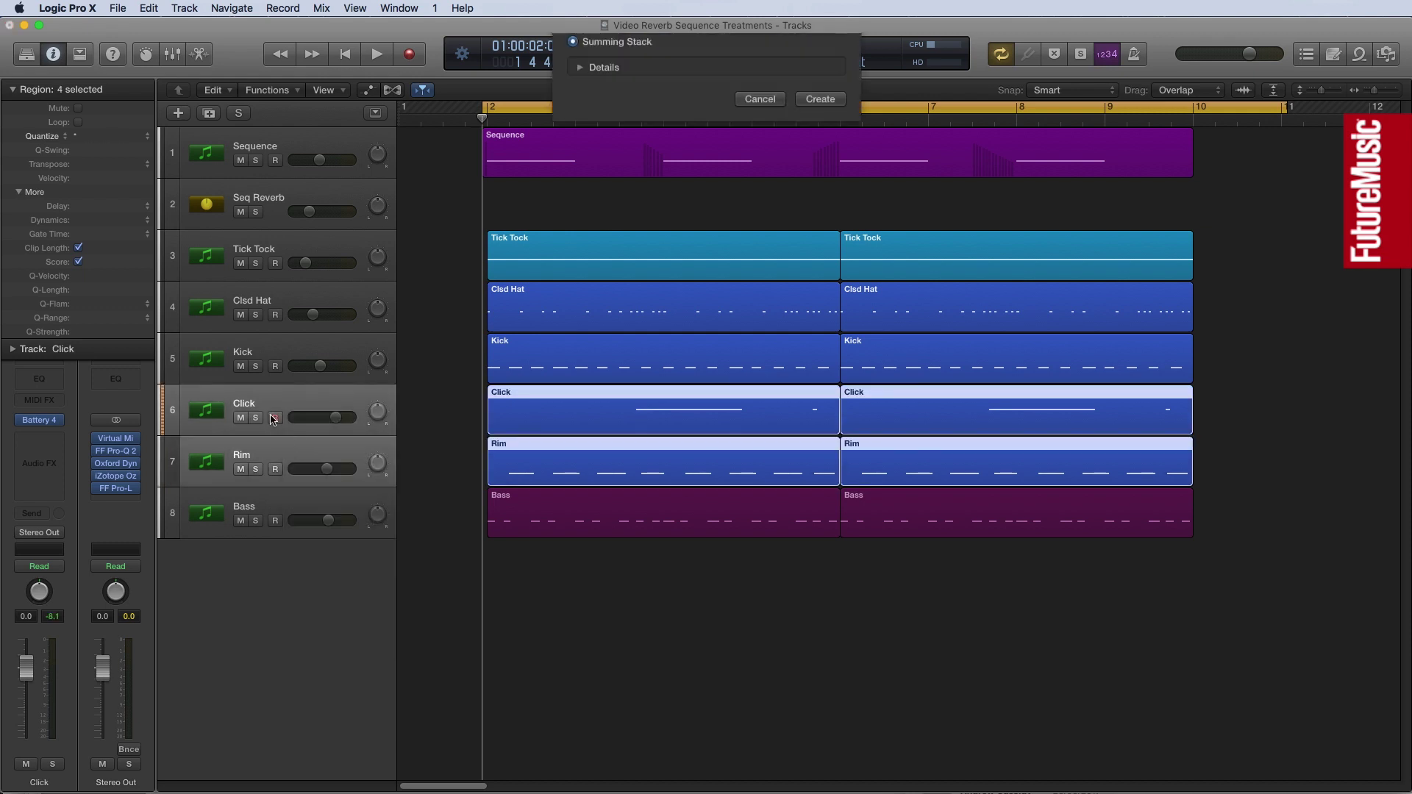
pyautogui.click(819, 146)
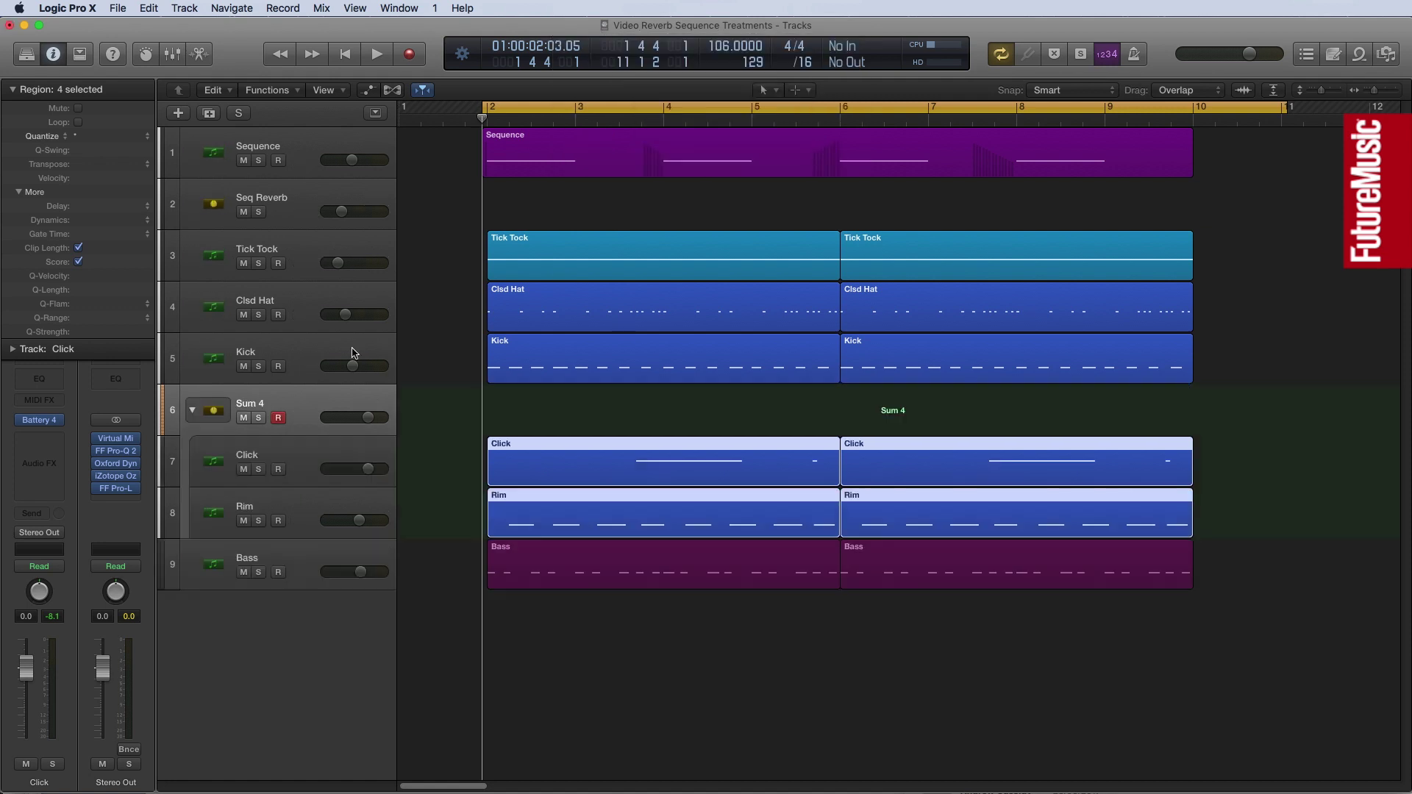
pyautogui.doubleClick(257, 403)
pyautogui.write('Click and Rim')
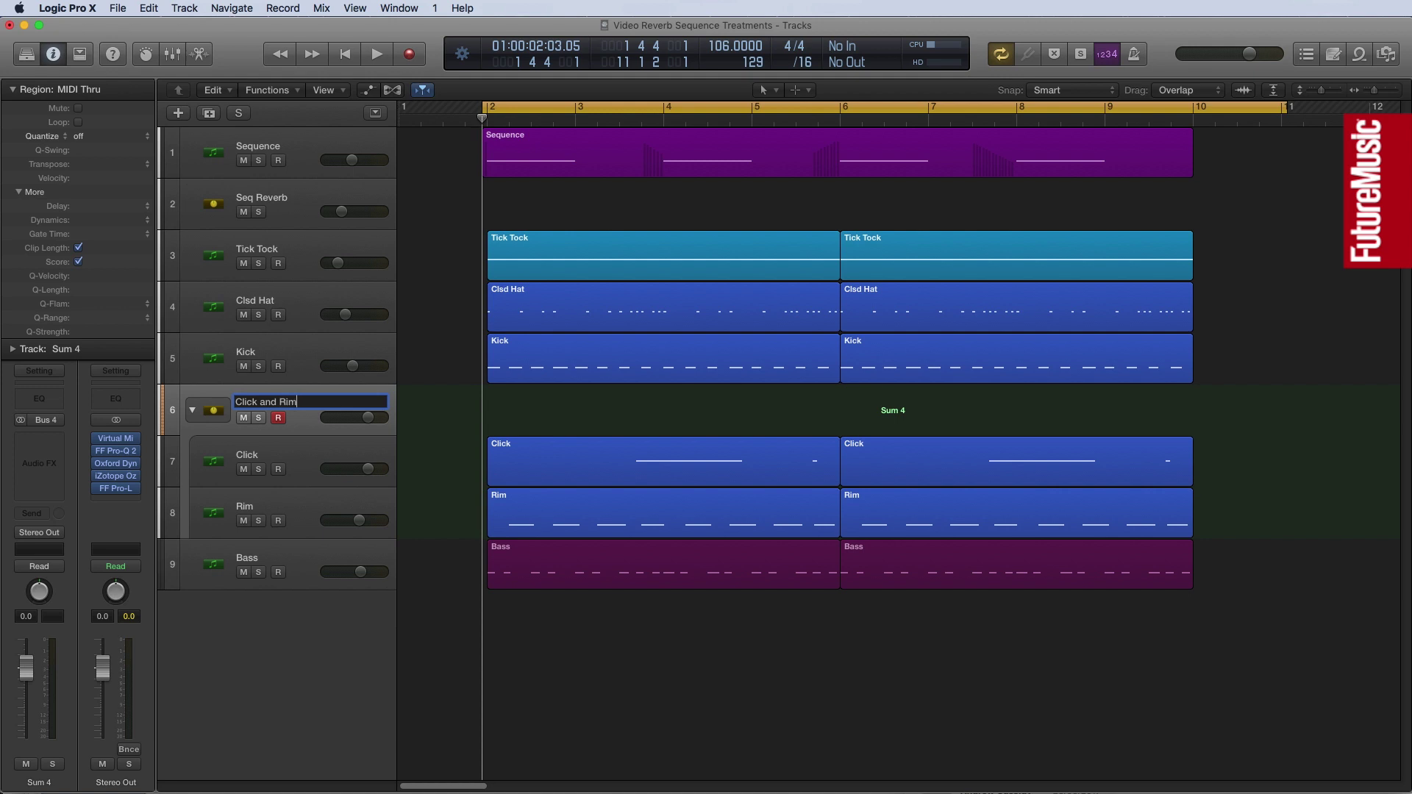
pyautogui.press('Return')
# - Collapse and solo the Click and Rim stack, then play it from the start
pyautogui.click(193, 410)
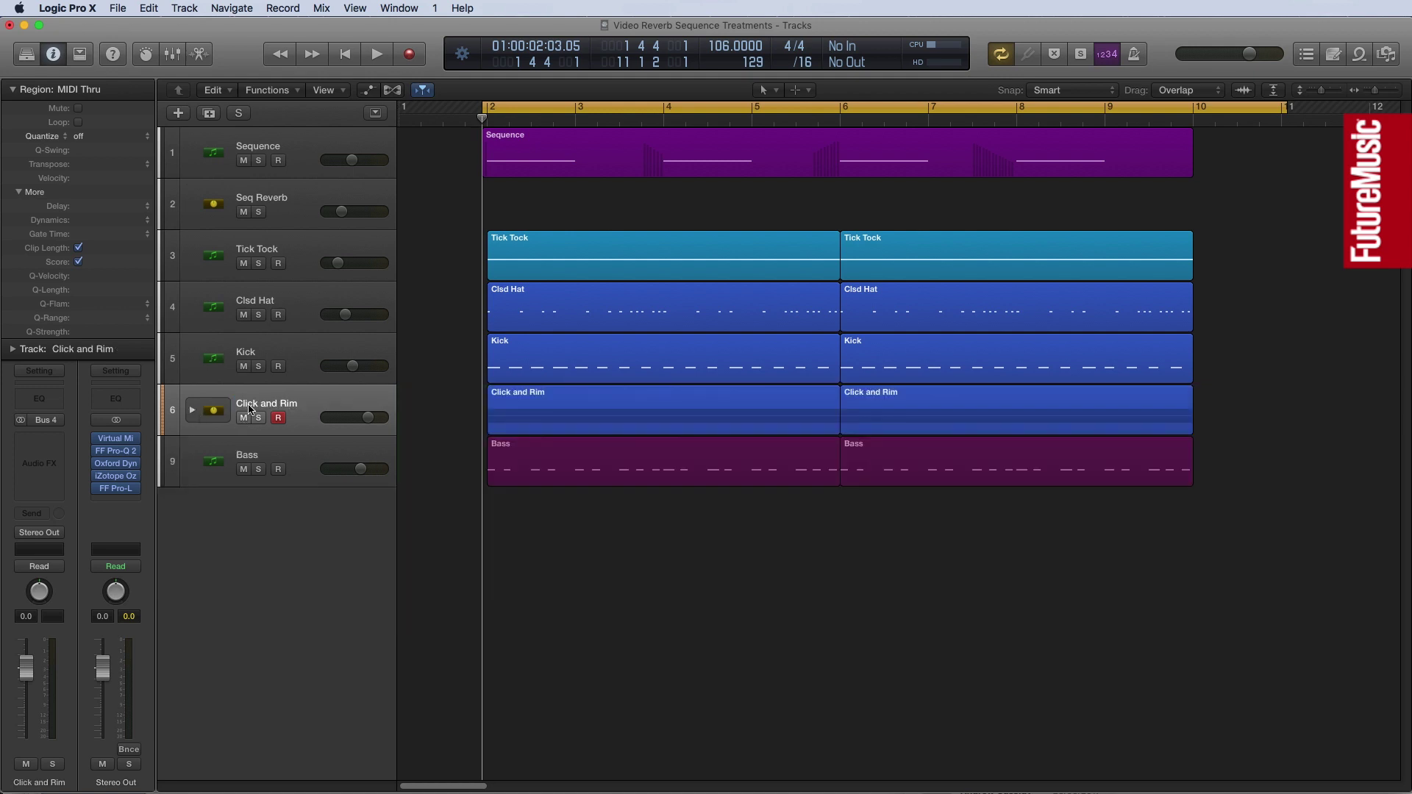
pyautogui.click(258, 418)
pyautogui.press('Return')
pyautogui.press('space')
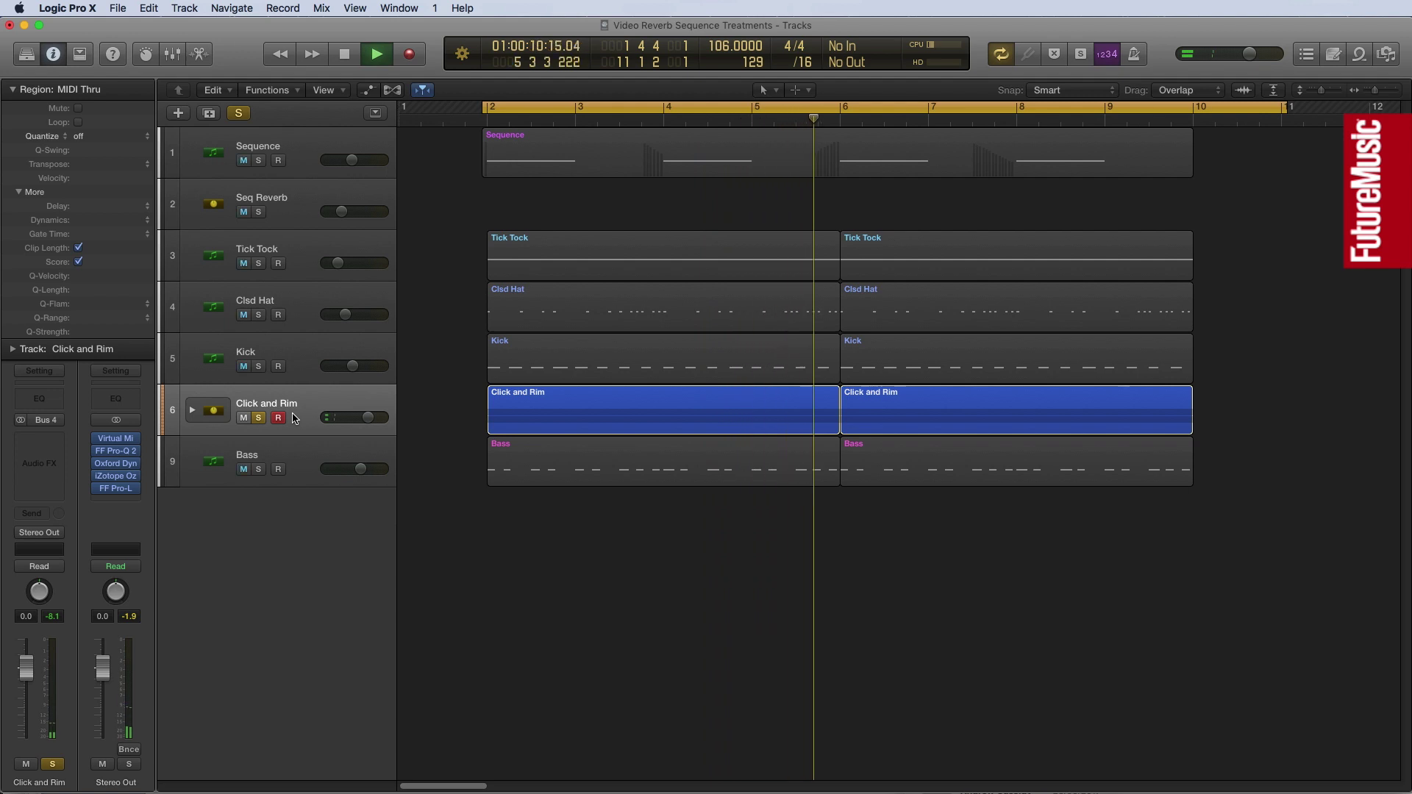
# - Stop playback and add a Bus 5 send on the Click and Rim stack, nudging the Bus 4 send level
pyautogui.press('space')
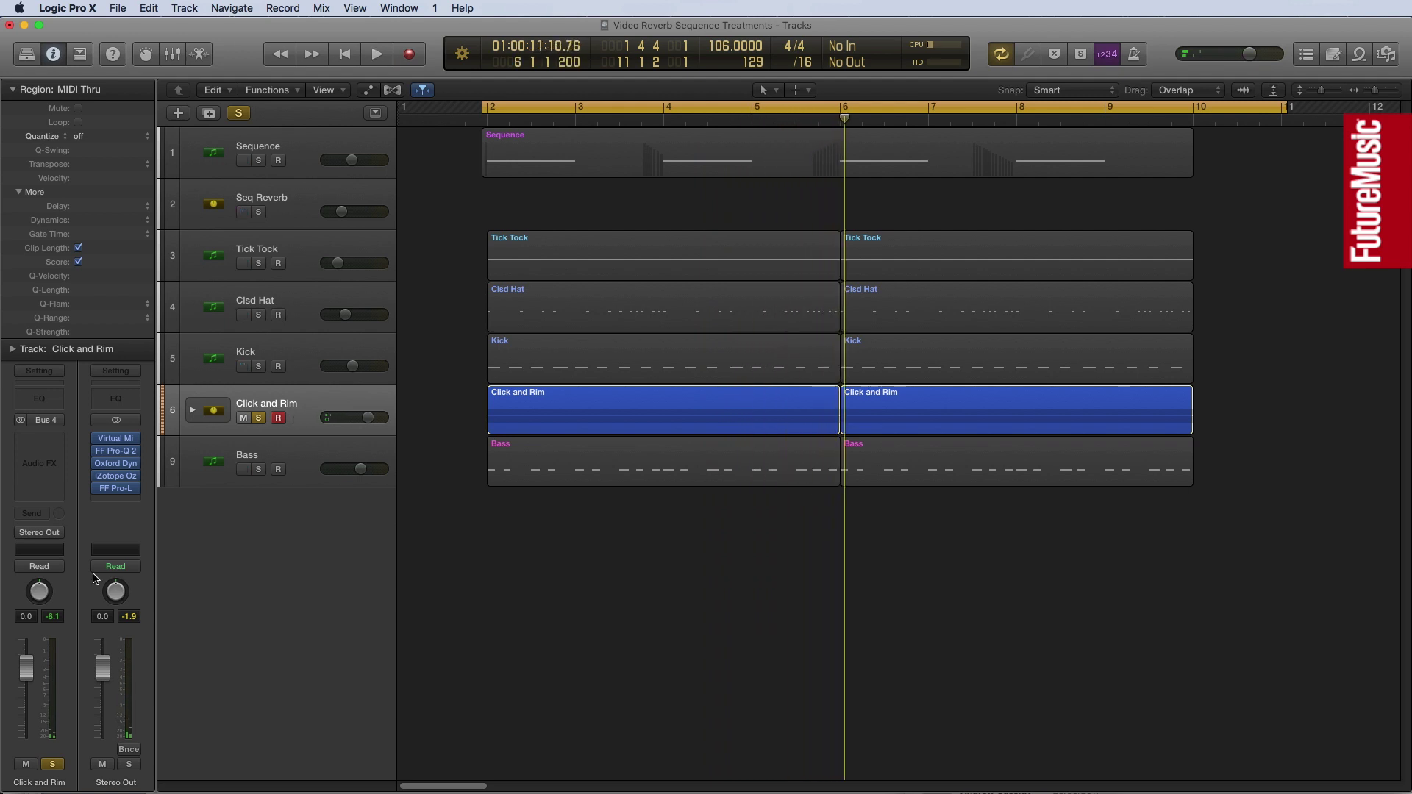
pyautogui.click(46, 515)
pyautogui.moveTo(52, 577)
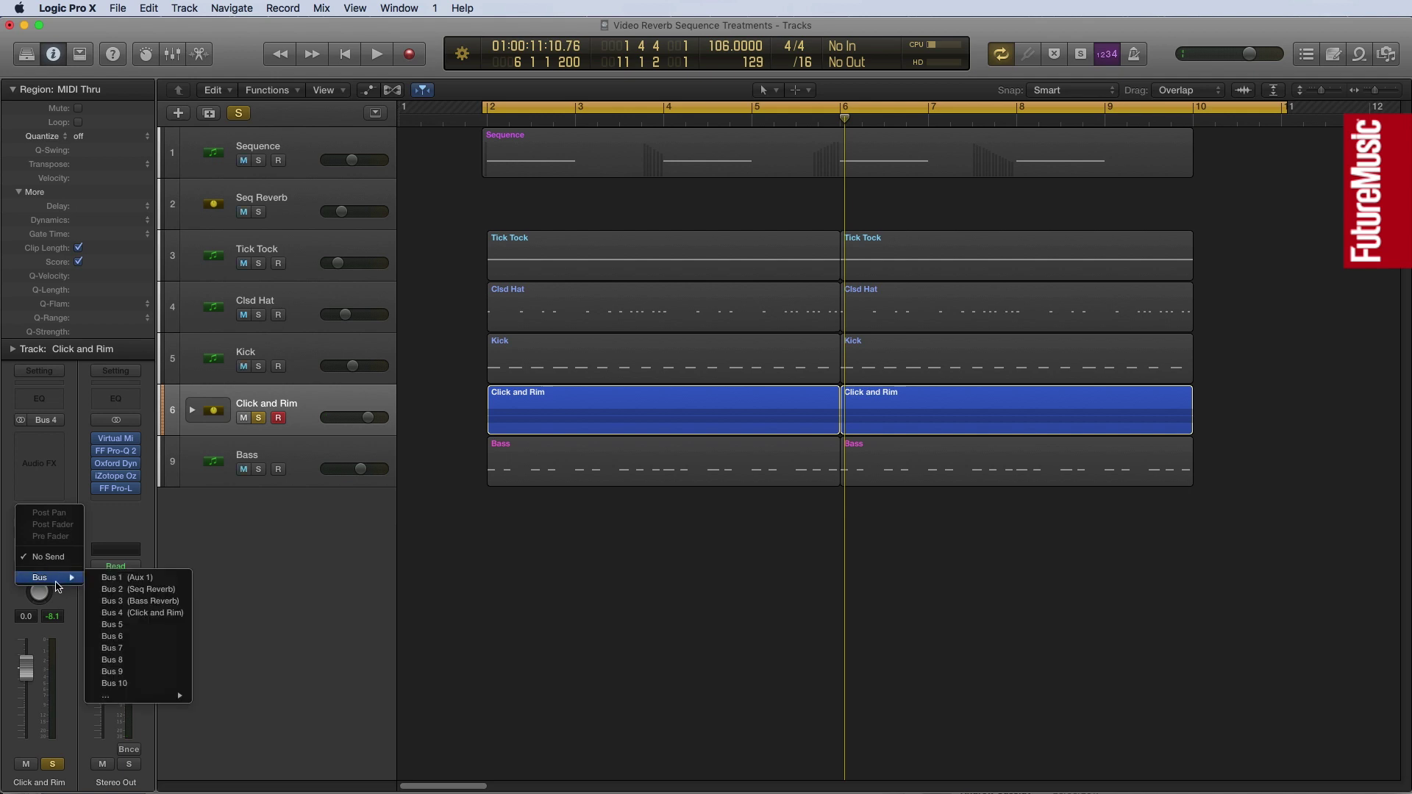
pyautogui.click(145, 632)
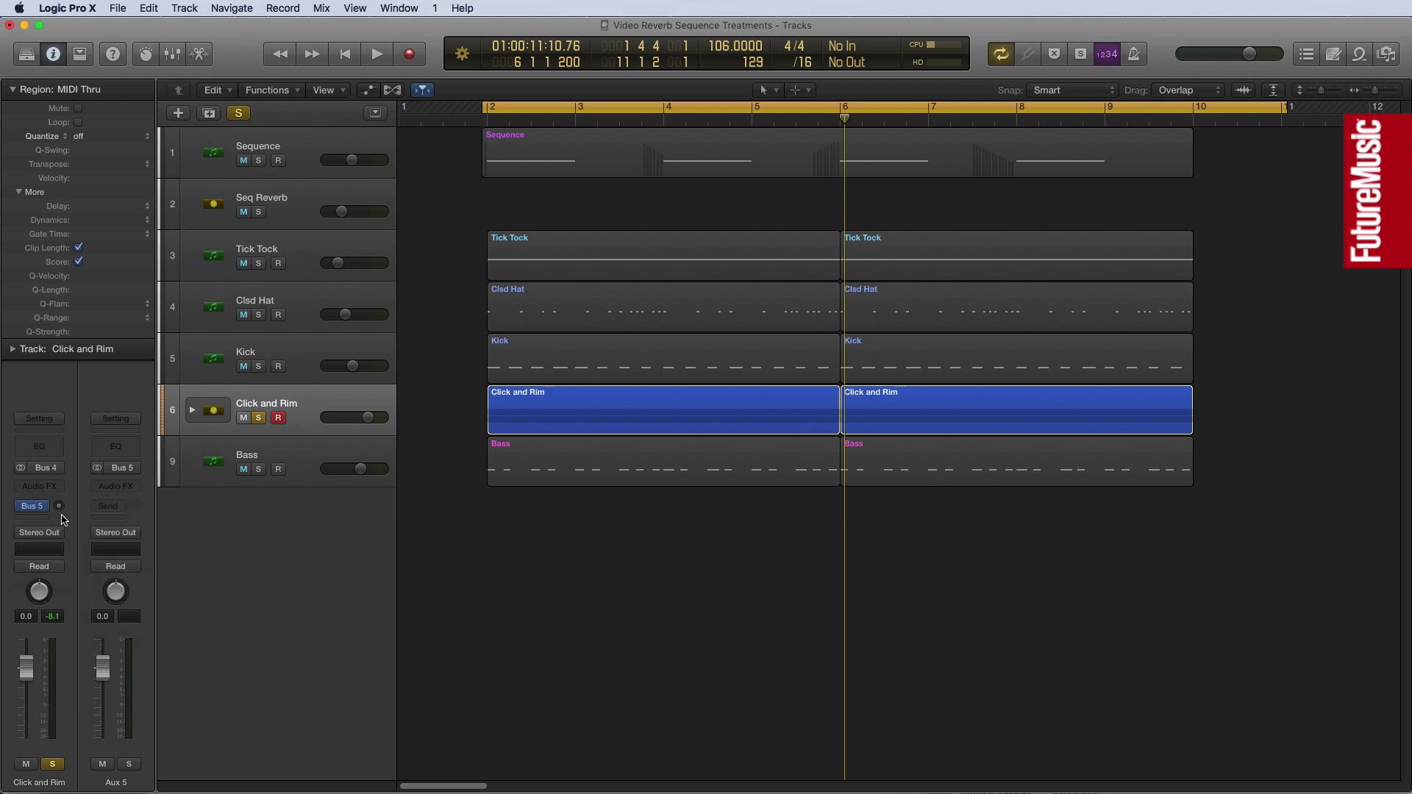
pyautogui.moveTo(58, 506); pyautogui.dragTo(58, 500)
# - Insert SparkVerb on Aux 5 and load its Vapour Verb preset
pyautogui.click(136, 491)
pyautogui.moveTo(147, 700)
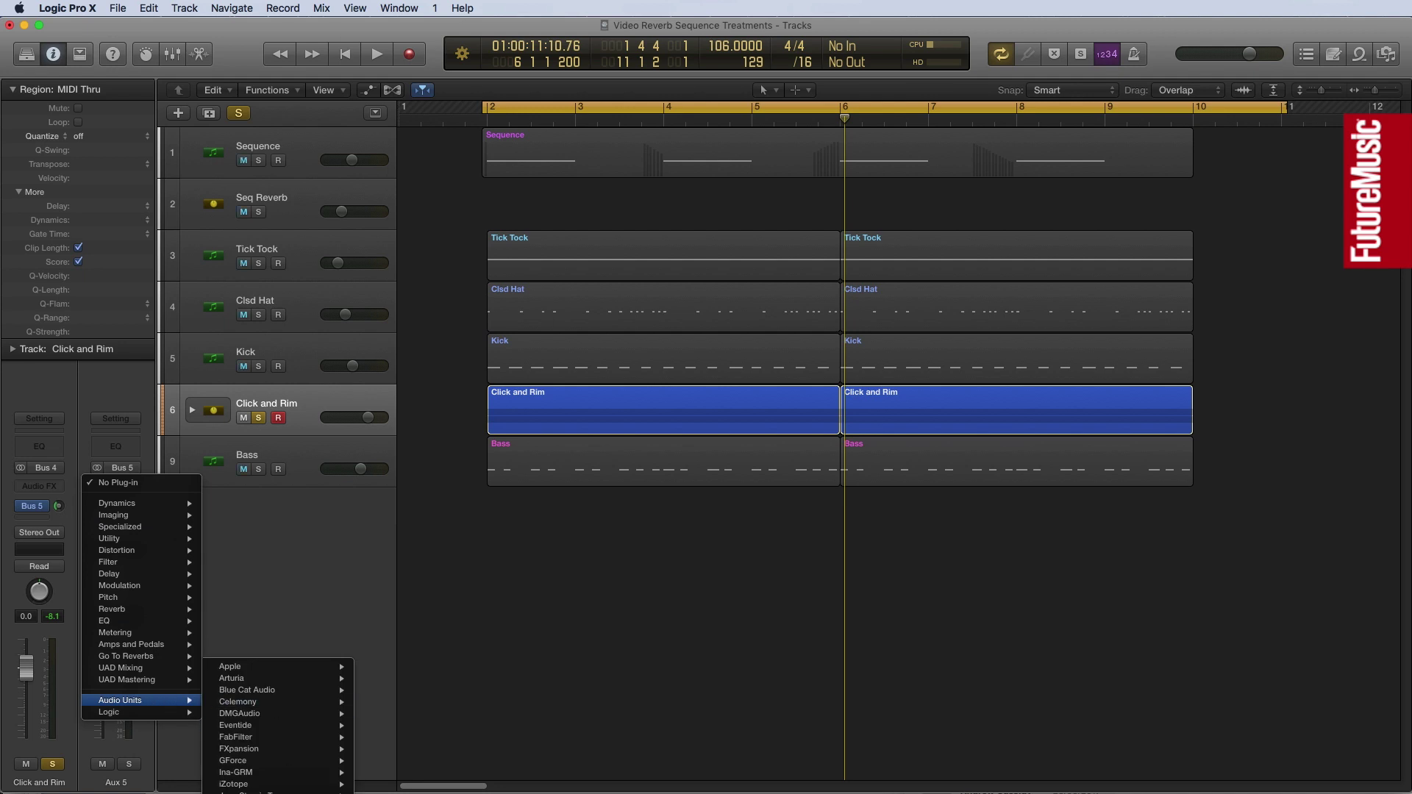
pyautogui.click(375, 112)
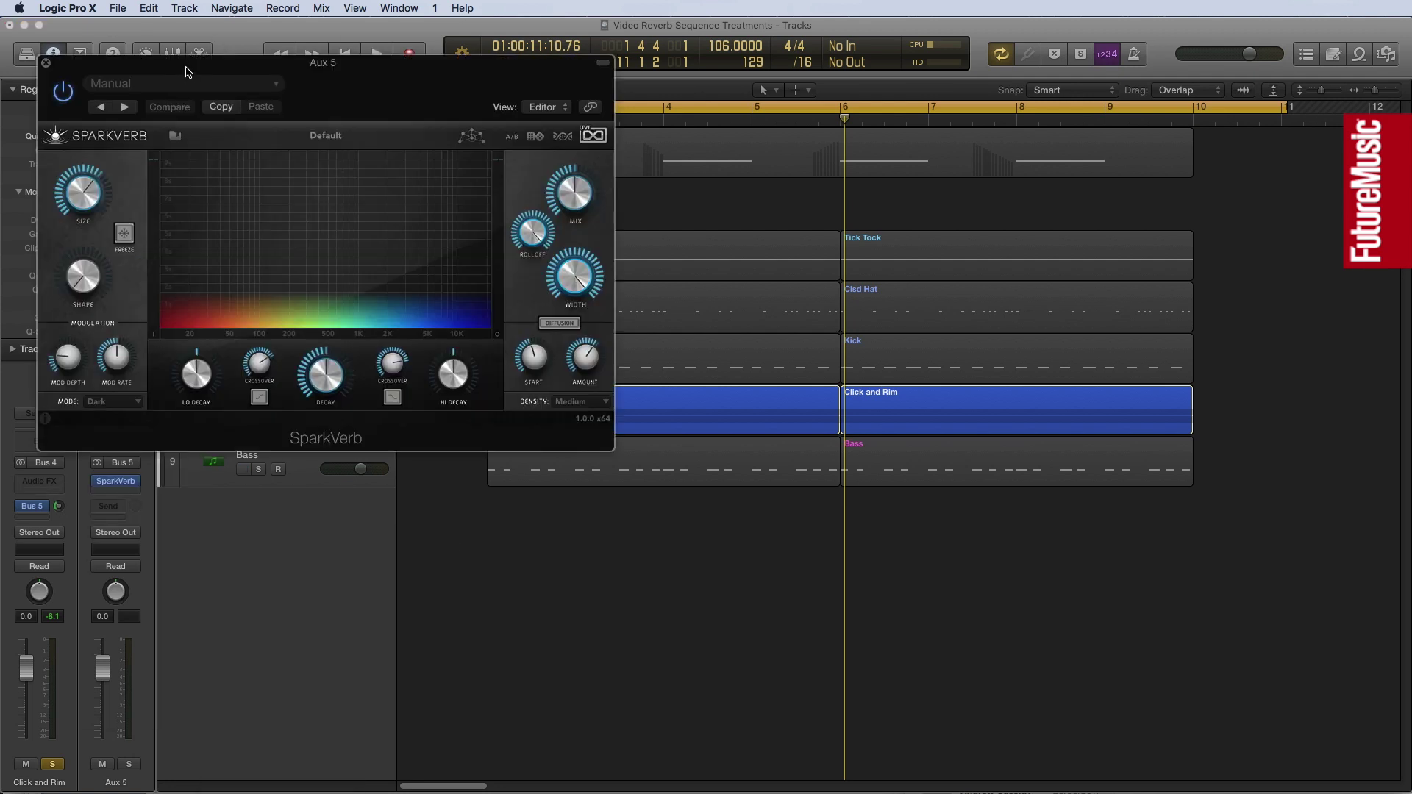
pyautogui.moveTo(186, 71); pyautogui.dragTo(820, 221)
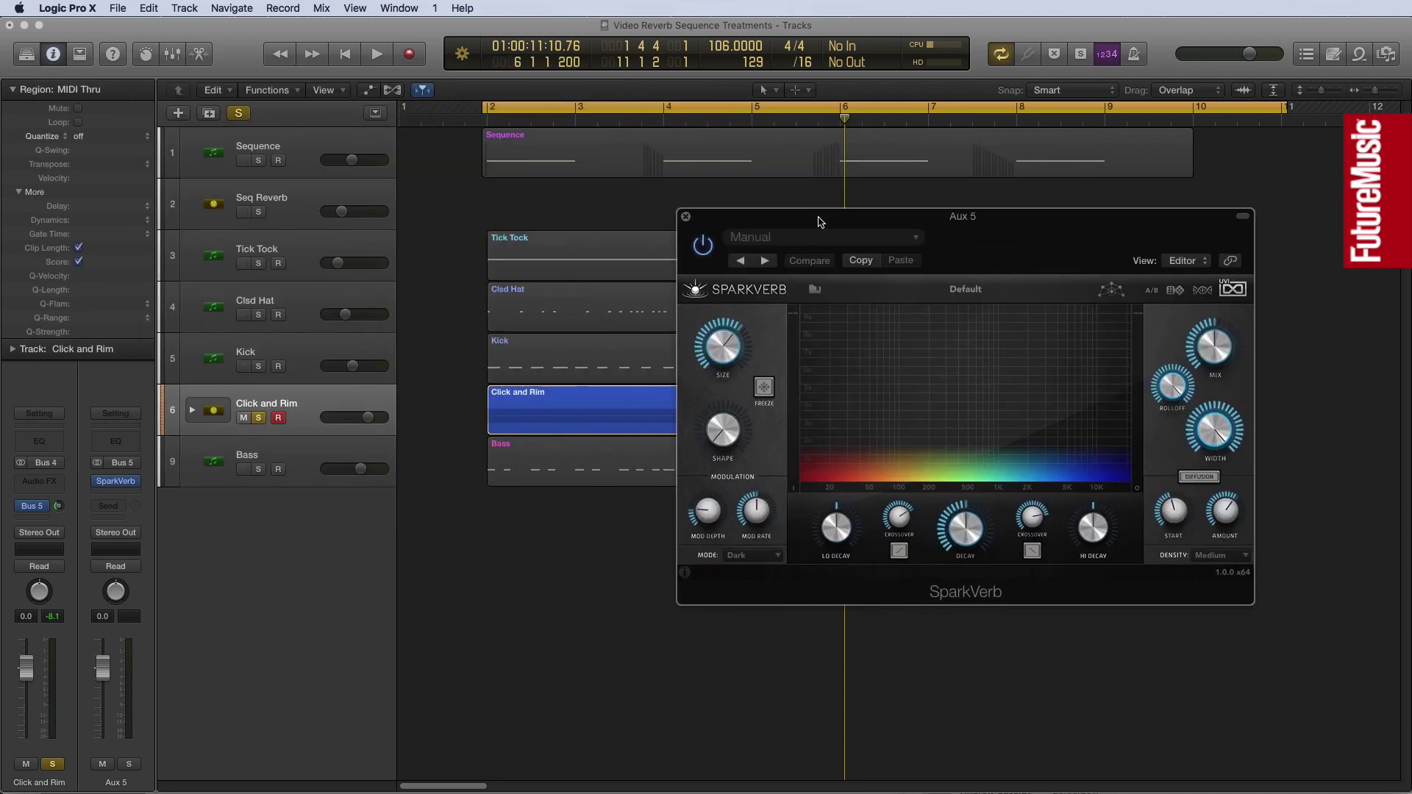
pyautogui.click(814, 289)
pyautogui.moveTo(864, 403)
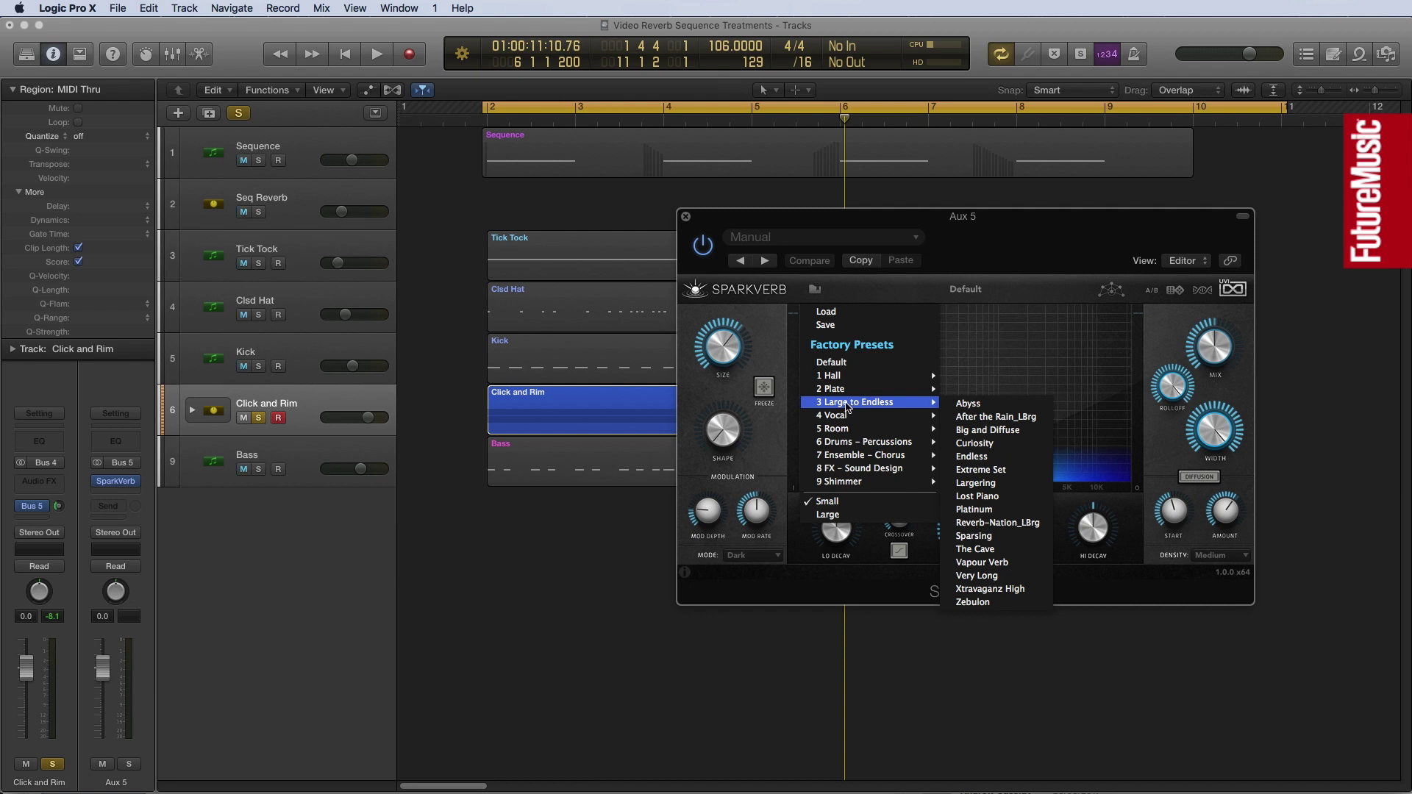
pyautogui.click(981, 563)
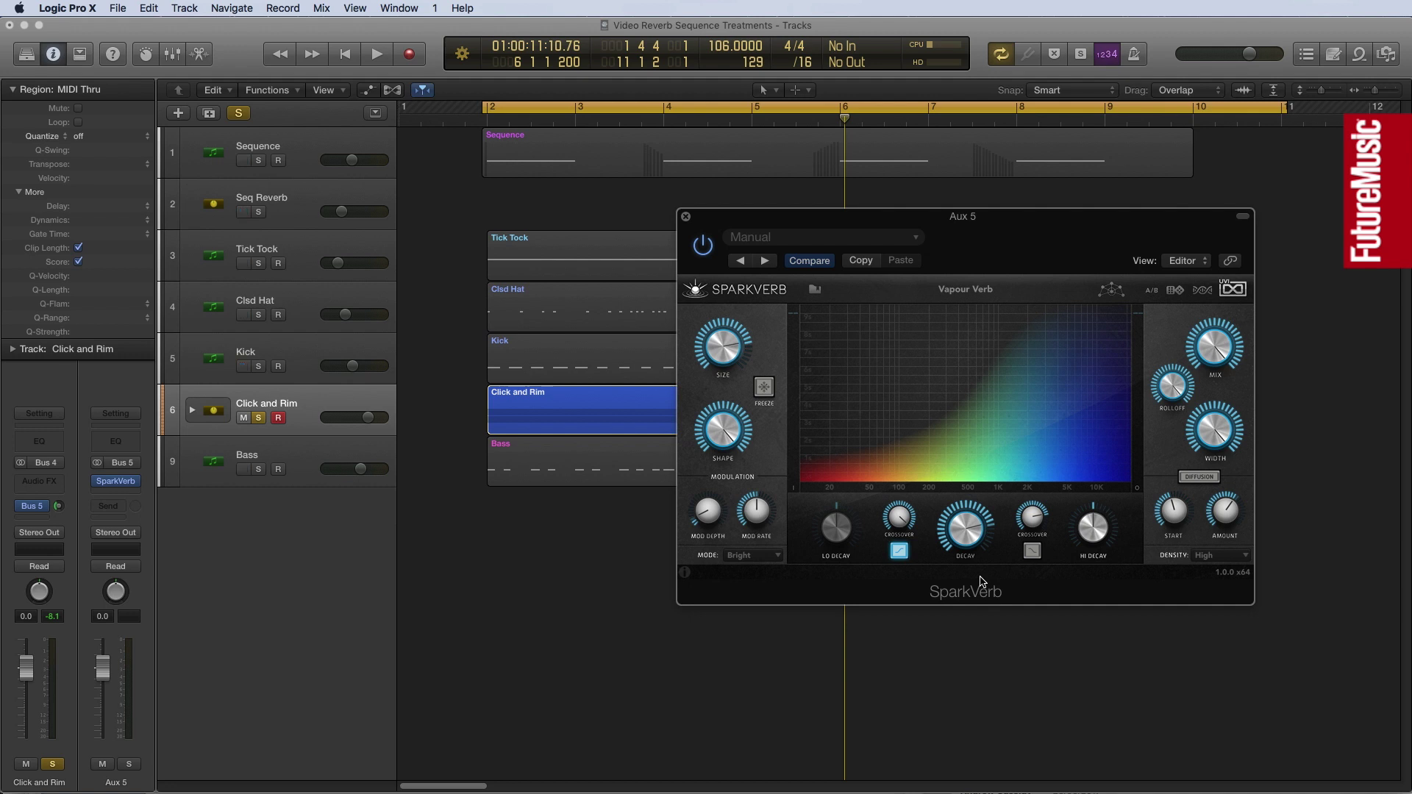
pyautogui.moveTo(919, 338)
# - Select the Click and Rim regions and play them briefly to hear the reverb
pyautogui.click(298, 399)
pyautogui.hotkey('shift', 'space')
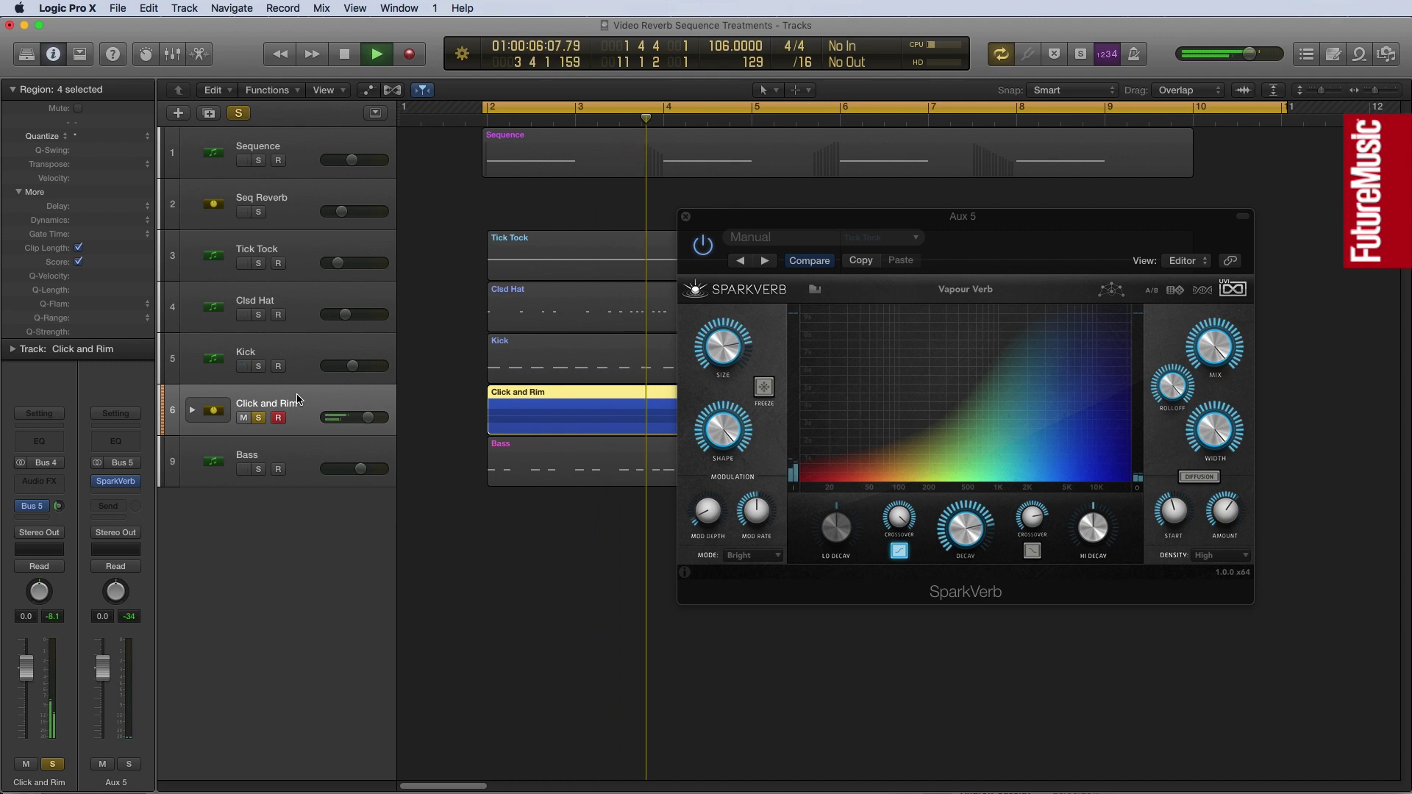
pyautogui.press('space')
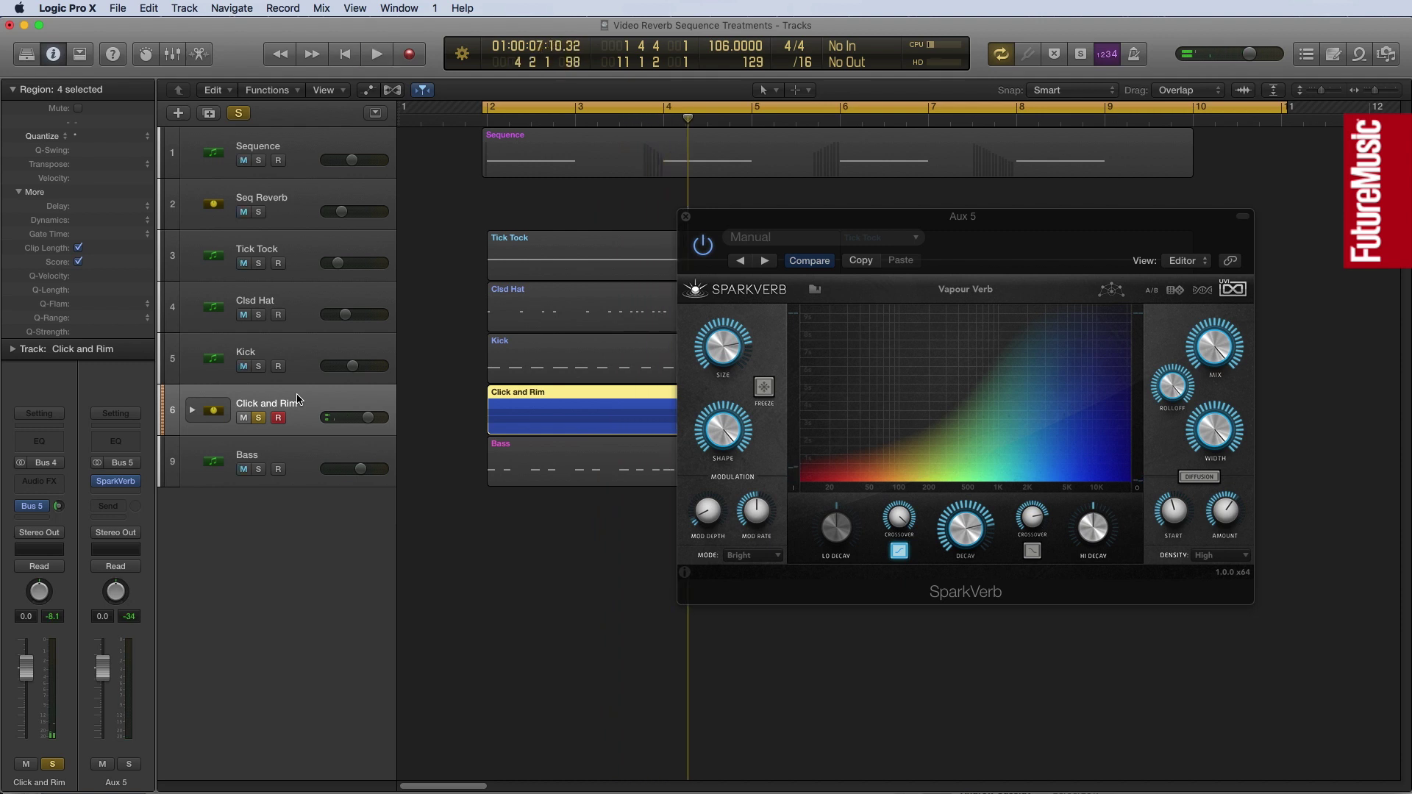
# - Show SparkVerb's Preset Voyager map and blend between nearby presets
pyautogui.moveTo(721, 370)
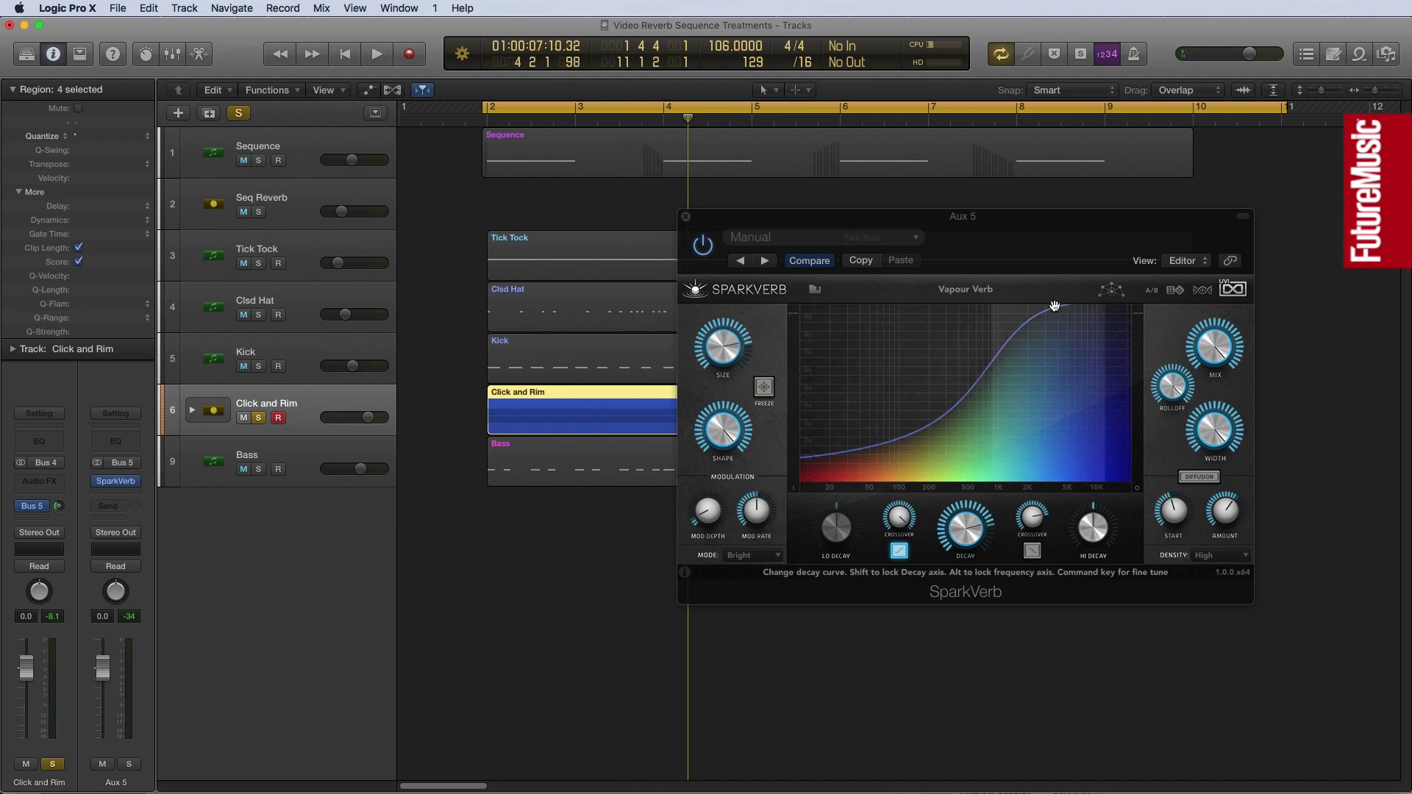
pyautogui.click(1111, 292)
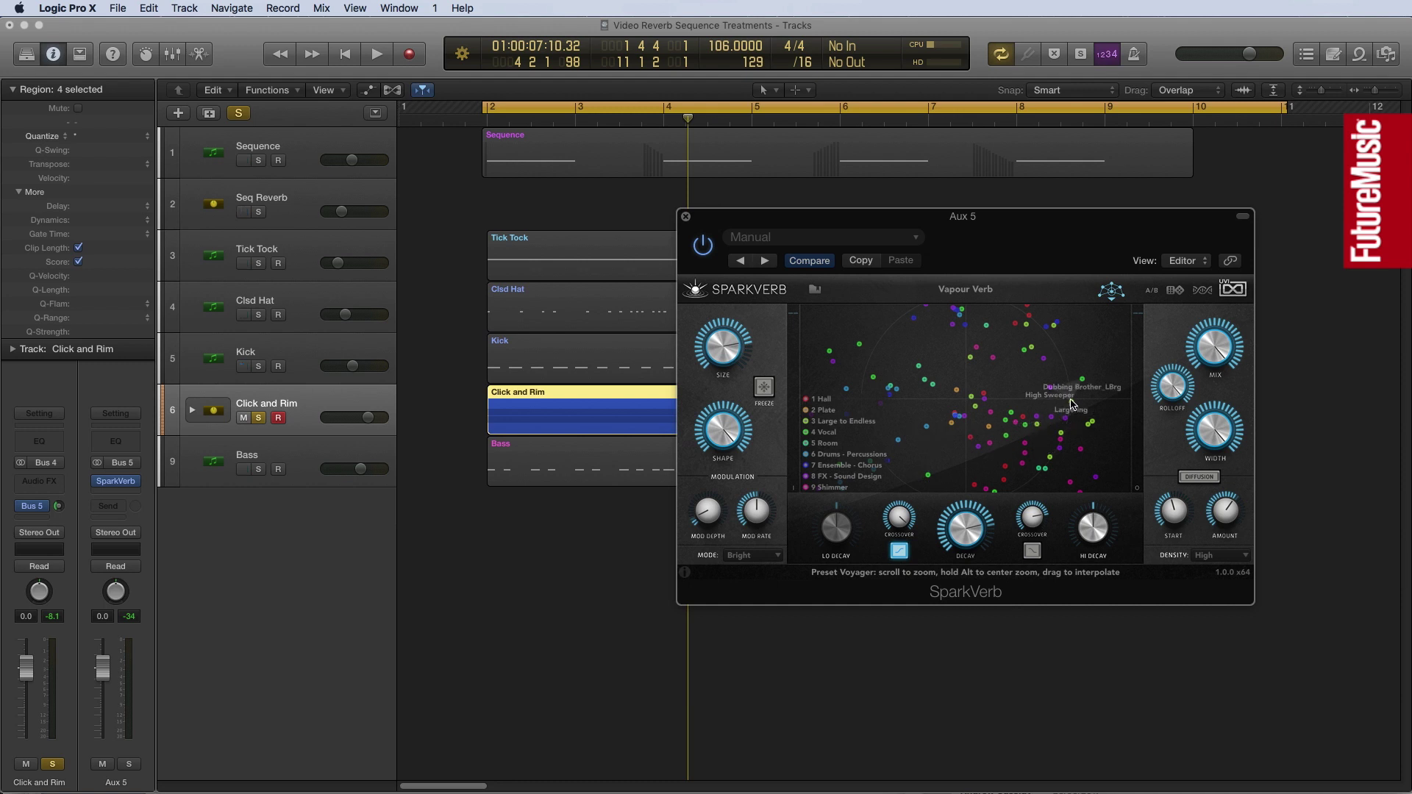
pyautogui.moveTo(1071, 403); pyautogui.dragTo(1058, 379)
# - Audition the mix while blending presets again on the Voyager map, ending in Lo-Fi mode, then stop
pyautogui.click(303, 401)
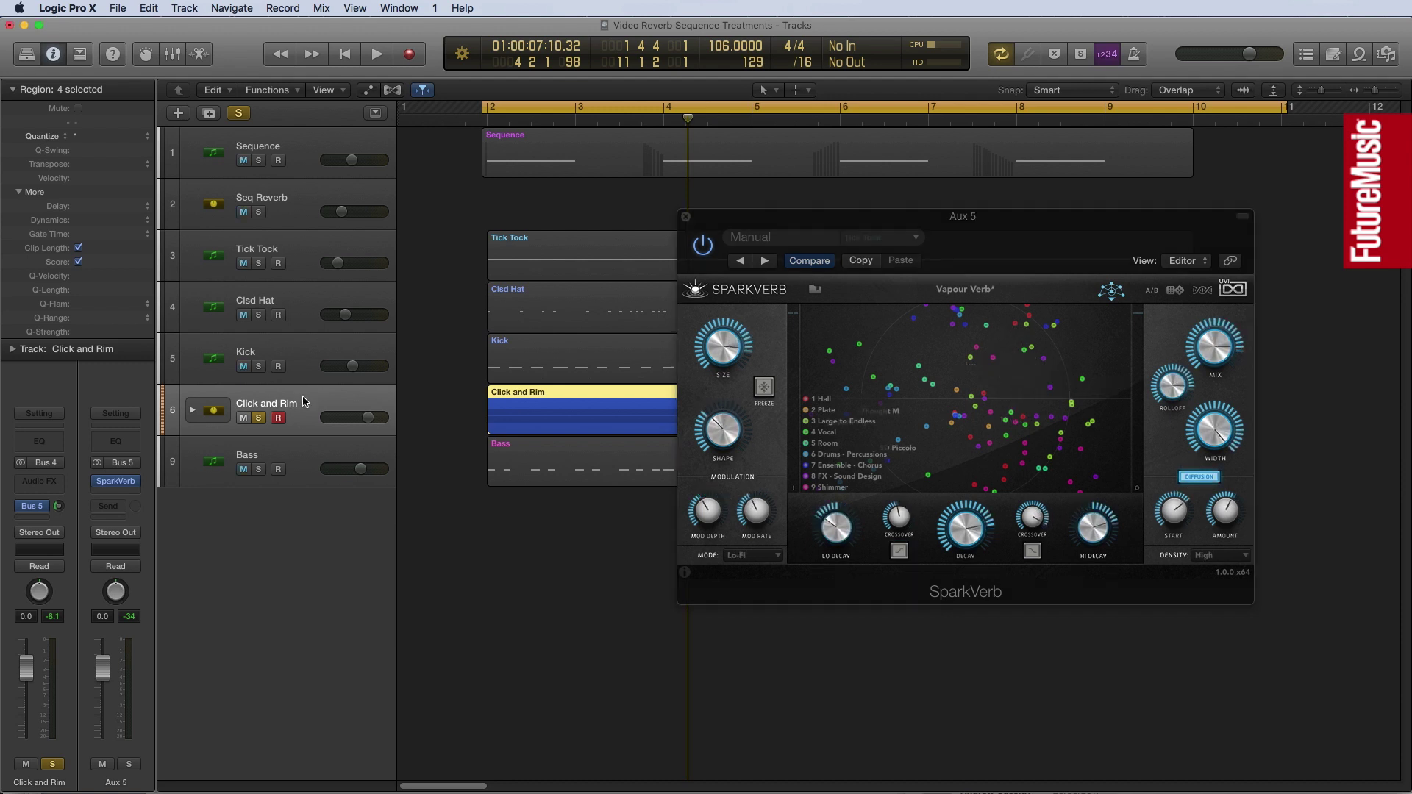
pyautogui.press('space')
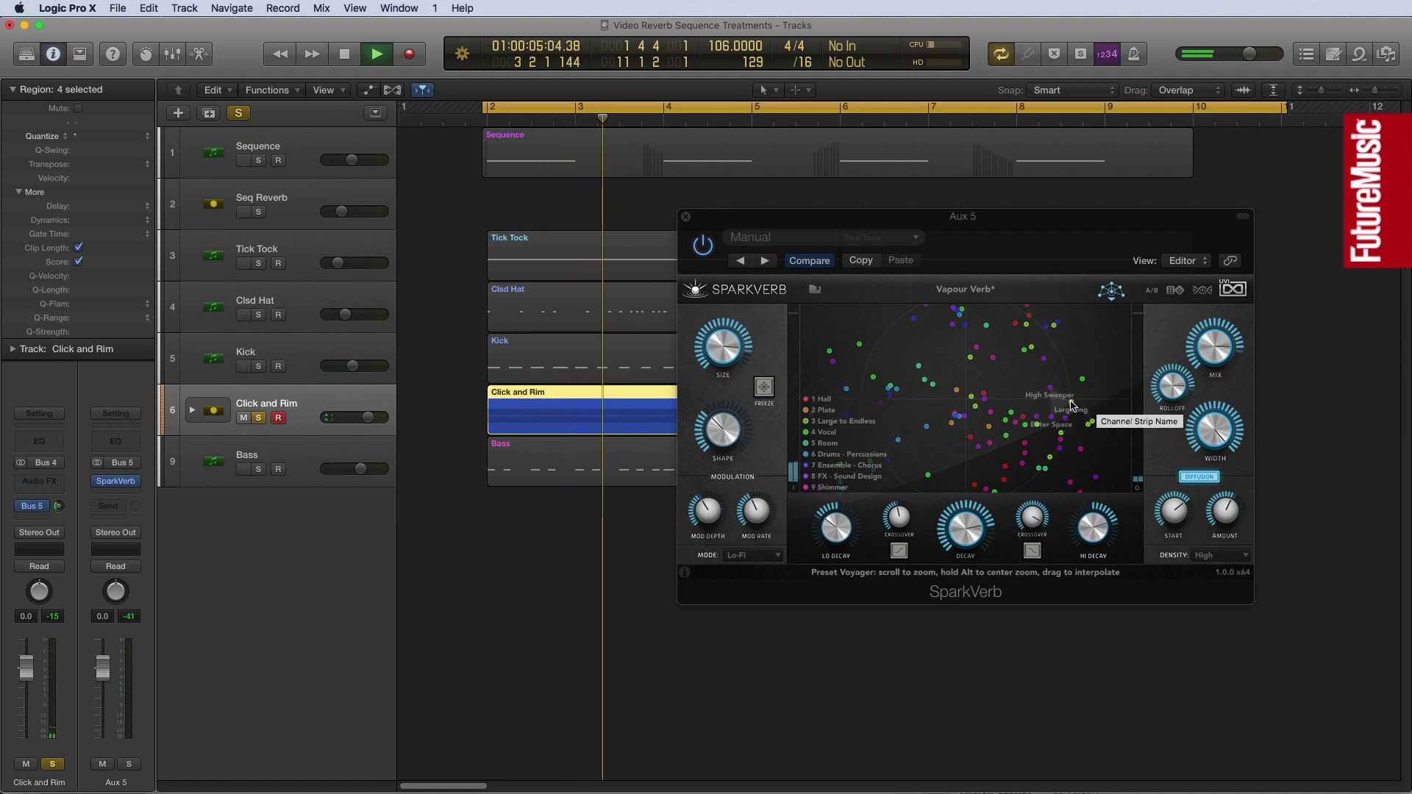
pyautogui.moveTo(1071, 404); pyautogui.dragTo(1051, 354)
pyautogui.press('space')
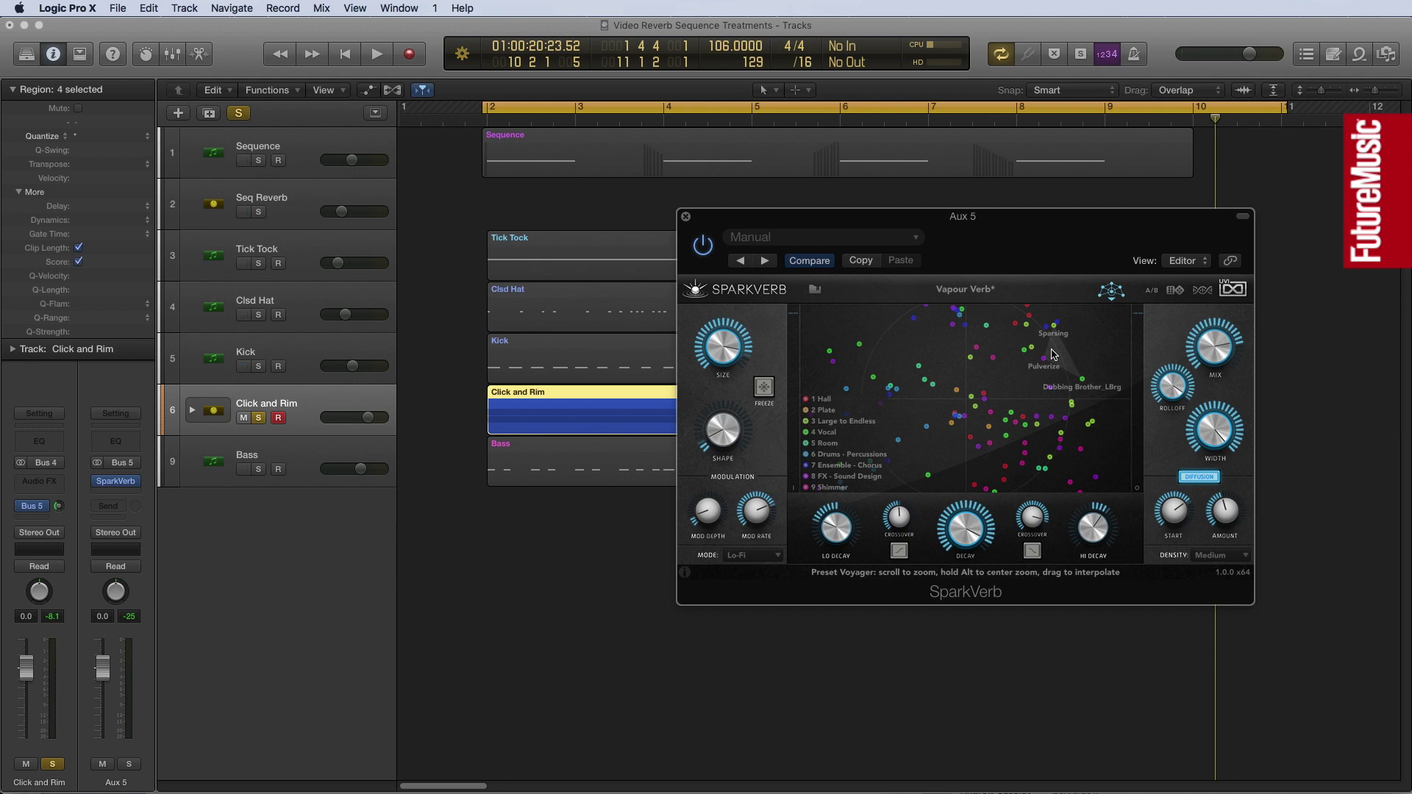
# - Unsolo Click and Rim, play the full mix, and lower SparkVerb's decay to about 6.60 s
pyautogui.click(260, 419)
pyautogui.press('space')
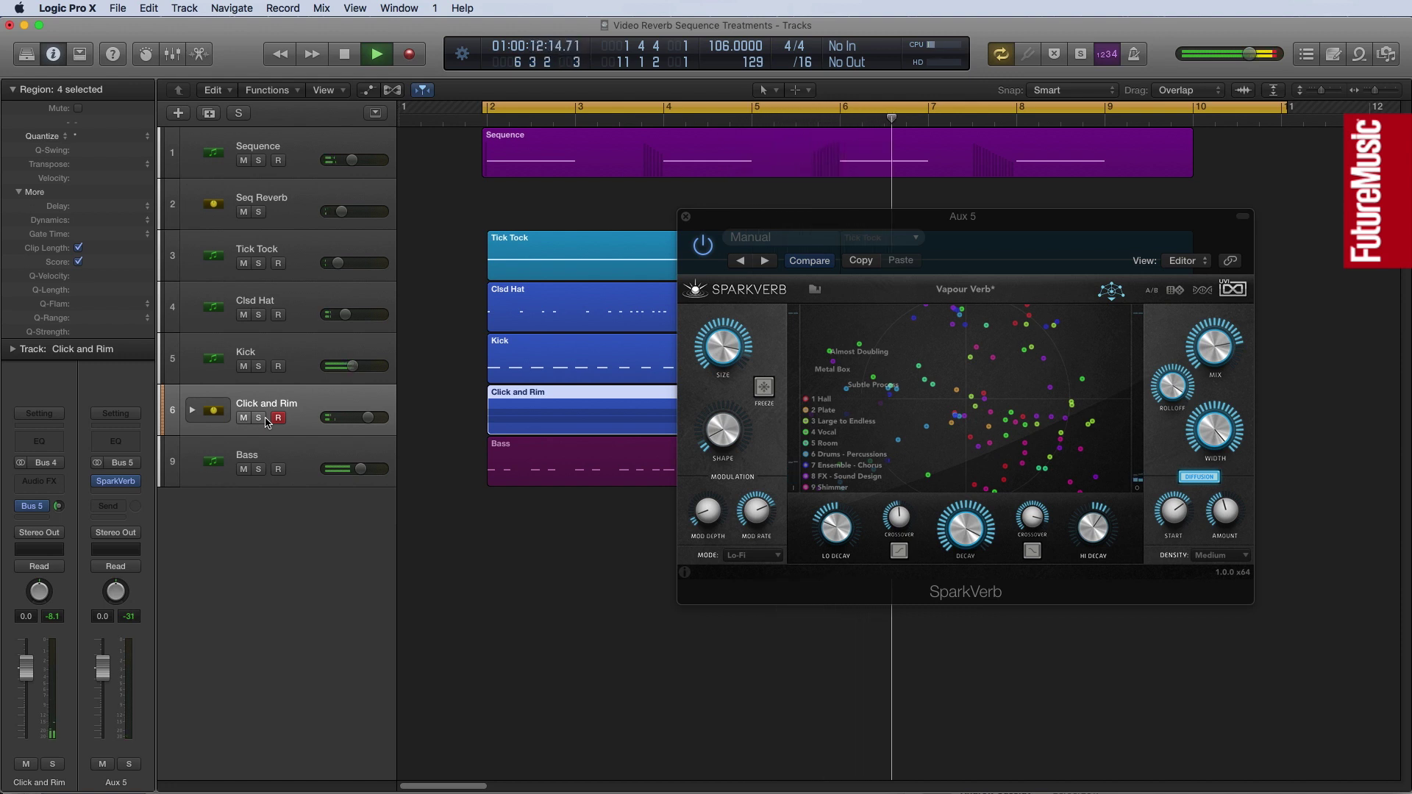
pyautogui.moveTo(960, 510)
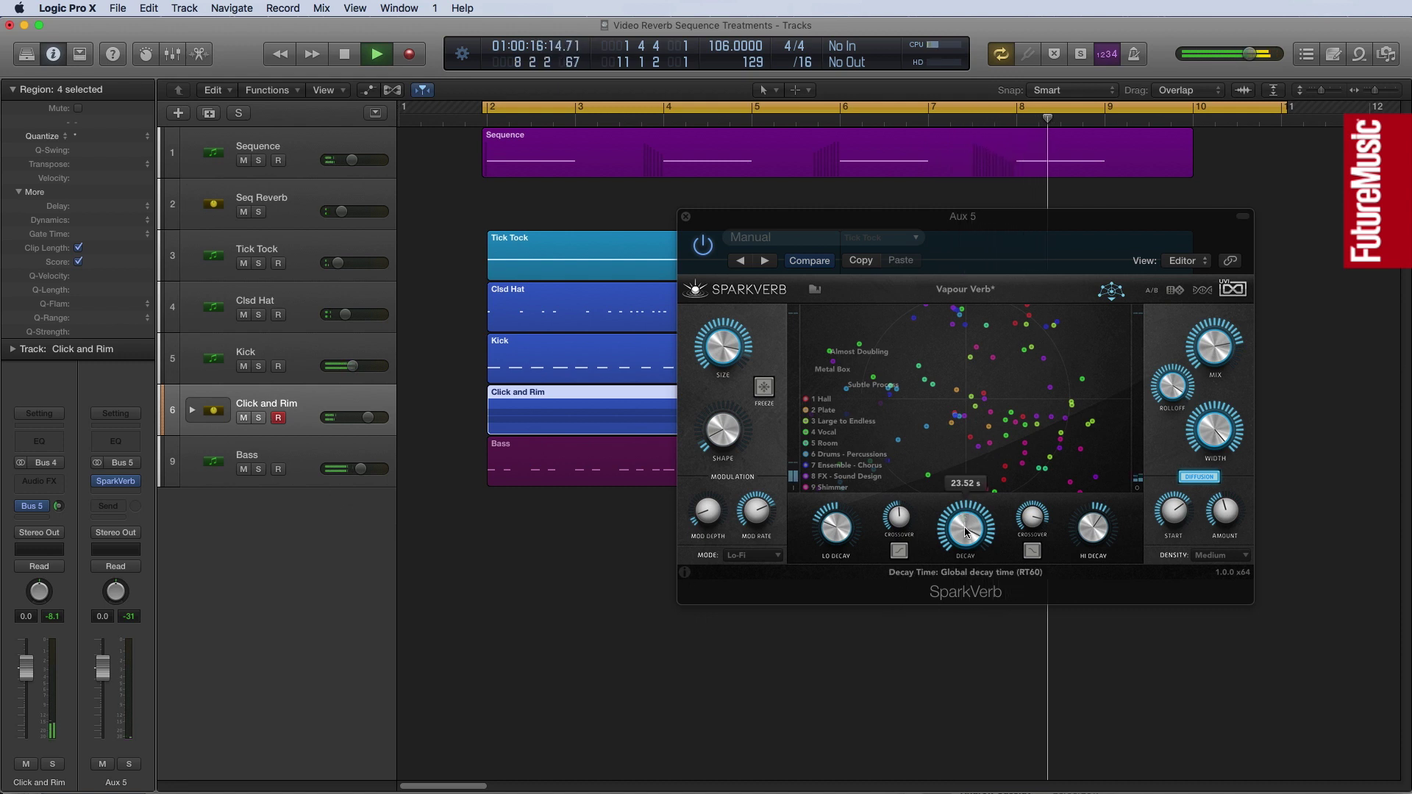
pyautogui.moveTo(965, 525); pyautogui.dragTo(956, 579)
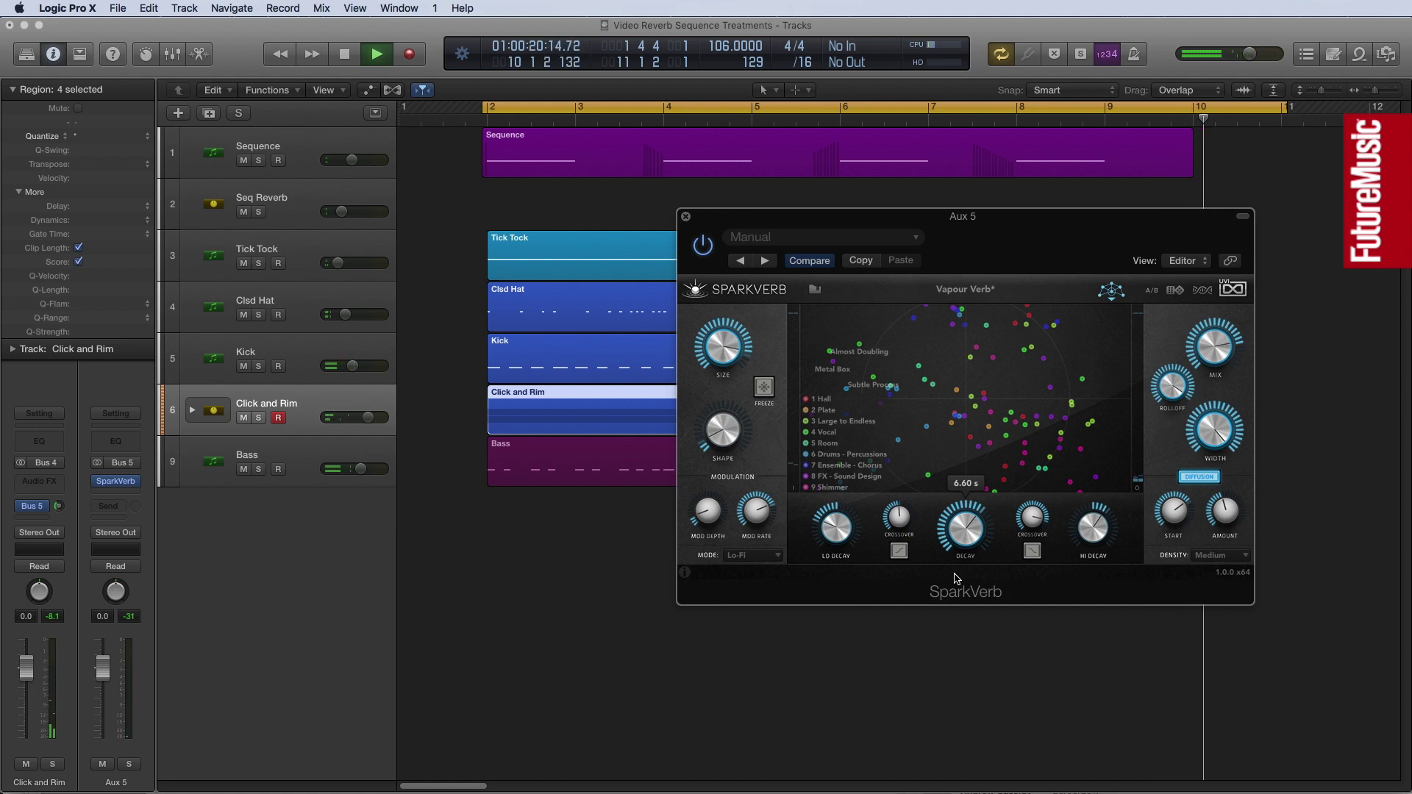
# - Stop, rewind to bar 2, deselect all regions, and replay the arrangement
pyautogui.press('space')
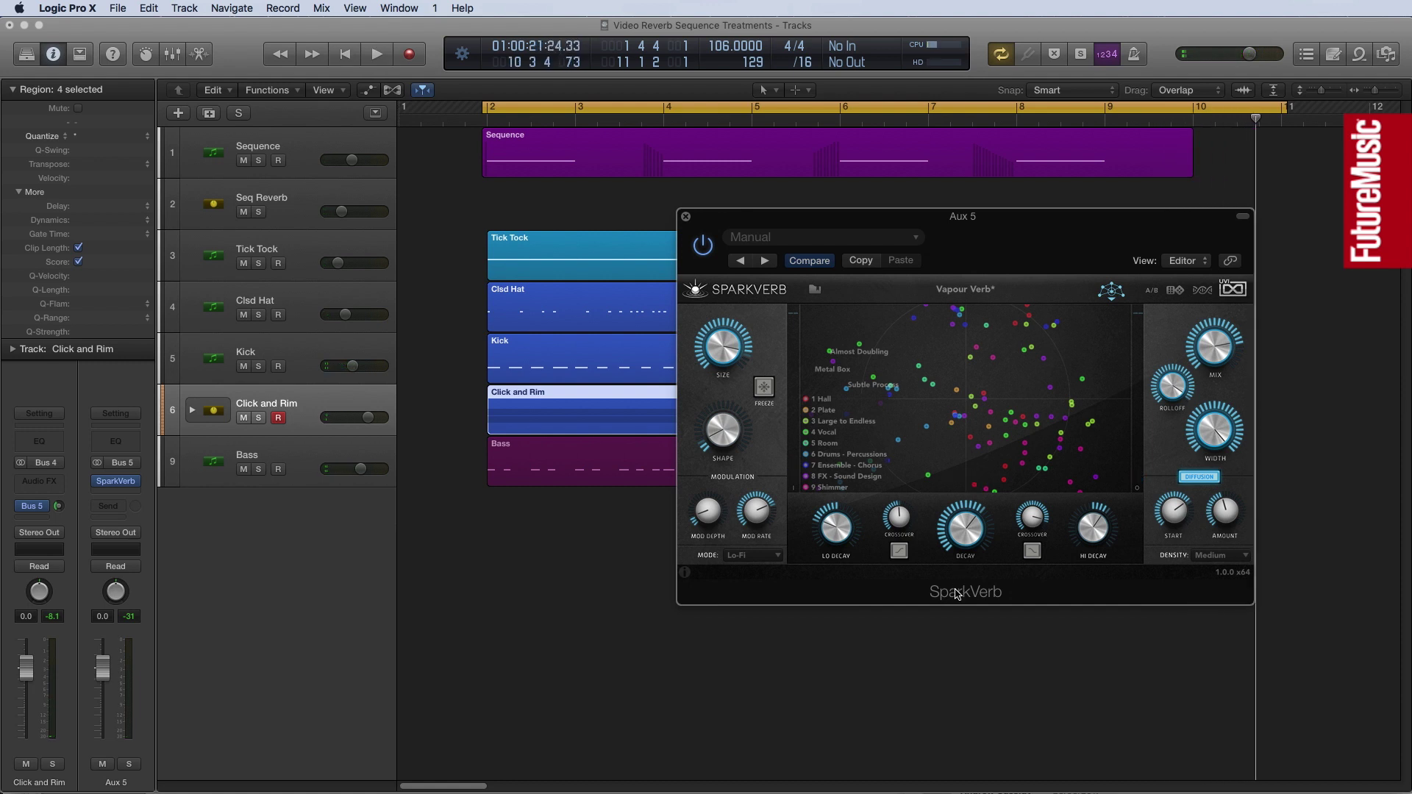
pyautogui.press('Return')
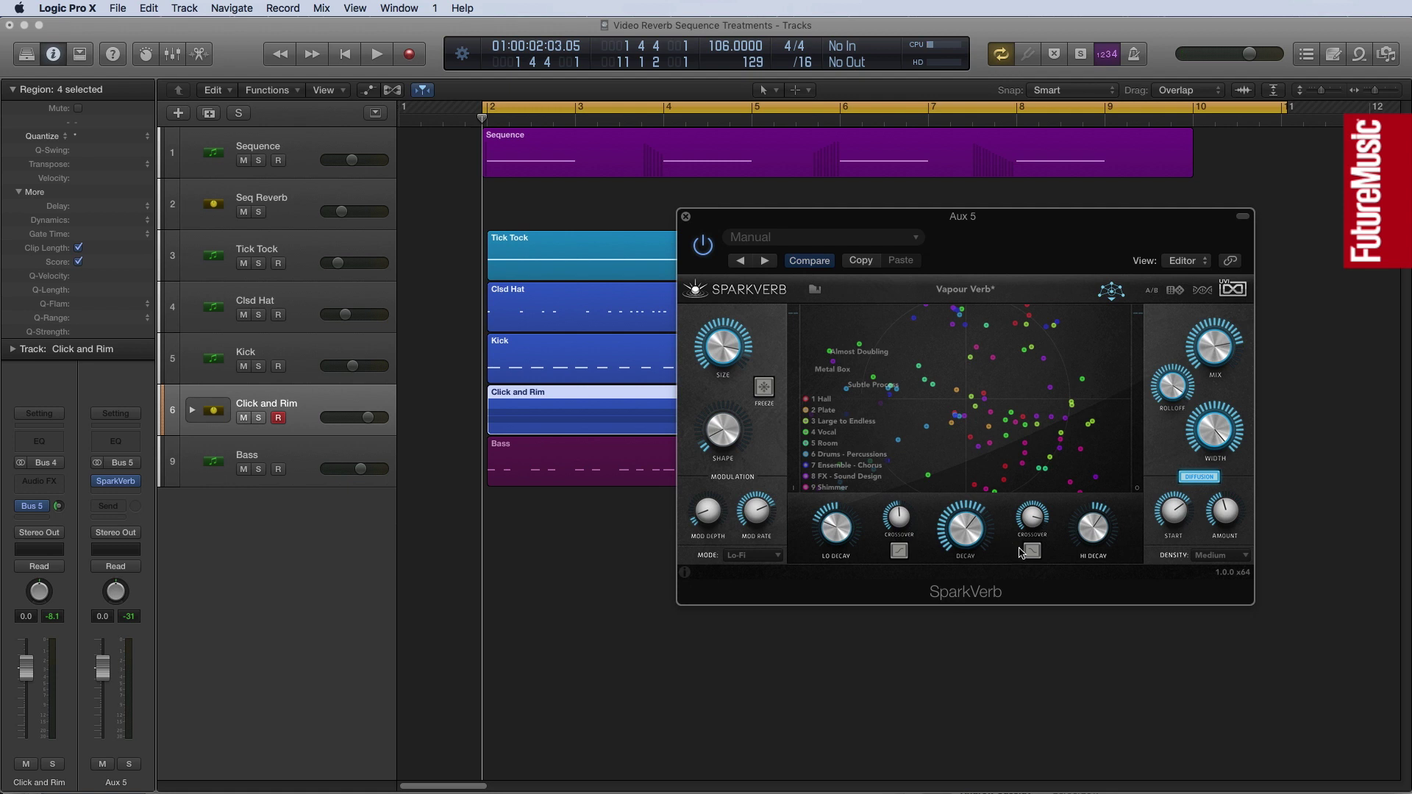
pyautogui.moveTo(966, 545)
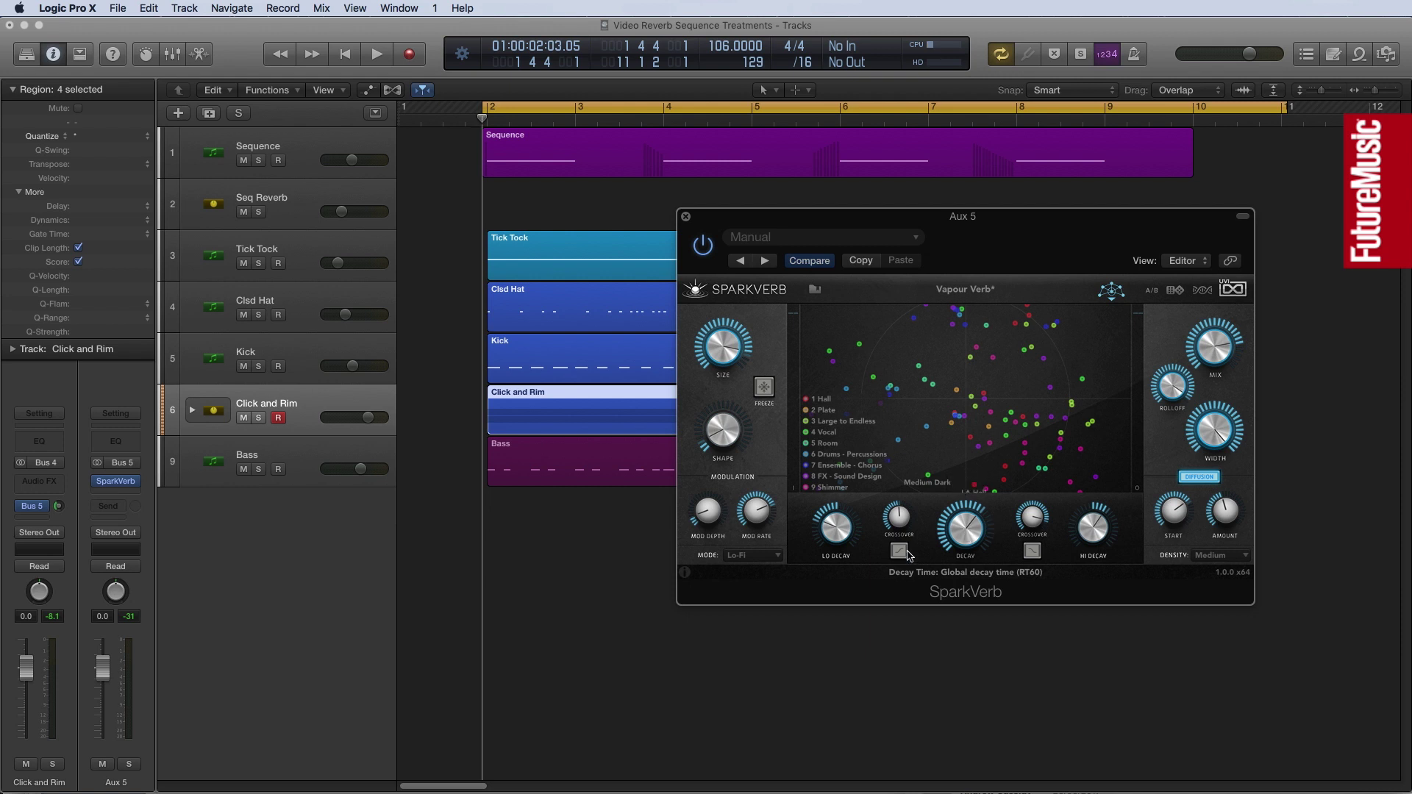
pyautogui.click(560, 589)
pyautogui.press('space')
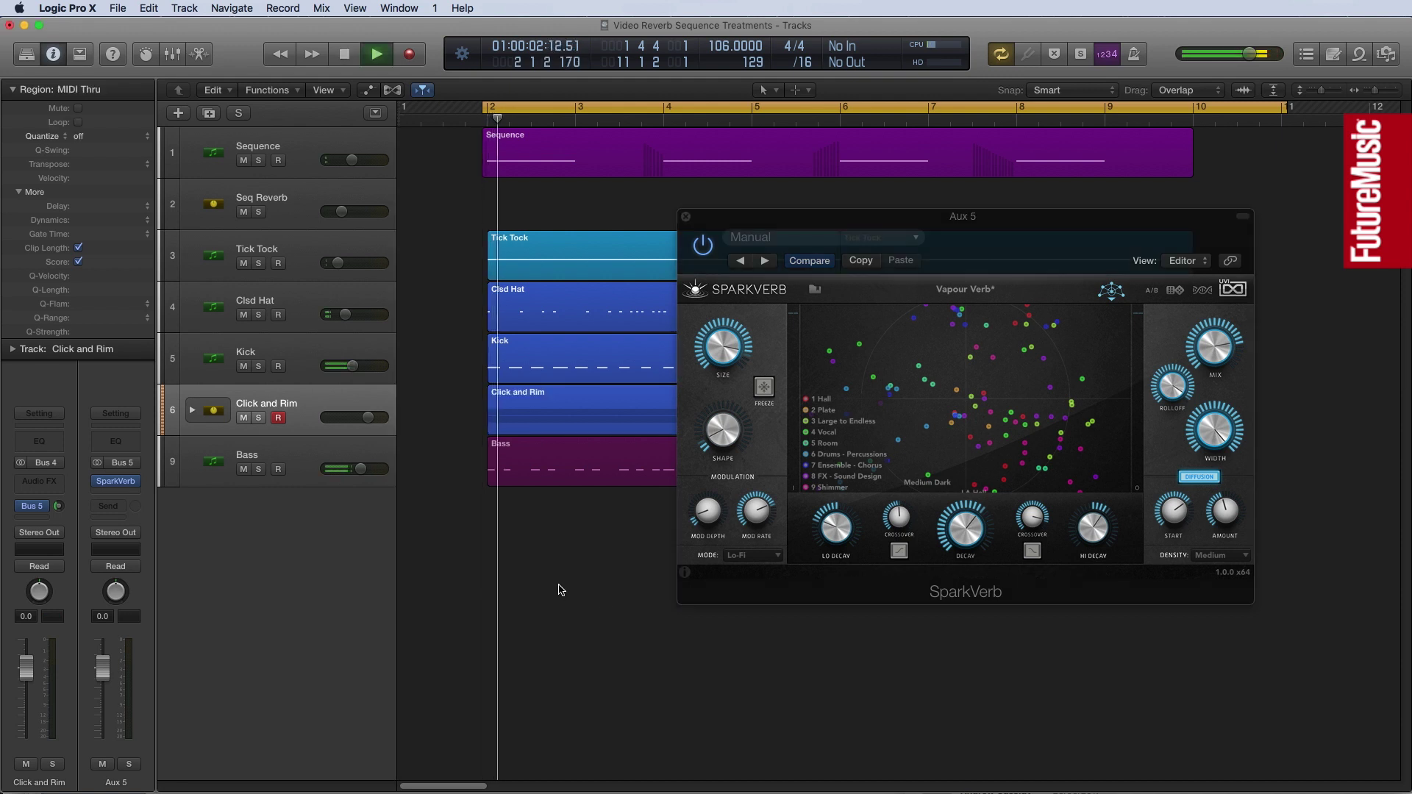
# - Turn off Cycle playback, then stop and return to the project start
pyautogui.press('c')
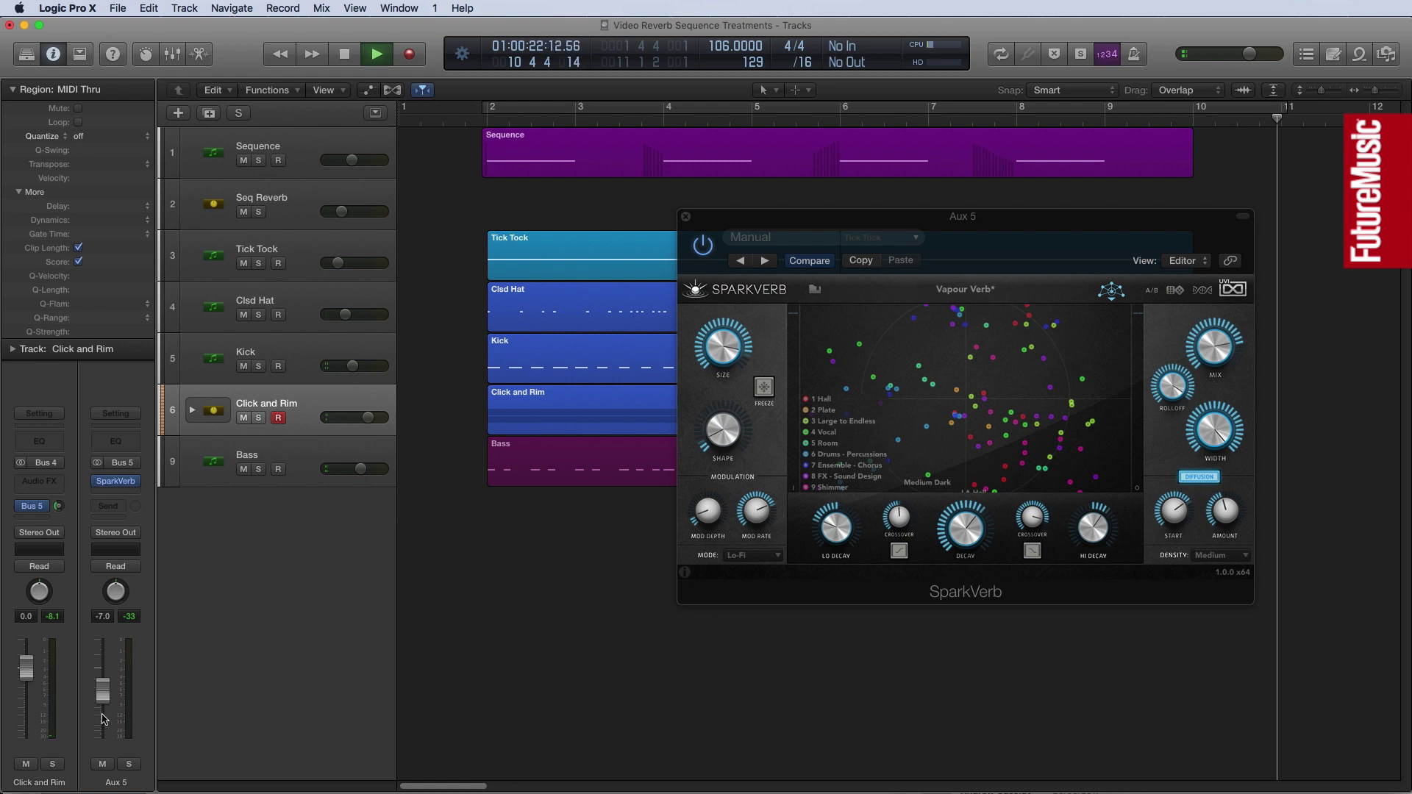
pyautogui.press('space')
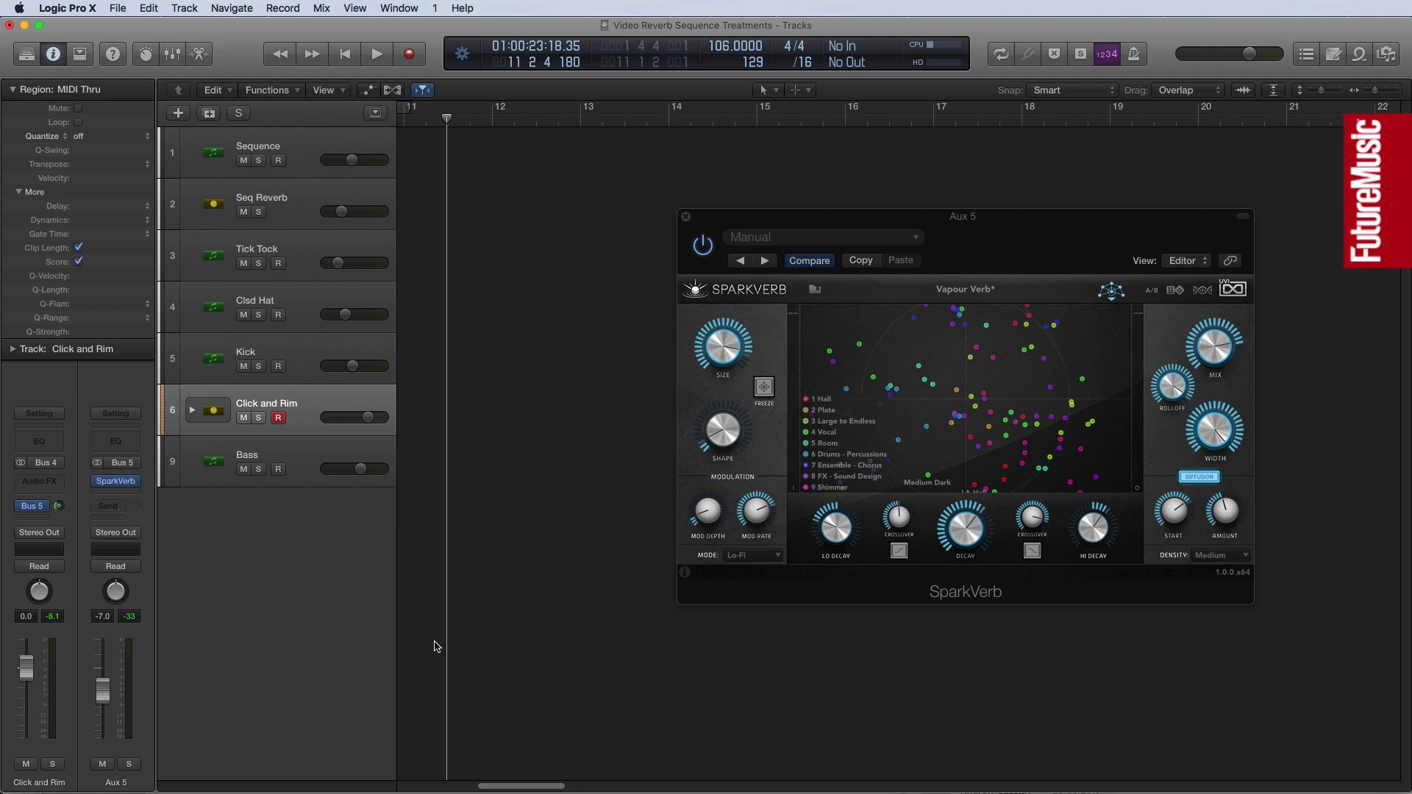
pyautogui.press('Return')
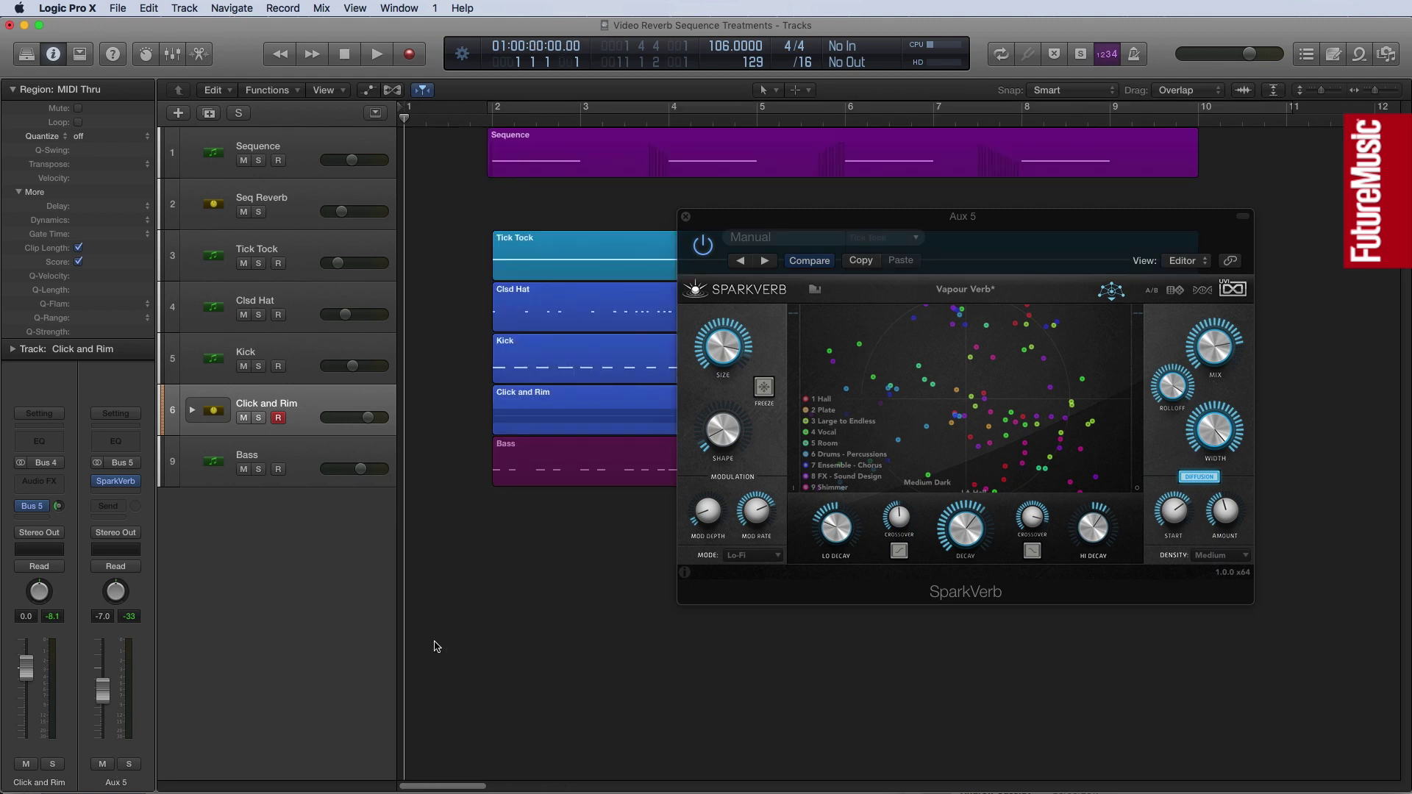